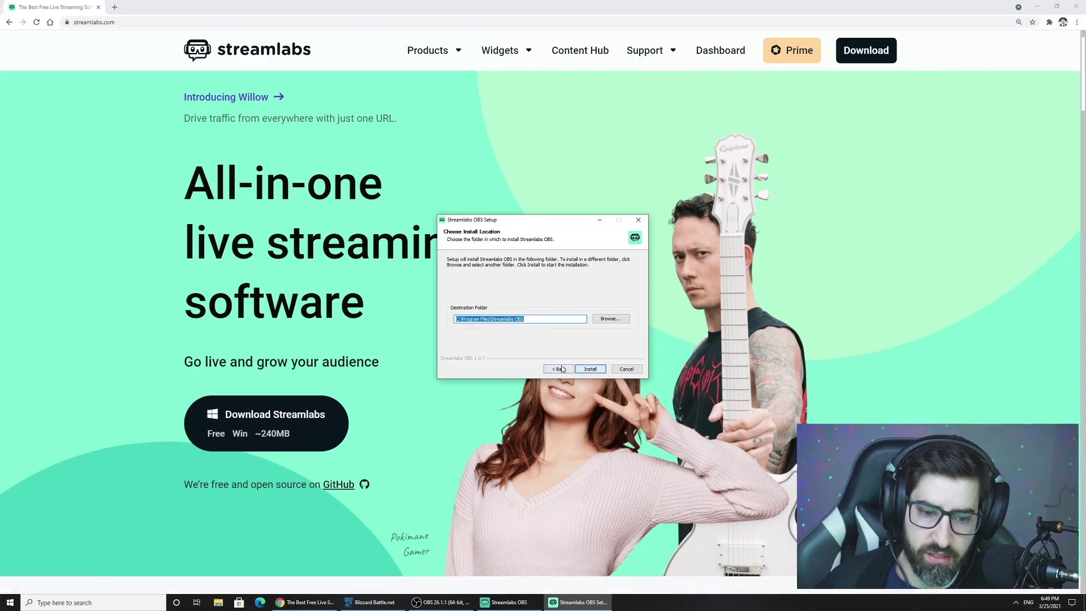
# Step: Cancel the Streamlabs OBS installation at the install location stage
pyautogui.click(626, 369)
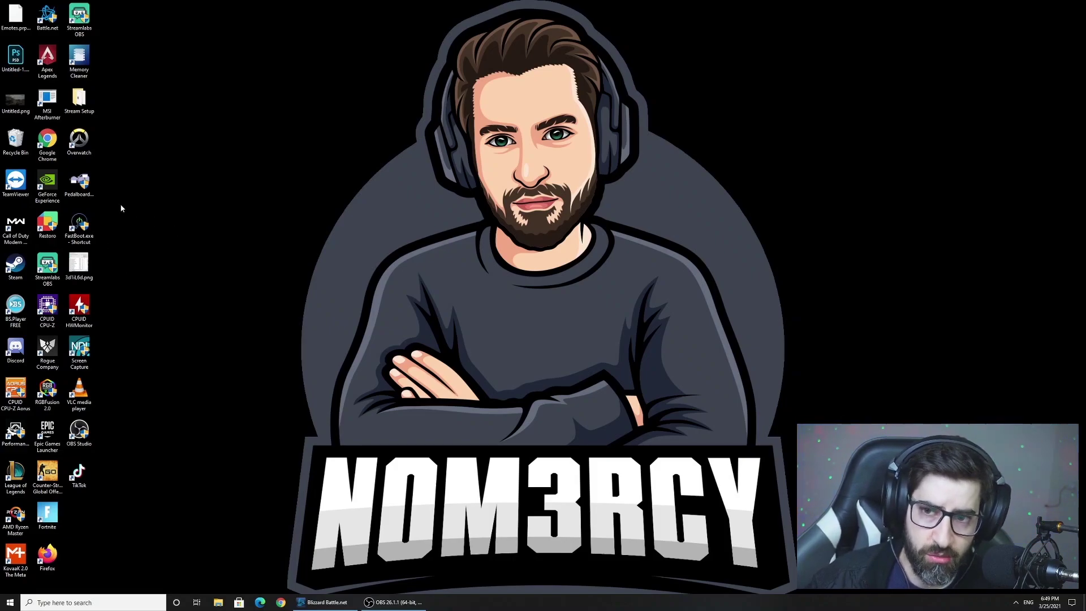
# Step: Check the Streamlabs OBS desktop shortcut's compatibility settings for running as an administrator, and launch Streamlabs OBS
pyautogui.rightClick(84, 25)
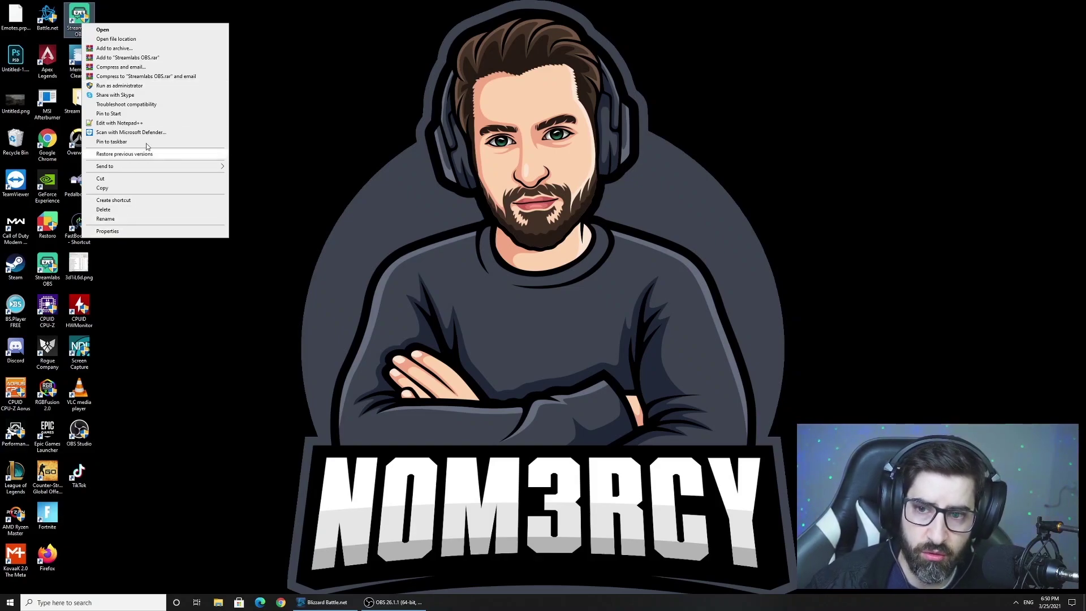
pyautogui.click(137, 231)
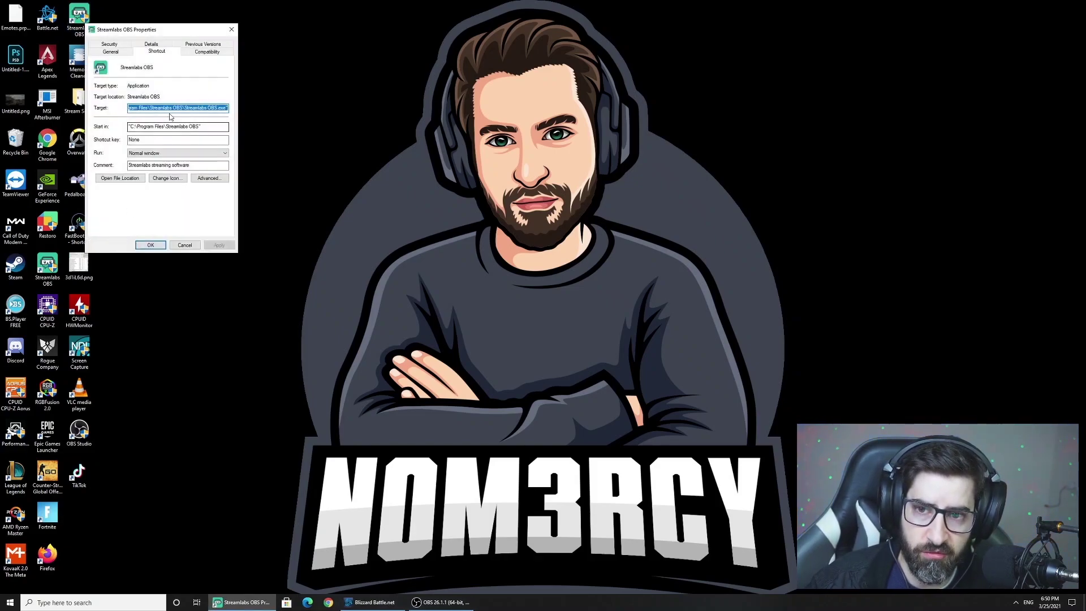
pyautogui.click(205, 54)
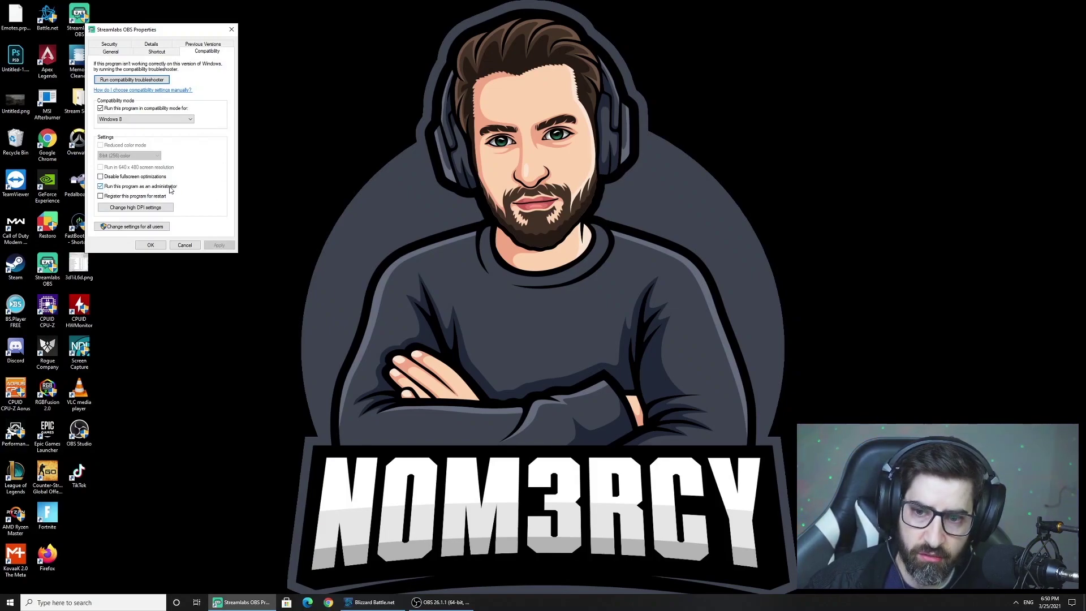
pyautogui.press('Return')
pyautogui.doubleClick(79, 20)
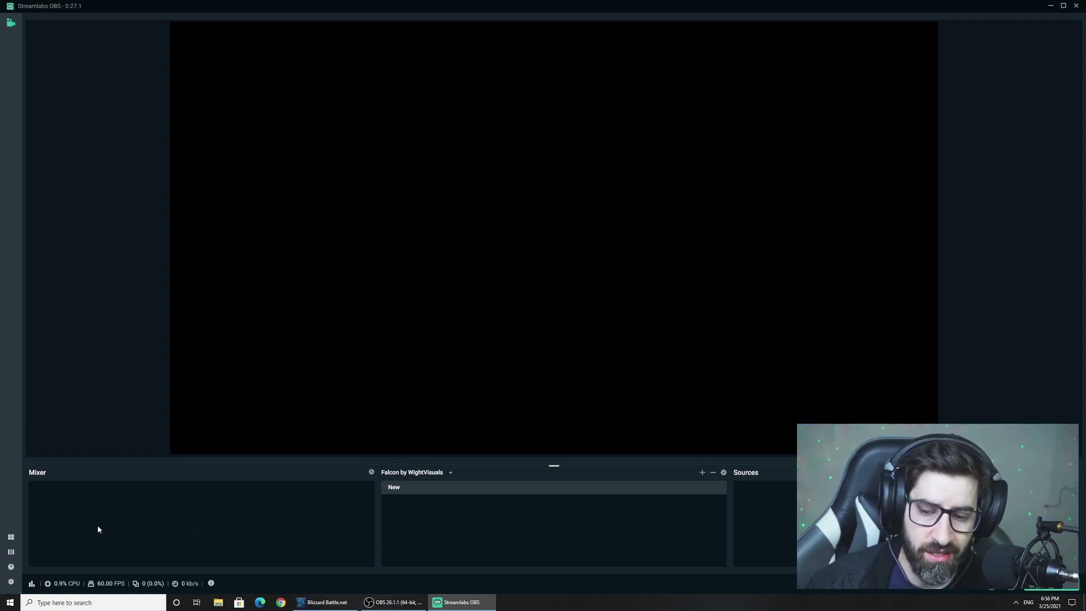
# Step: Preview several editor layouts in the layout editor and return to the one with a large display above three equal panels
pyautogui.click(11, 539)
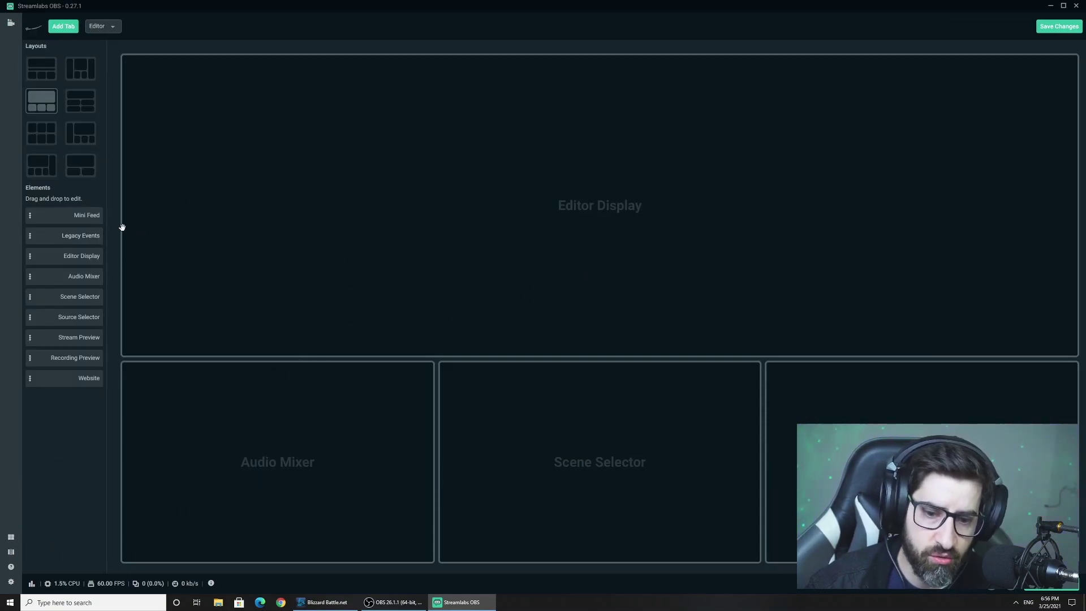
pyautogui.click(84, 79)
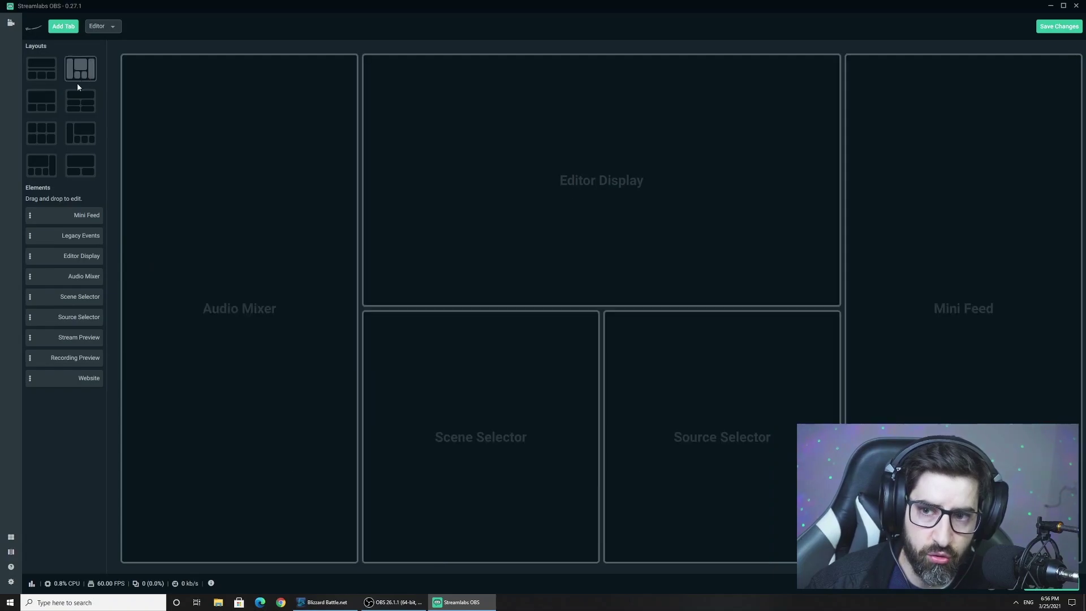
pyautogui.click(48, 108)
pyautogui.click(83, 109)
pyautogui.click(86, 136)
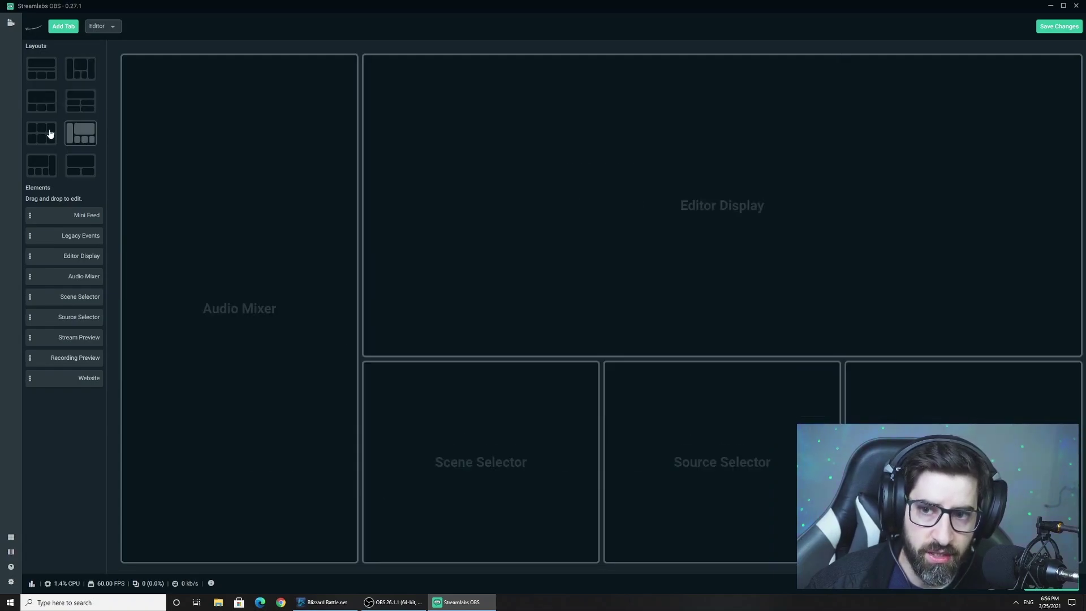
pyautogui.click(46, 108)
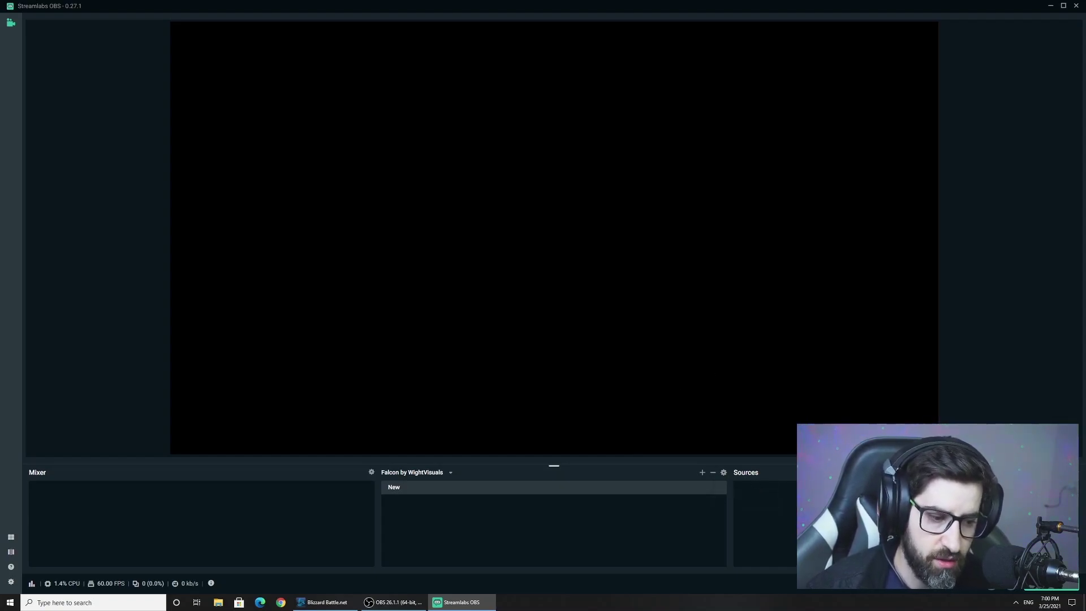
# Step: Add a Display Capture source named "screen" to the New scene, capturing Display 1 with the cursor included
pyautogui.click(1054, 472)
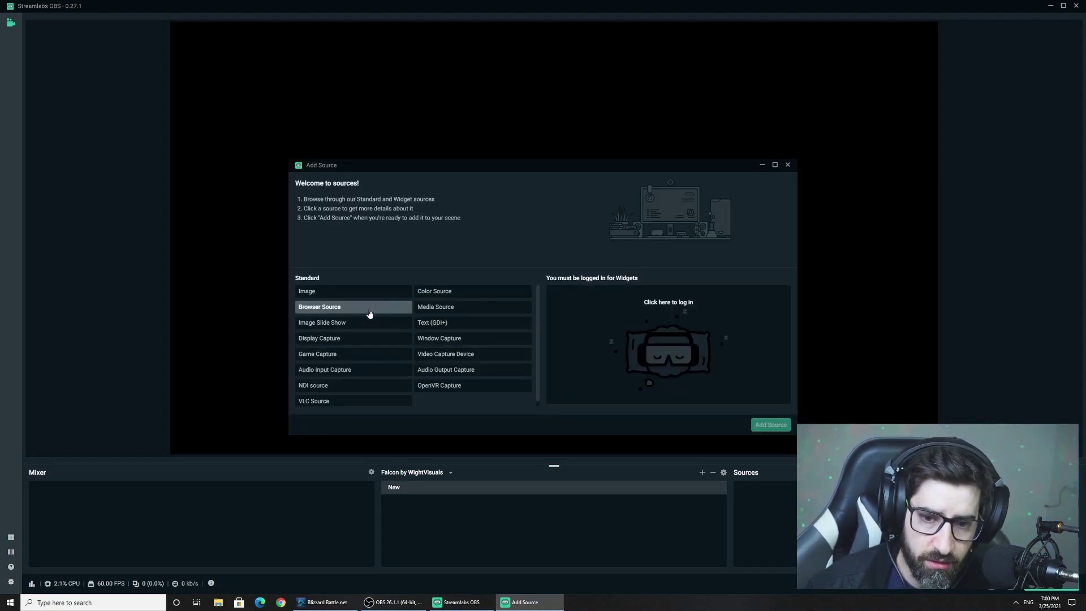
pyautogui.click(367, 326)
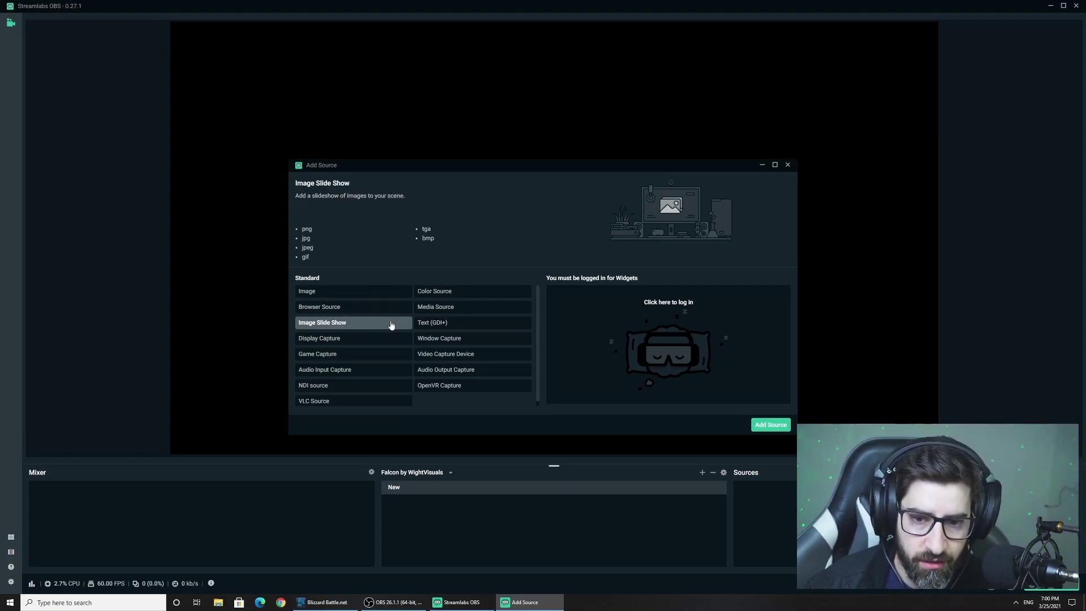
pyautogui.click(380, 342)
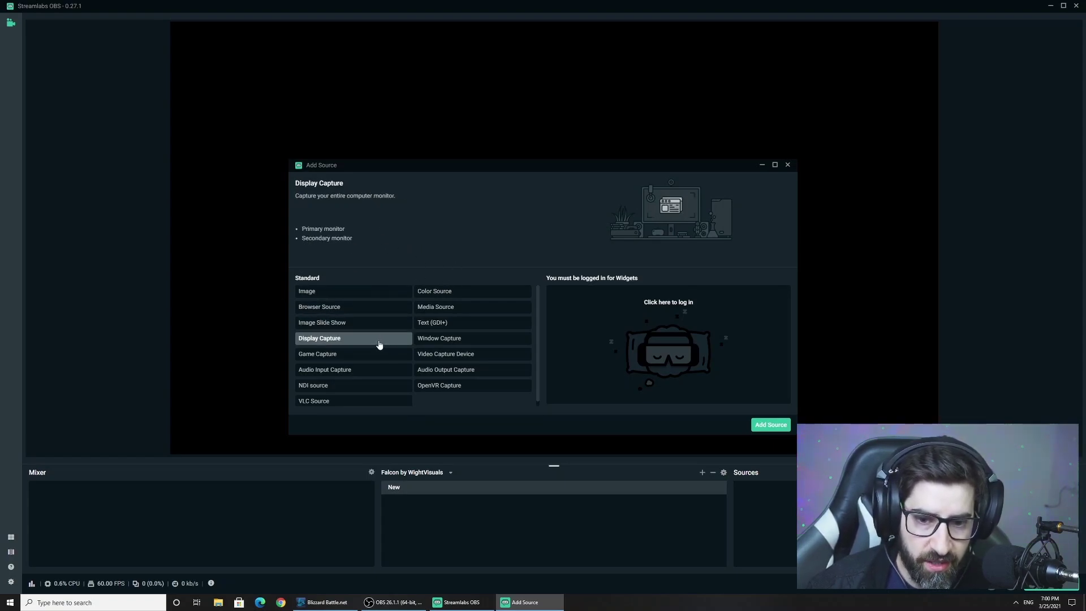
pyautogui.click(771, 425)
pyautogui.click(489, 285)
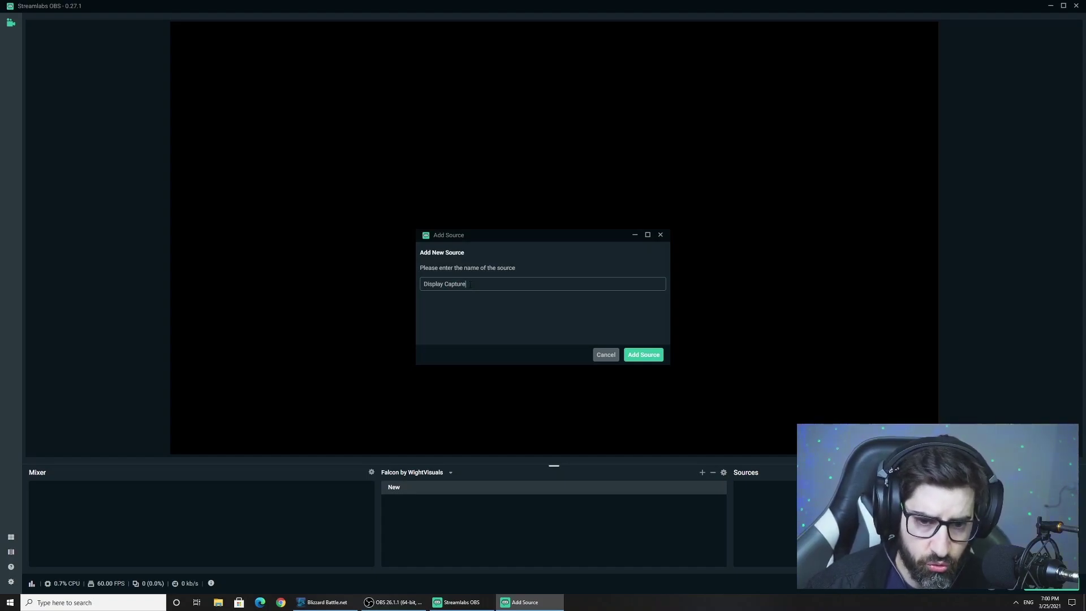
pyautogui.doubleClick(478, 285)
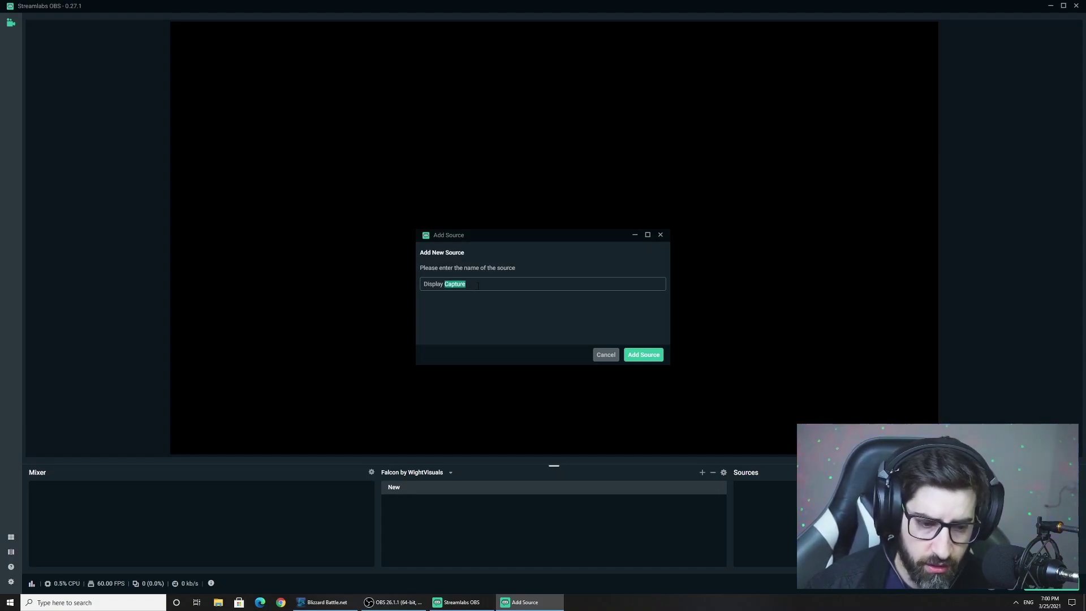
pyautogui.tripleClick(502, 286)
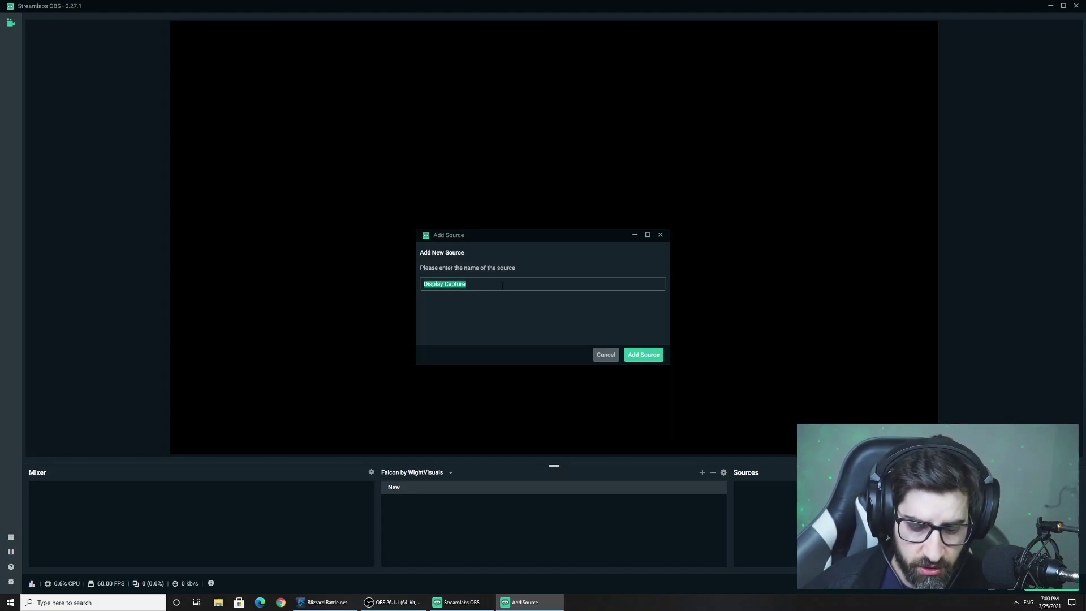
pyautogui.write('screen')
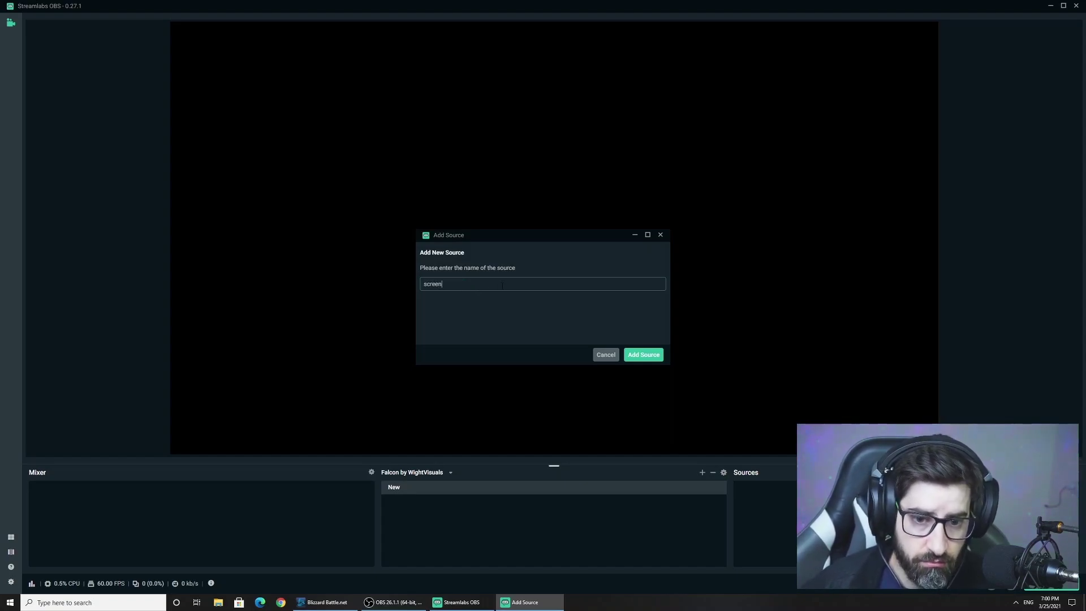
pyautogui.click(649, 358)
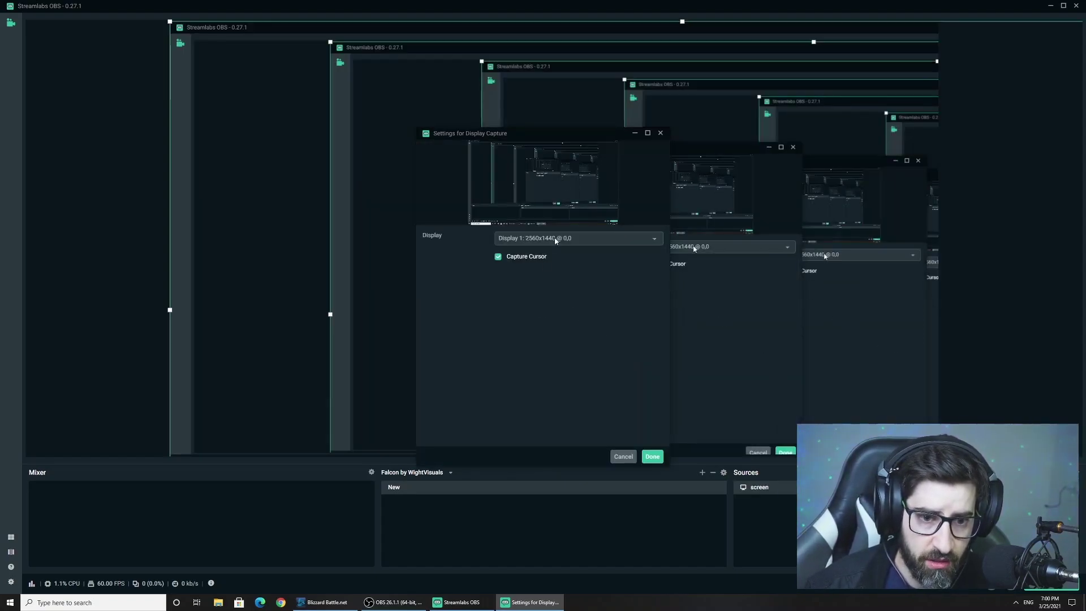
pyautogui.click(652, 456)
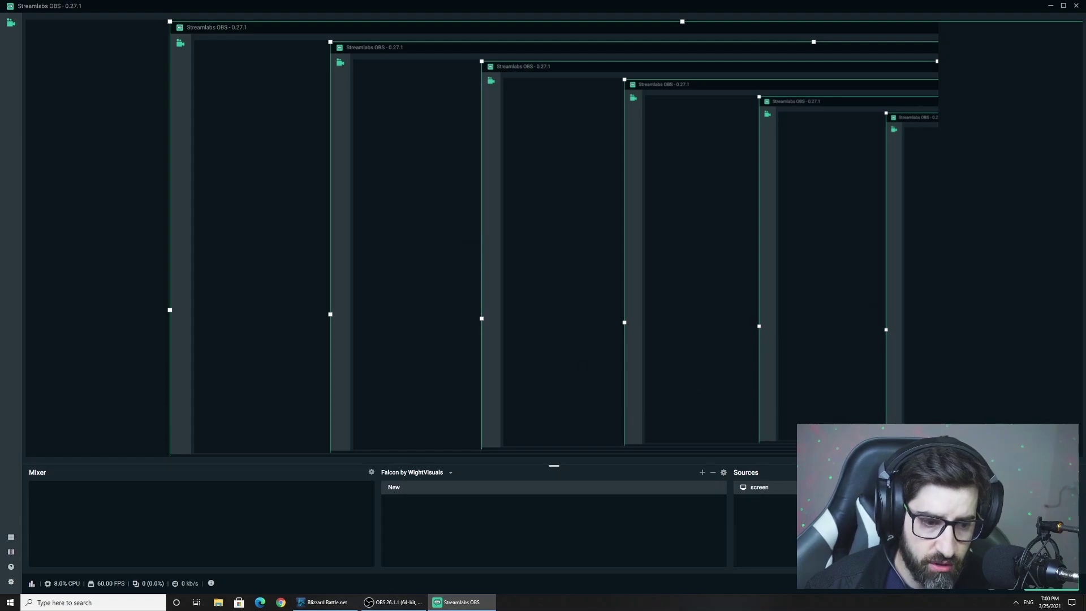
# Step: Remove the "screen" source from the New scene
pyautogui.click(1055, 473)
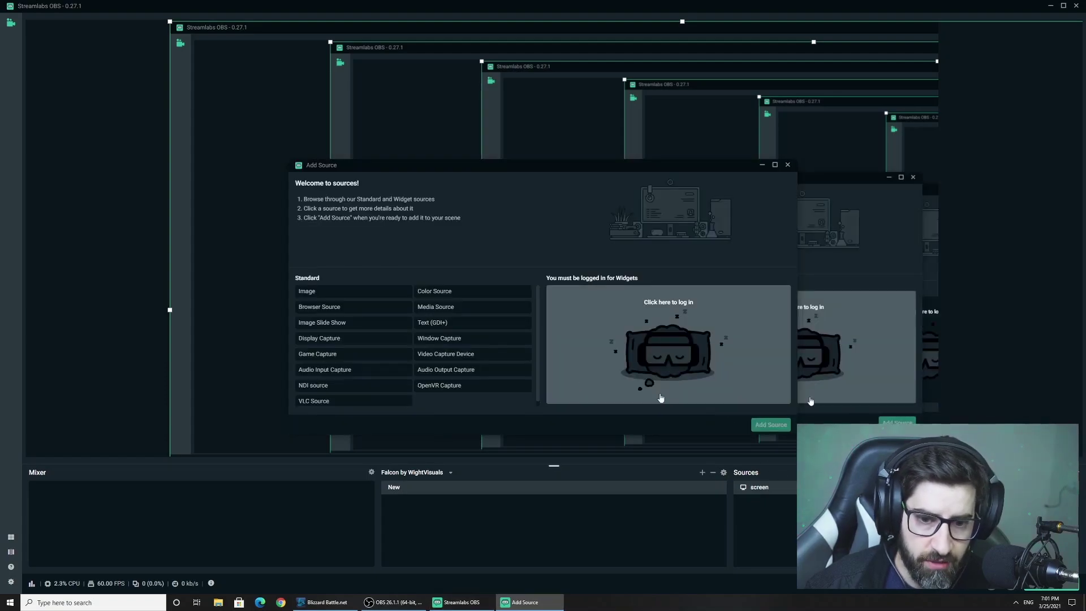
pyautogui.click(788, 165)
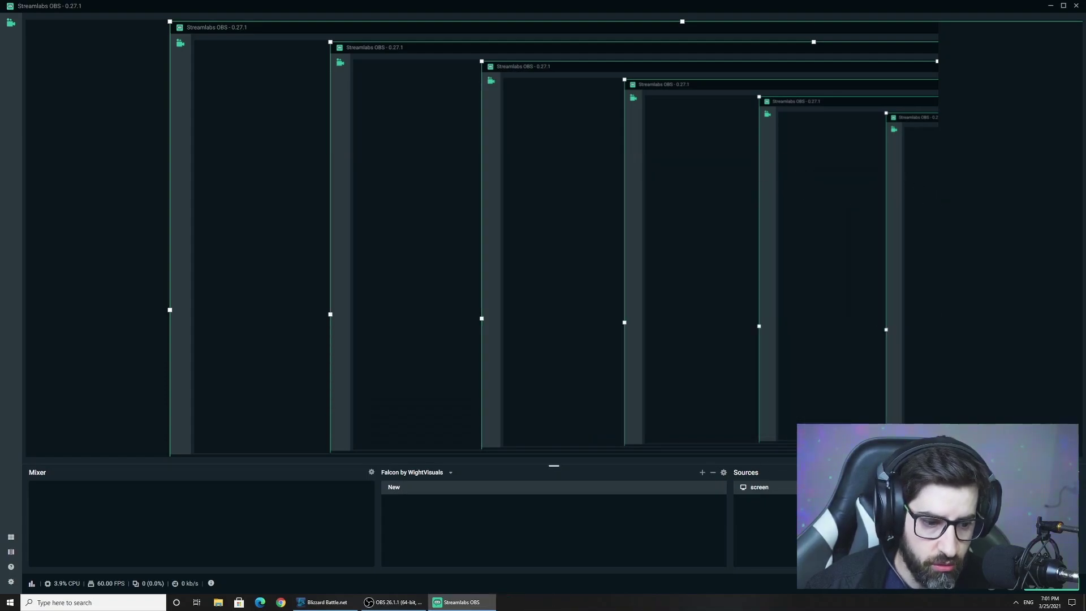
pyautogui.click(1066, 472)
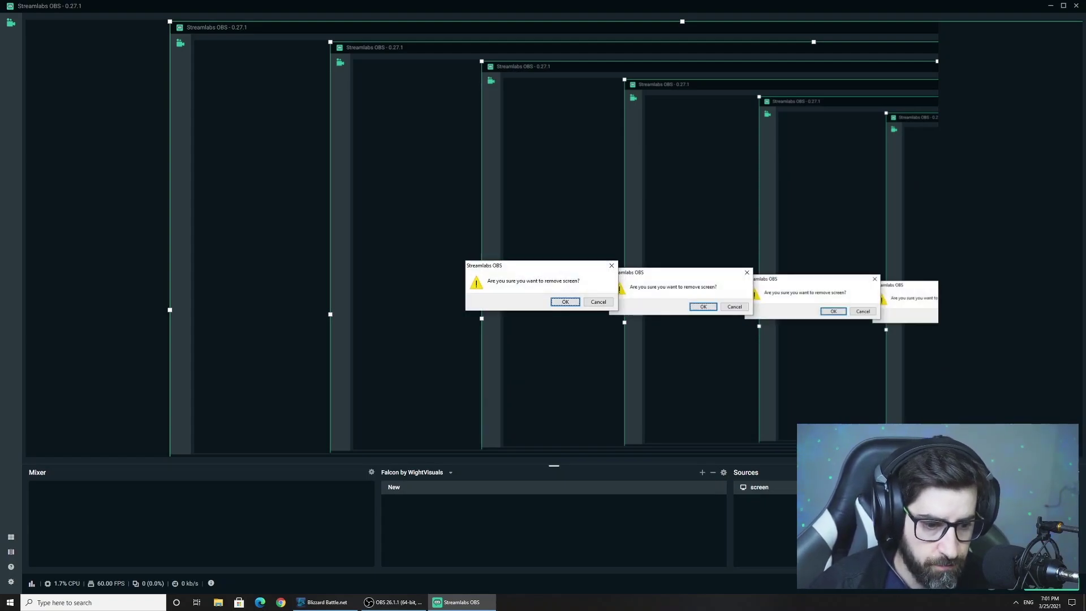
pyautogui.click(560, 300)
# Step: Add a Game Capture source to the New scene under its default name
pyautogui.click(1055, 473)
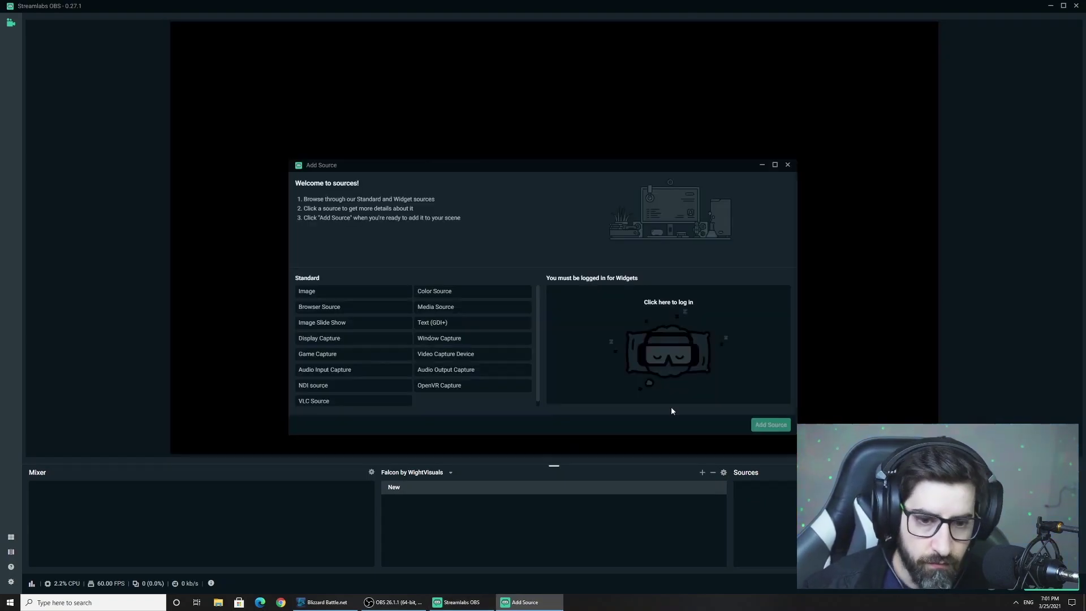
pyautogui.click(371, 356)
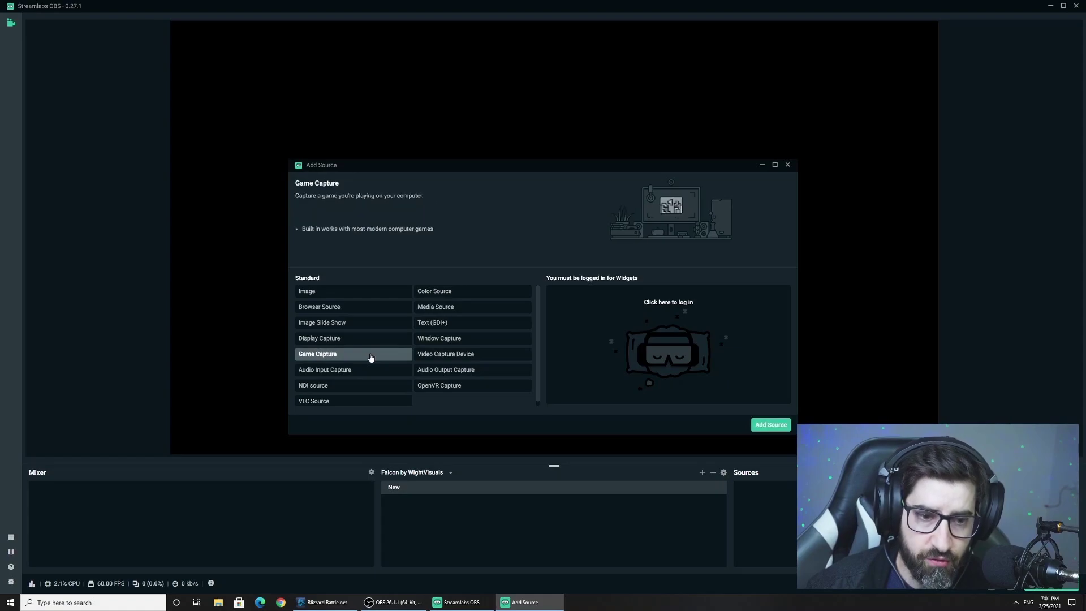
pyautogui.click(358, 340)
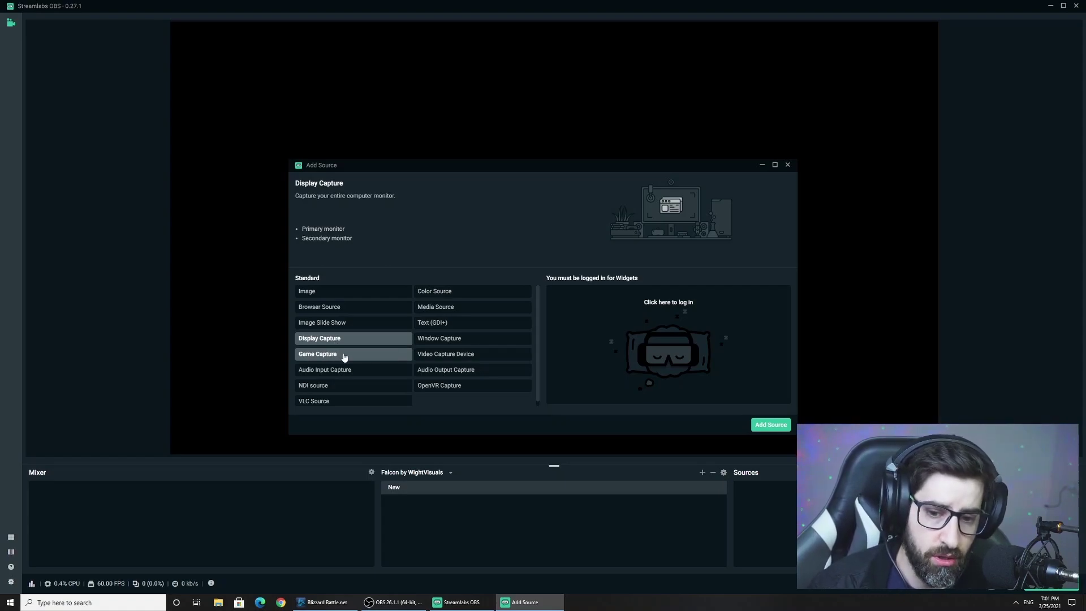
pyautogui.click(344, 357)
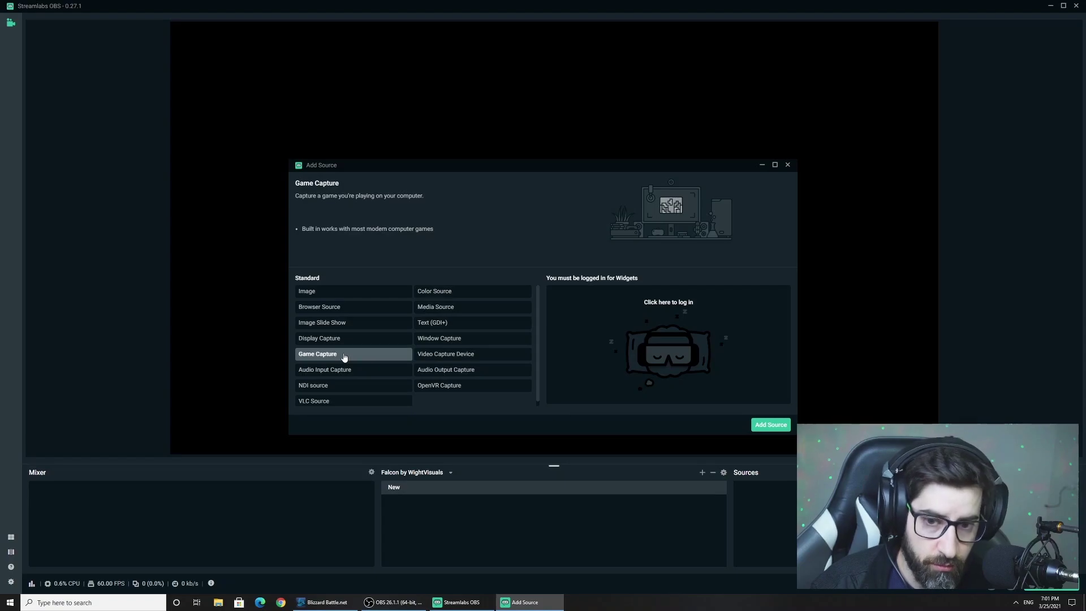
pyautogui.click(770, 424)
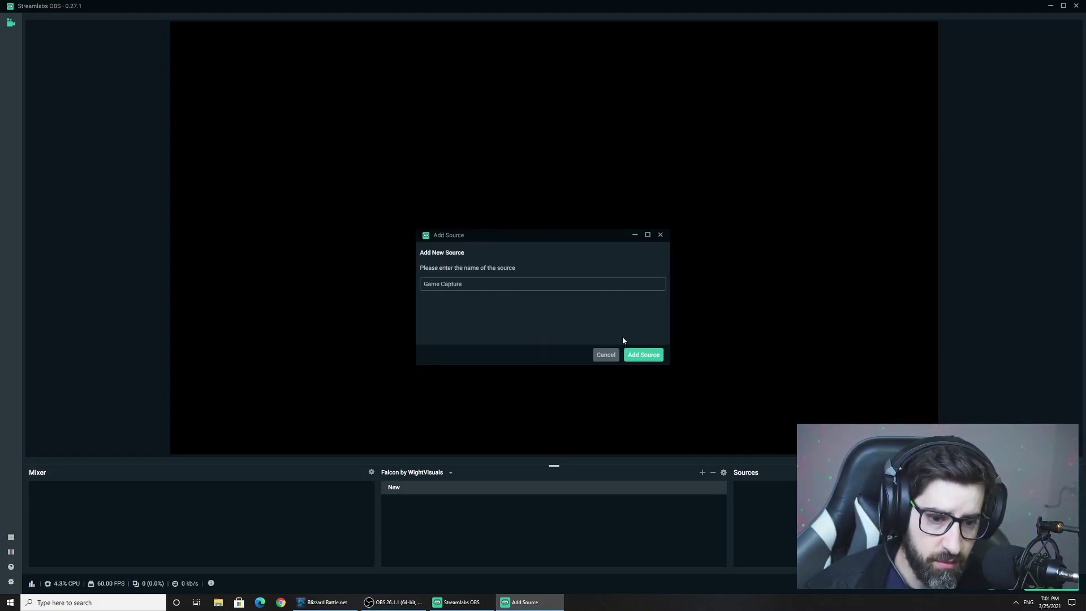
pyautogui.click(639, 355)
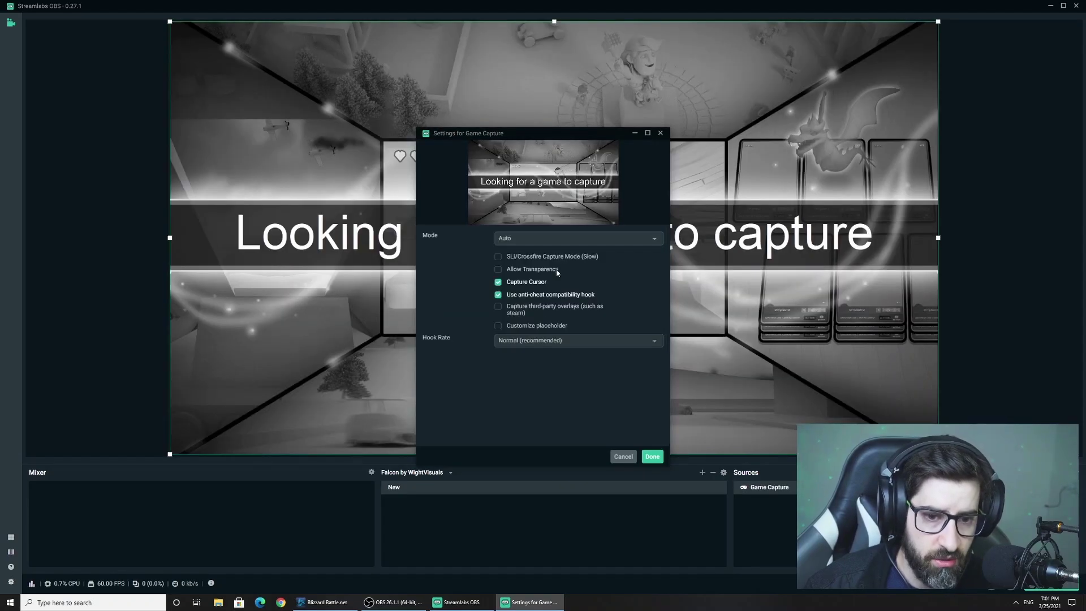
# Step: Review the Game Capture mode options, keep the mode on Auto and the hook rate on Normal, and finish the source settings
pyautogui.click(540, 242)
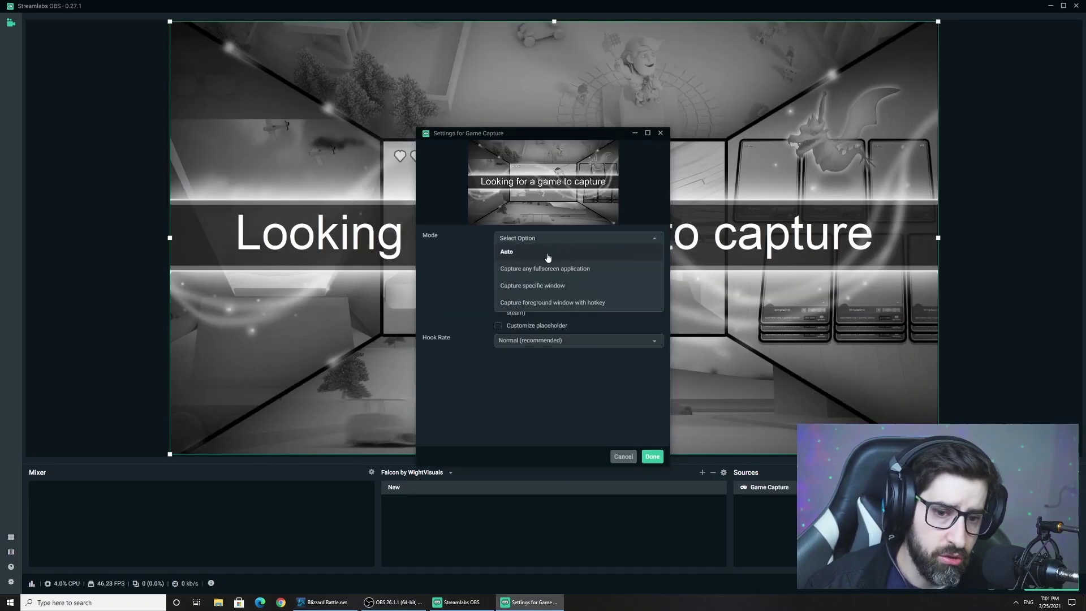
pyautogui.click(501, 252)
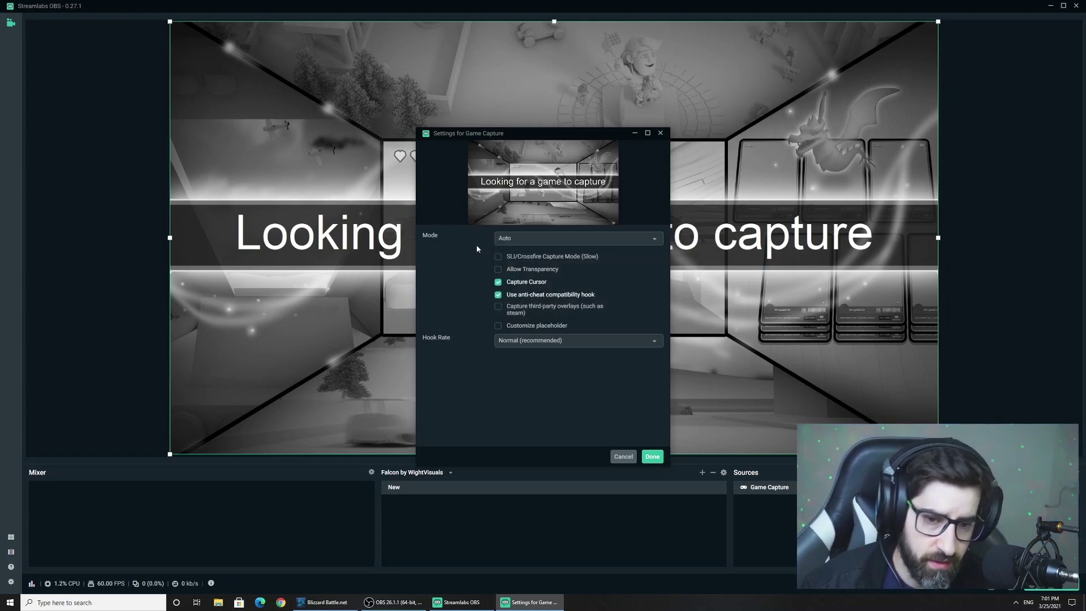
pyautogui.click(537, 238)
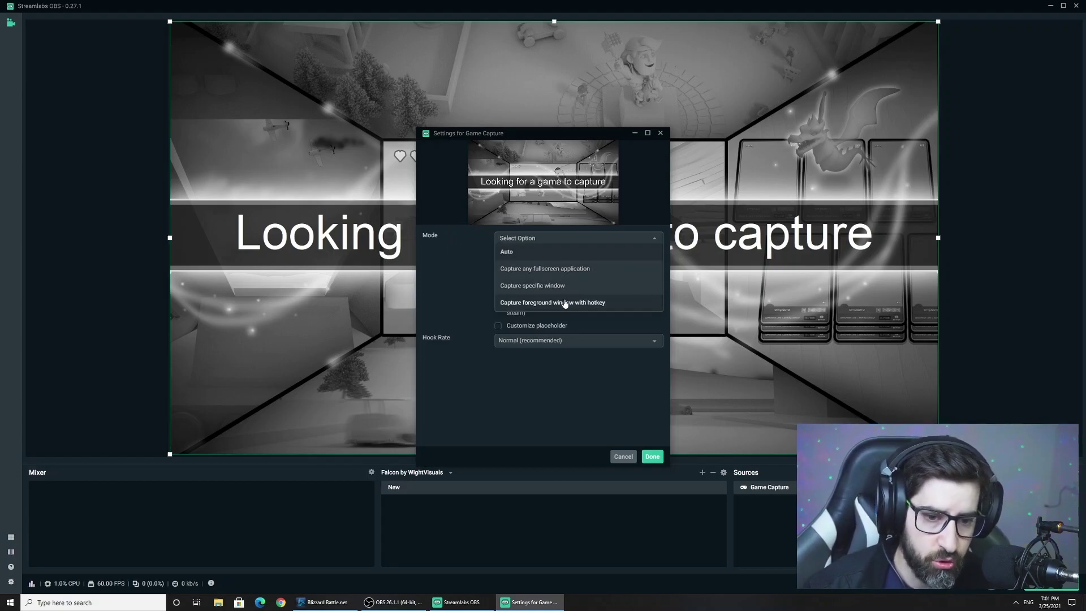
pyautogui.click(527, 377)
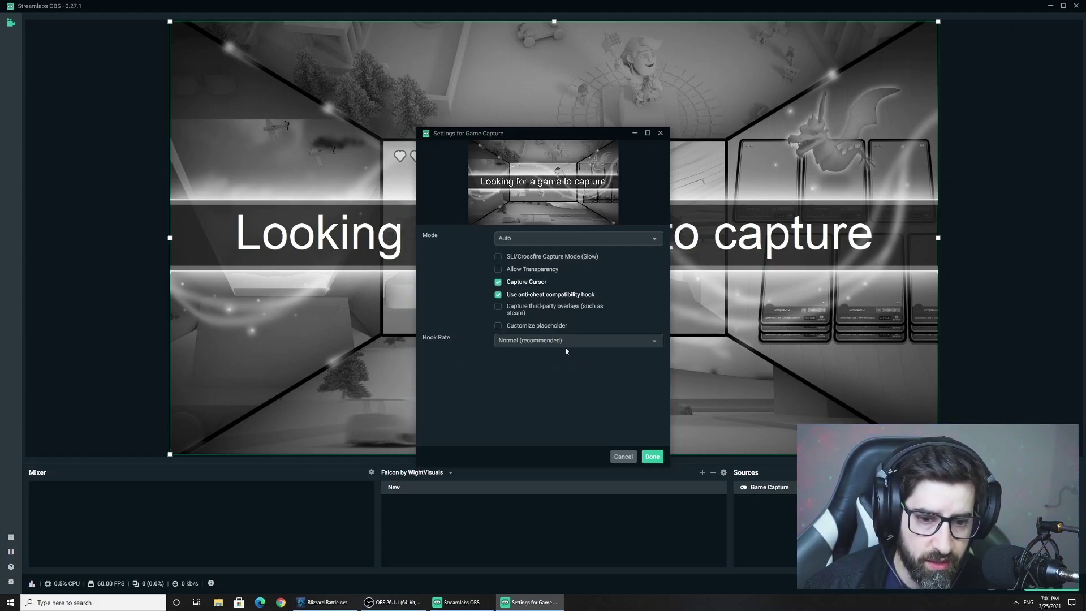
pyautogui.click(653, 457)
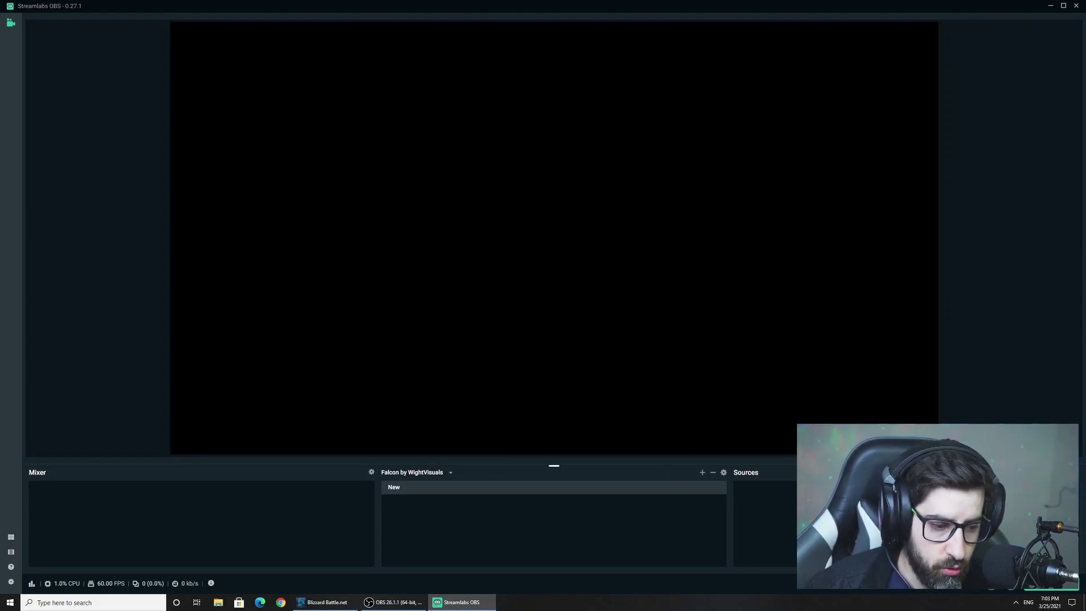
# Step: Add a Media Source to the New scene under its default name, after viewing the Audio Input Capture description
pyautogui.click(1053, 472)
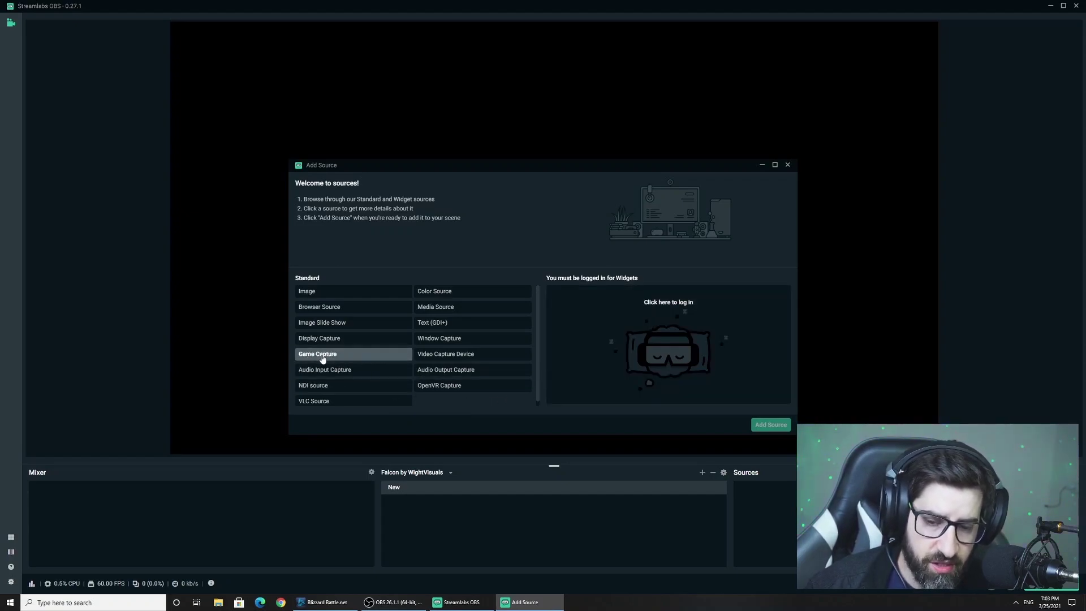
pyautogui.click(337, 376)
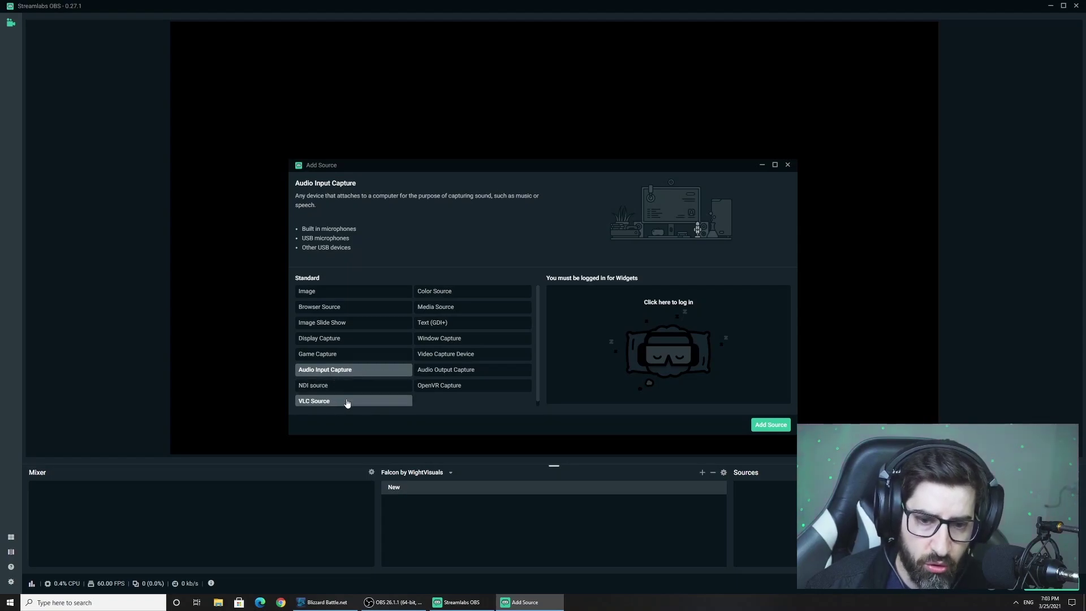
pyautogui.click(467, 311)
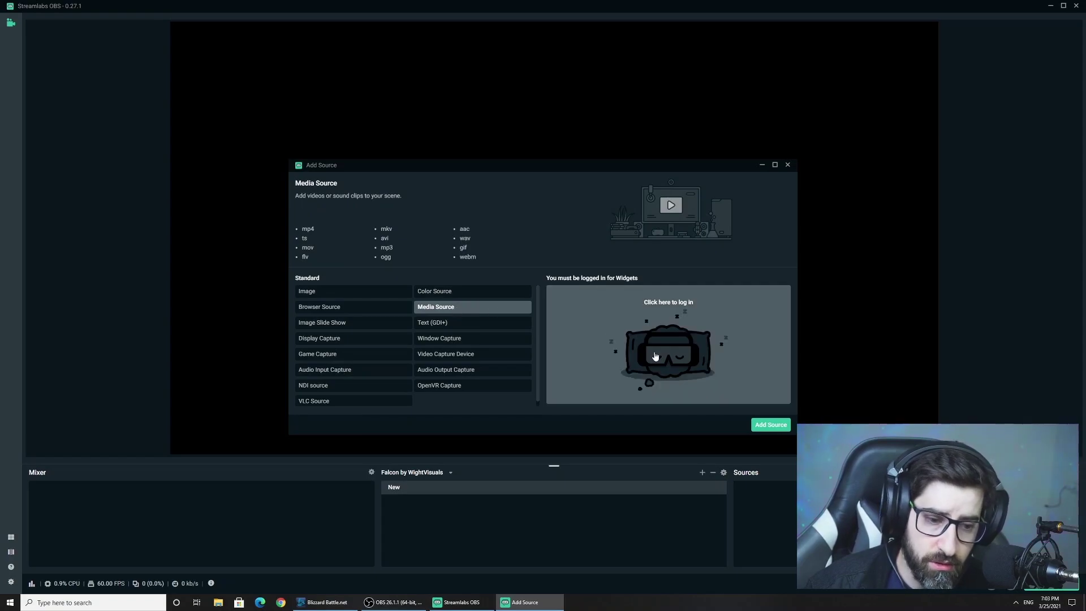
pyautogui.click(771, 425)
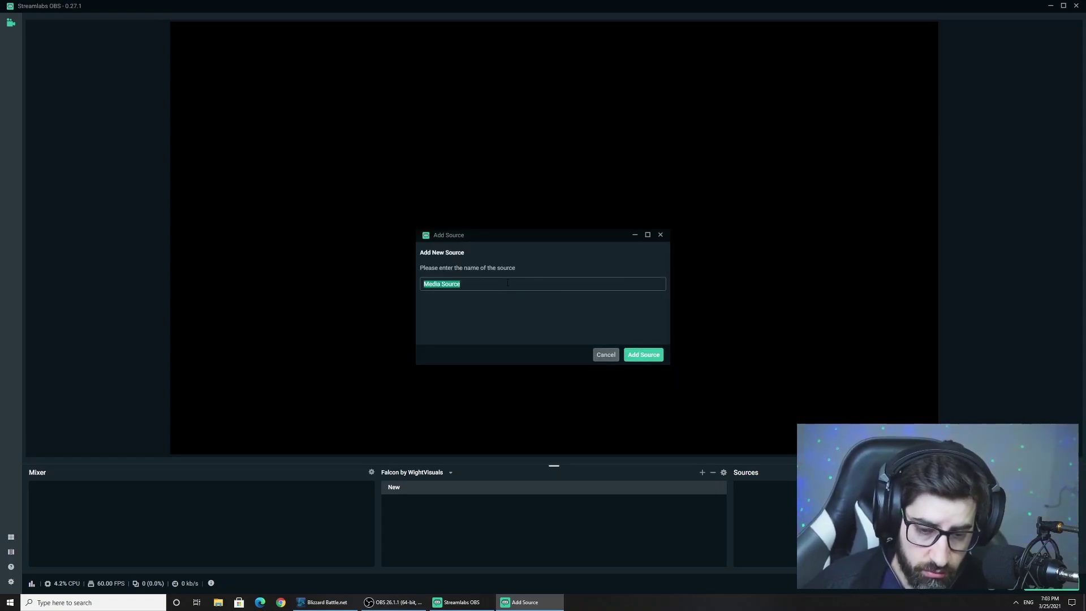
pyautogui.click(652, 360)
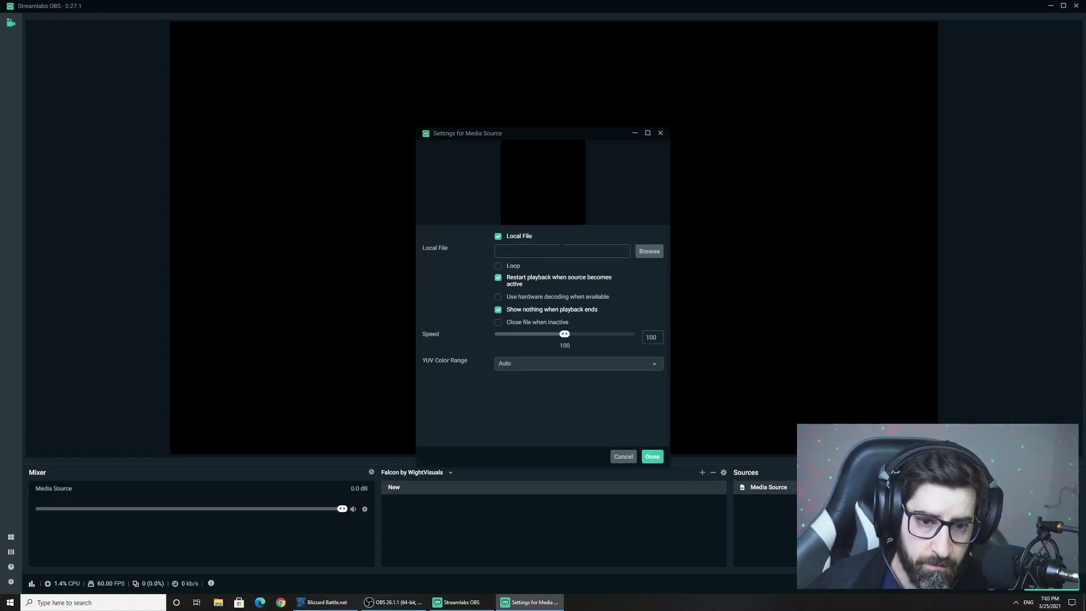
# Step: Load a video from folder 2 inside Videos as the Media Source's local file and finish the source settings
pyautogui.click(649, 251)
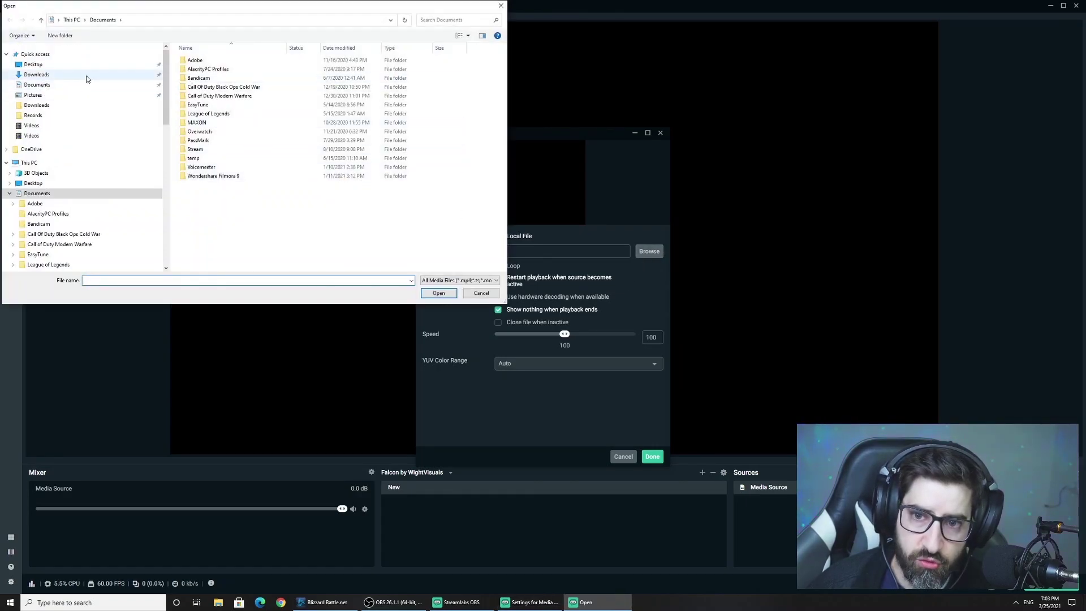
pyautogui.click(77, 127)
pyautogui.click(245, 115)
pyautogui.click(246, 106)
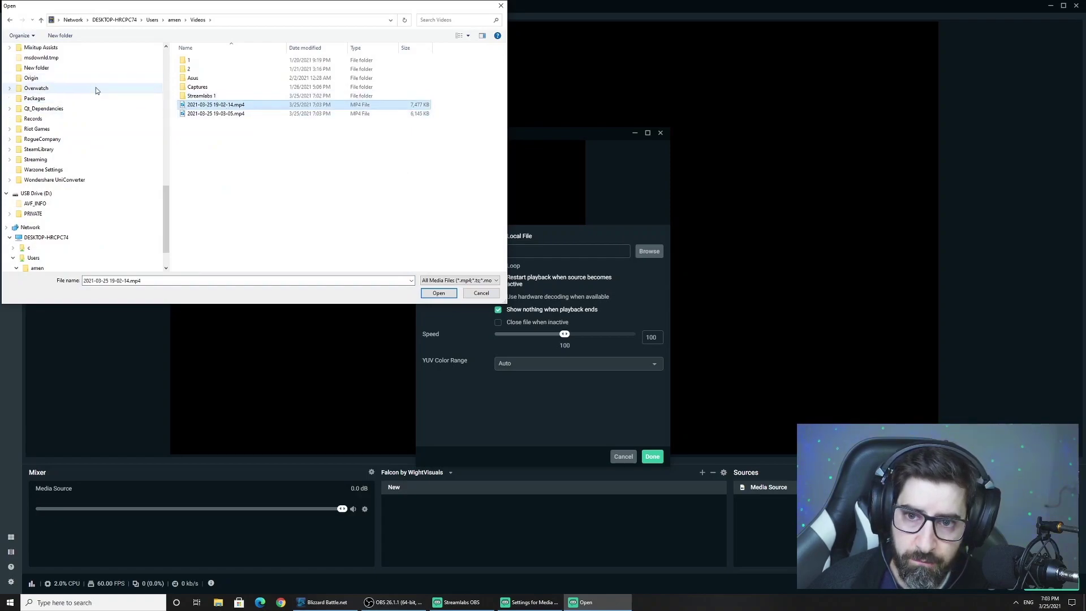
pyautogui.click(220, 78)
pyautogui.click(225, 96)
pyautogui.doubleClick(225, 69)
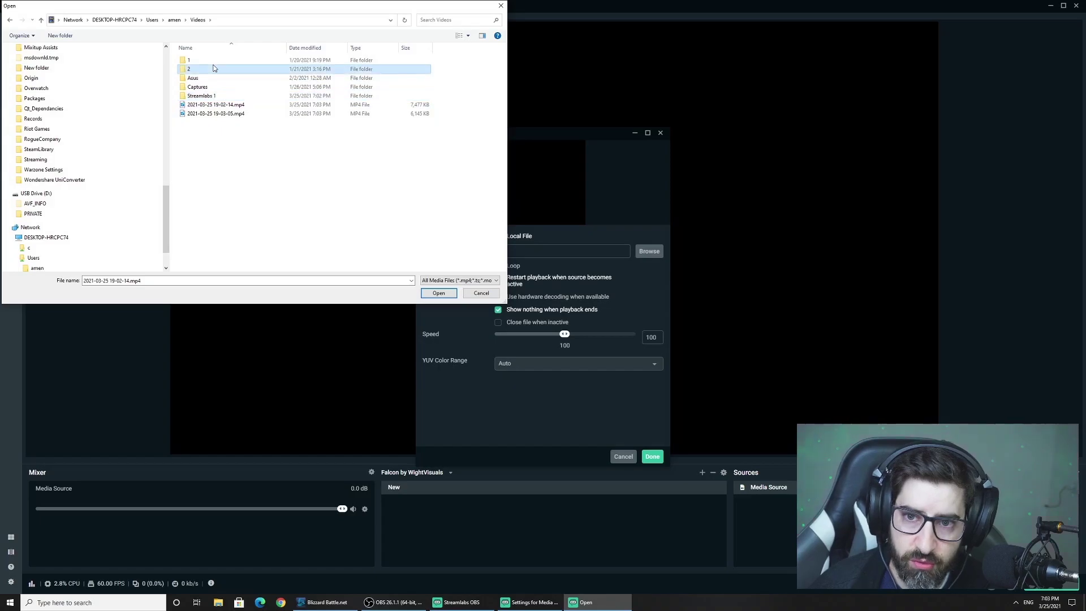
pyautogui.press('BackSpace')
pyautogui.doubleClick(226, 69)
pyautogui.click(439, 293)
pyautogui.click(652, 457)
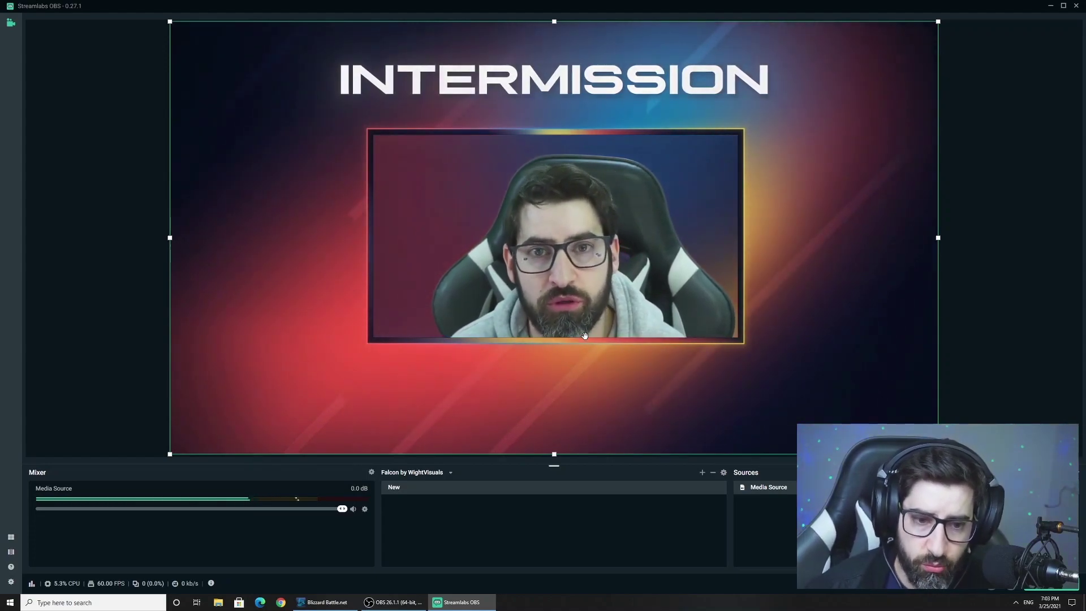
# Step: Shrink the intermission video and place it about 626 px from the canvas's left edge and 331 px from its top
pyautogui.moveTo(171, 21); pyautogui.dragTo(463, 180)
pyautogui.moveTo(527, 241); pyautogui.dragTo(368, 136)
pyautogui.moveTo(305, 74); pyautogui.dragTo(529, 244)
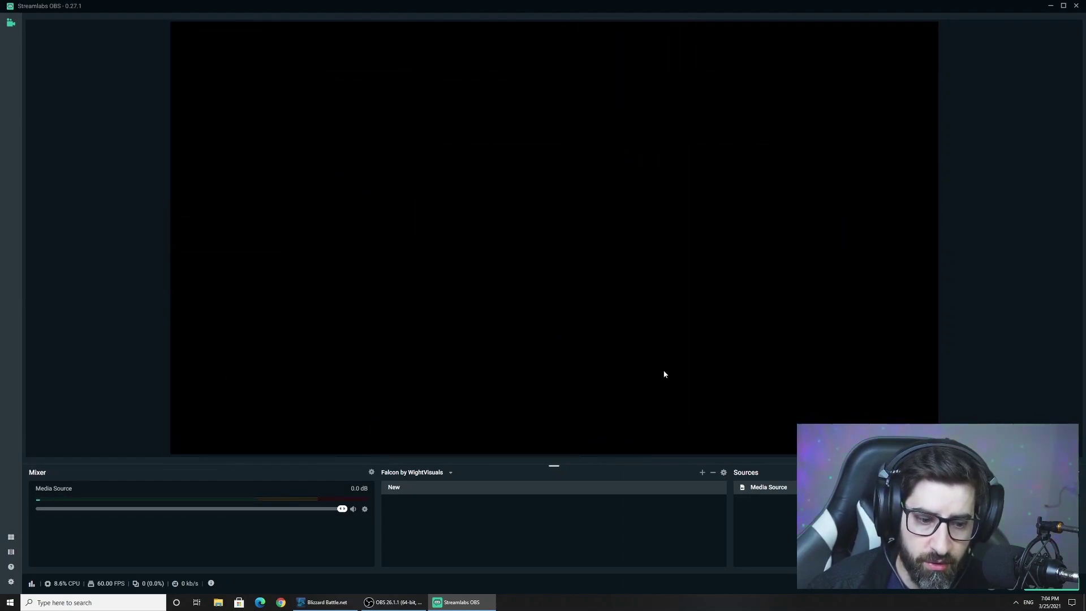
# Step: Review the Media Source's transform options and playback properties, and close its settings
pyautogui.rightClick(787, 494)
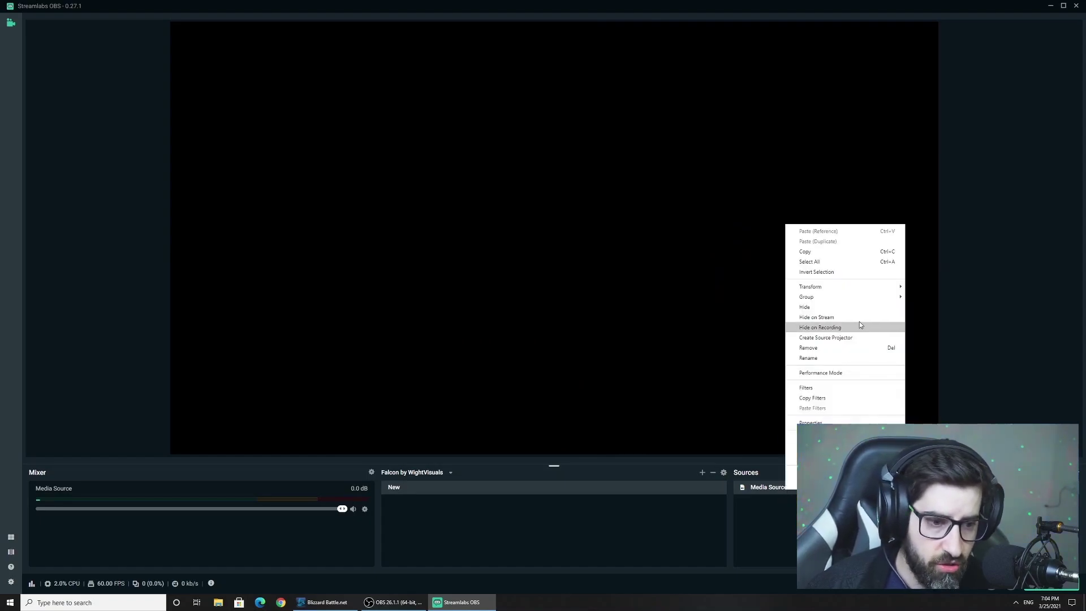
pyautogui.moveTo(850, 291)
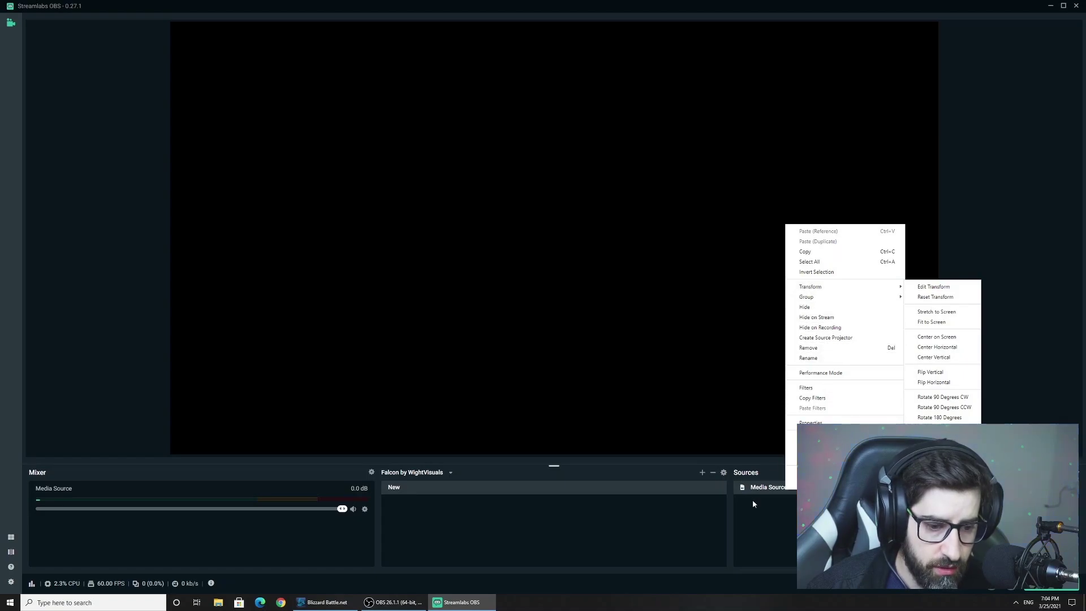
pyautogui.click(810, 423)
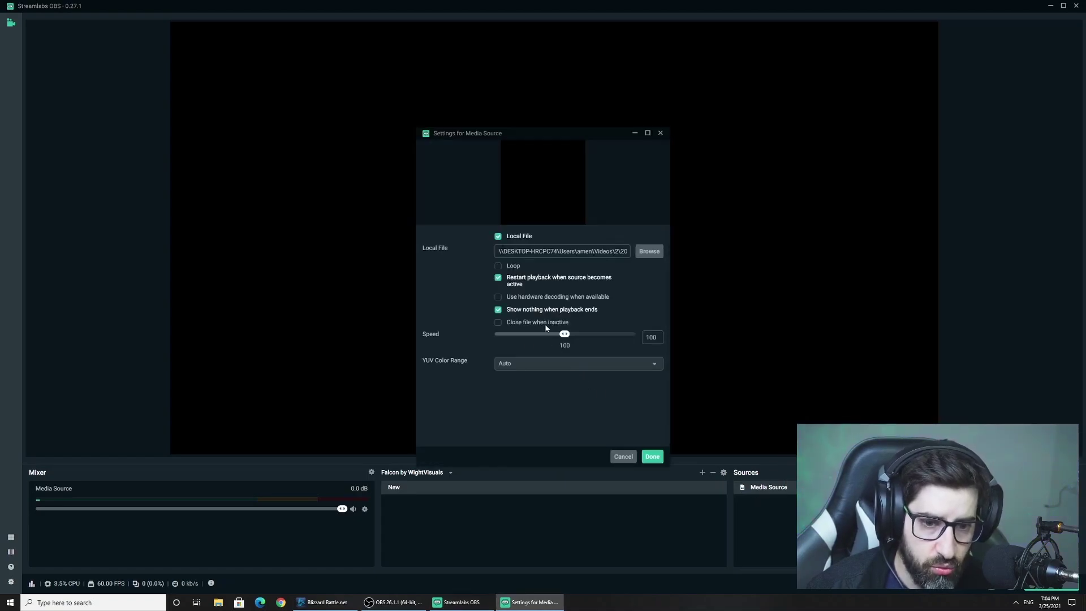
pyautogui.click(651, 456)
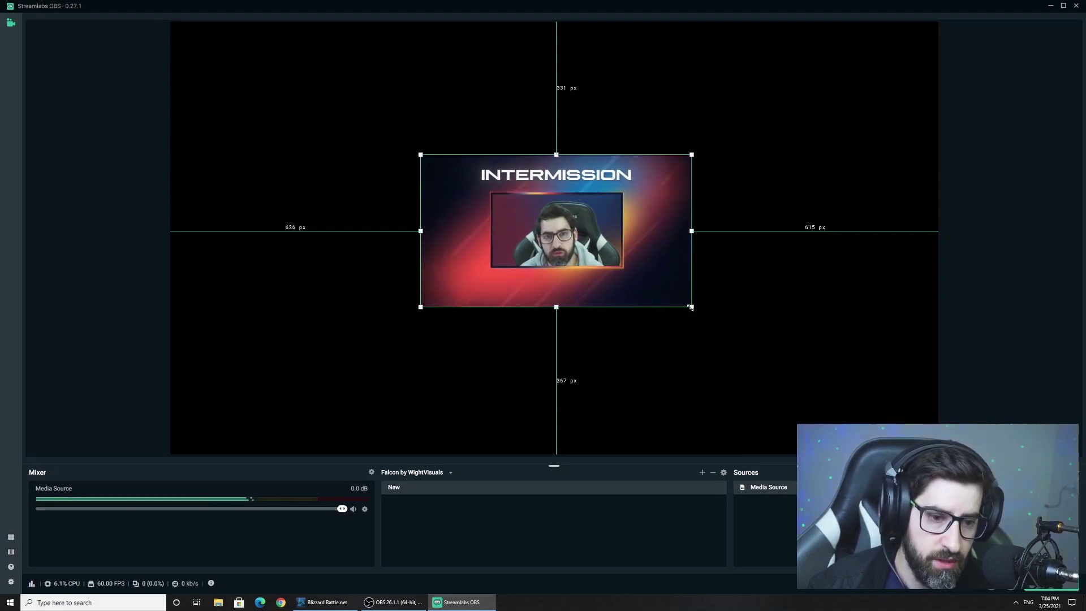
# Step: Move the intermission video up to about 294 px from the canvas top and set its playback speed to 200
pyautogui.moveTo(583, 245)
pyautogui.mouseDown()
pyautogui.moveTo(645, 228)
pyautogui.moveTo(496, 186)
pyautogui.moveTo(332, 109)
pyautogui.moveTo(578, 230)
pyautogui.mouseUp()
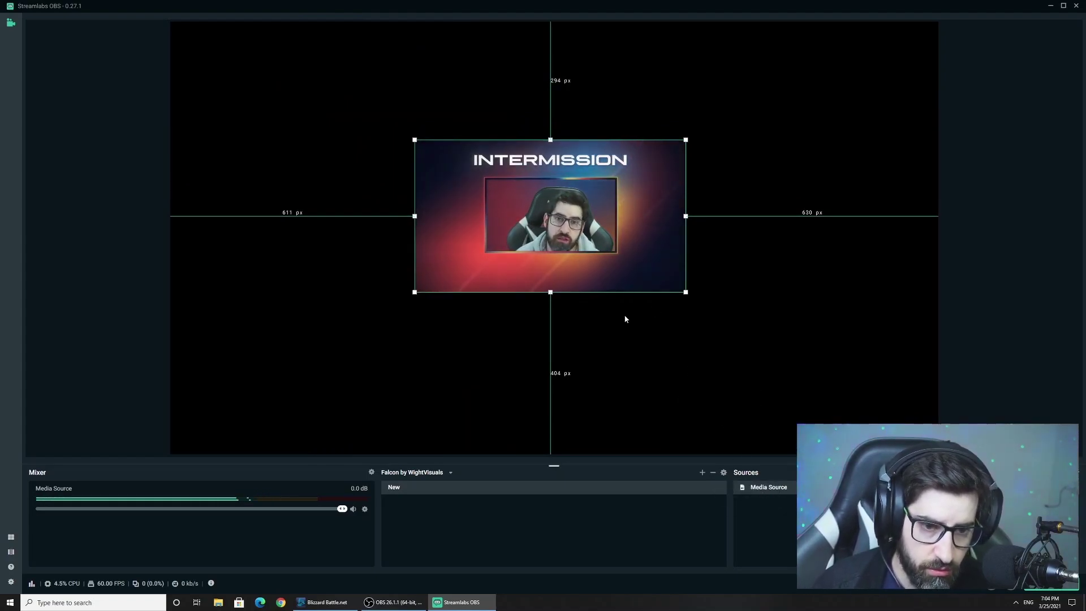
pyautogui.doubleClick(752, 488)
pyautogui.click(498, 266)
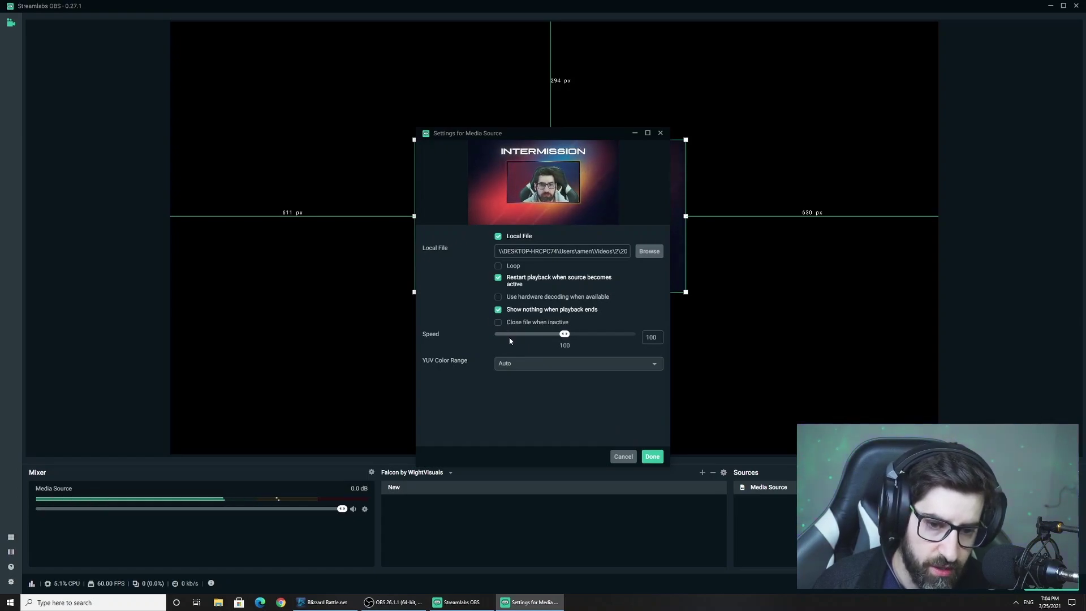
pyautogui.moveTo(564, 334); pyautogui.dragTo(627, 352)
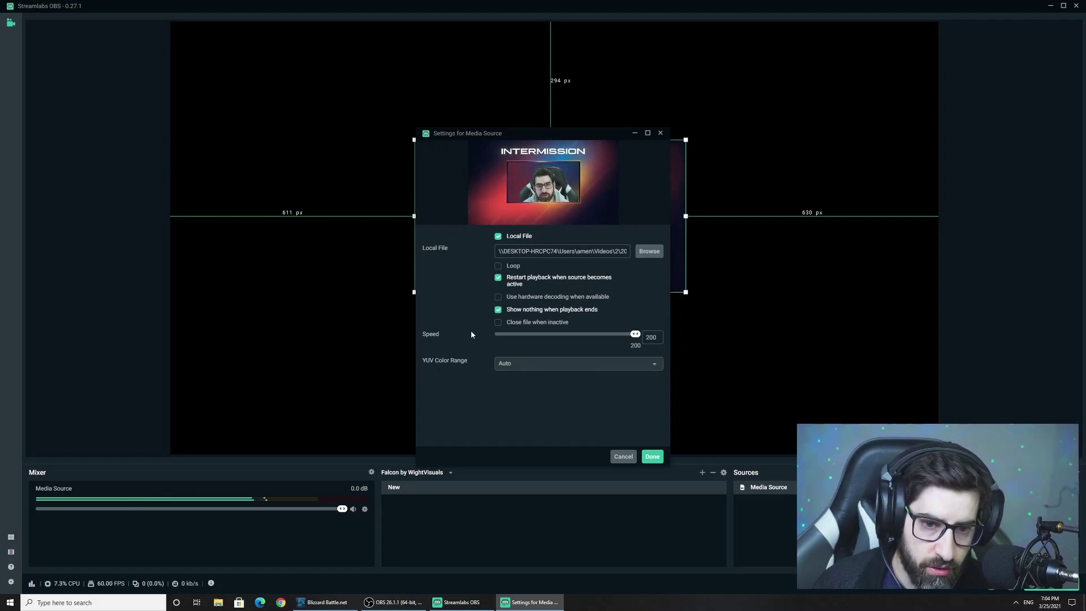
pyautogui.click(498, 237)
pyautogui.click(498, 237)
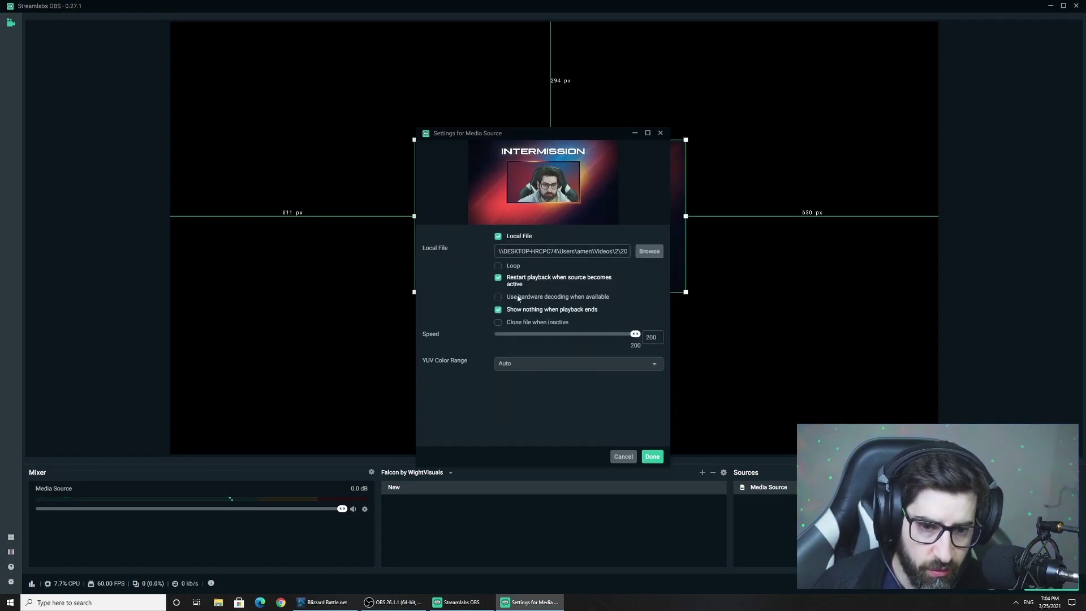
pyautogui.click(652, 456)
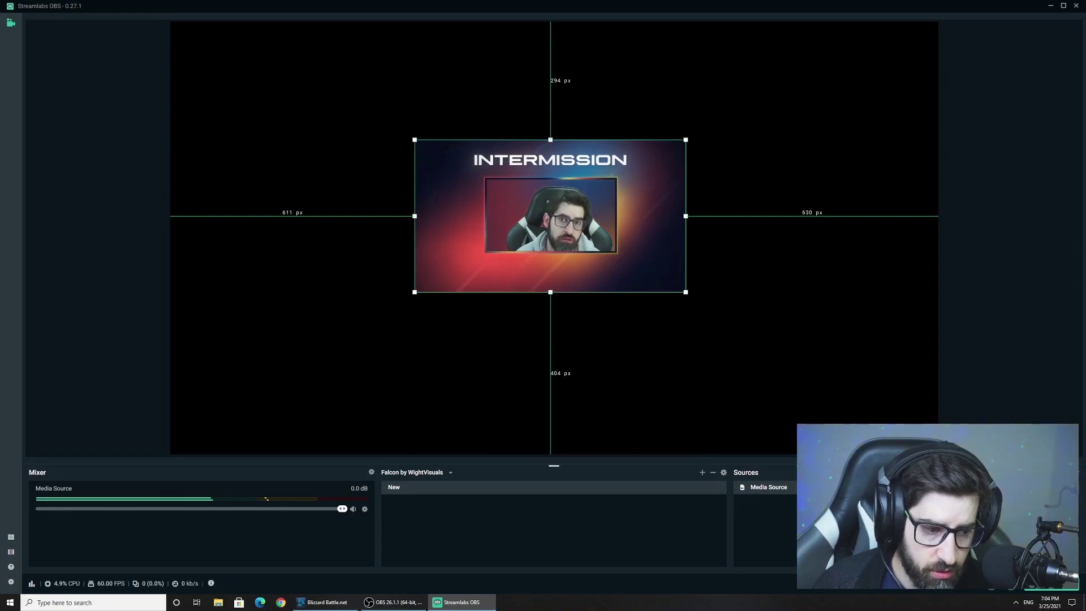
# Step: Remove the Media Source from the New scene
pyautogui.press('Delete')
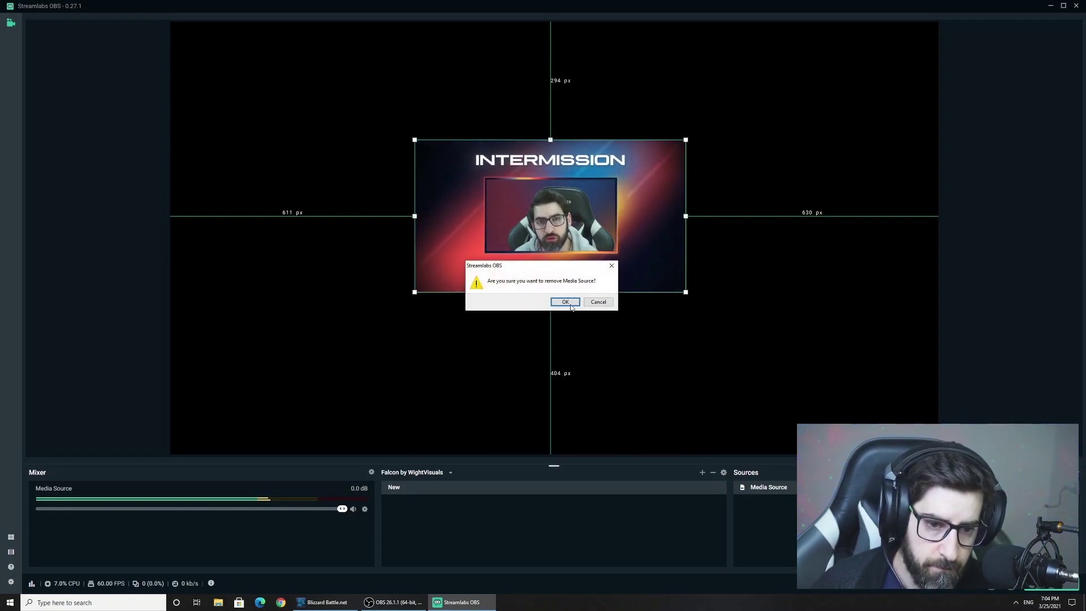
pyautogui.press('Return')
# Step: Review the Video Capture Device and Audio Output Capture descriptions among the available source types, adding no source
pyautogui.click(1054, 472)
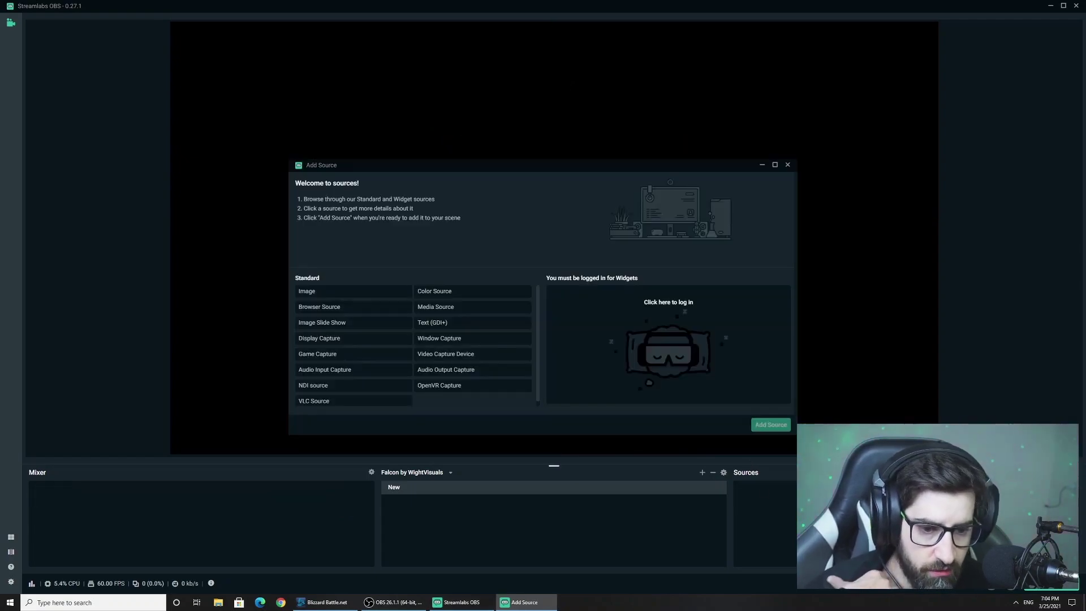
pyautogui.click(475, 358)
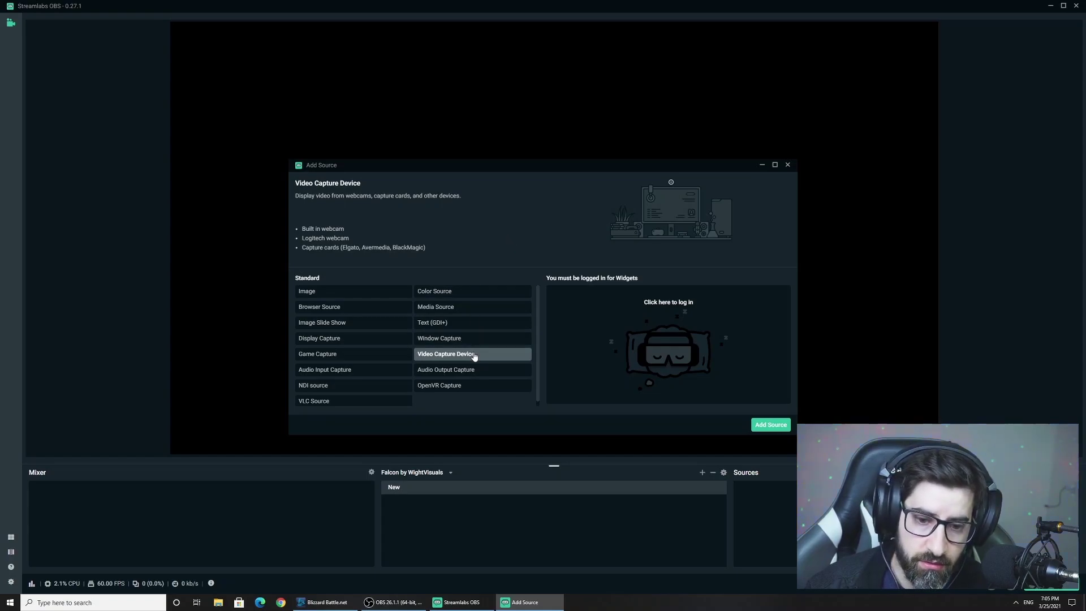
pyautogui.click(473, 371)
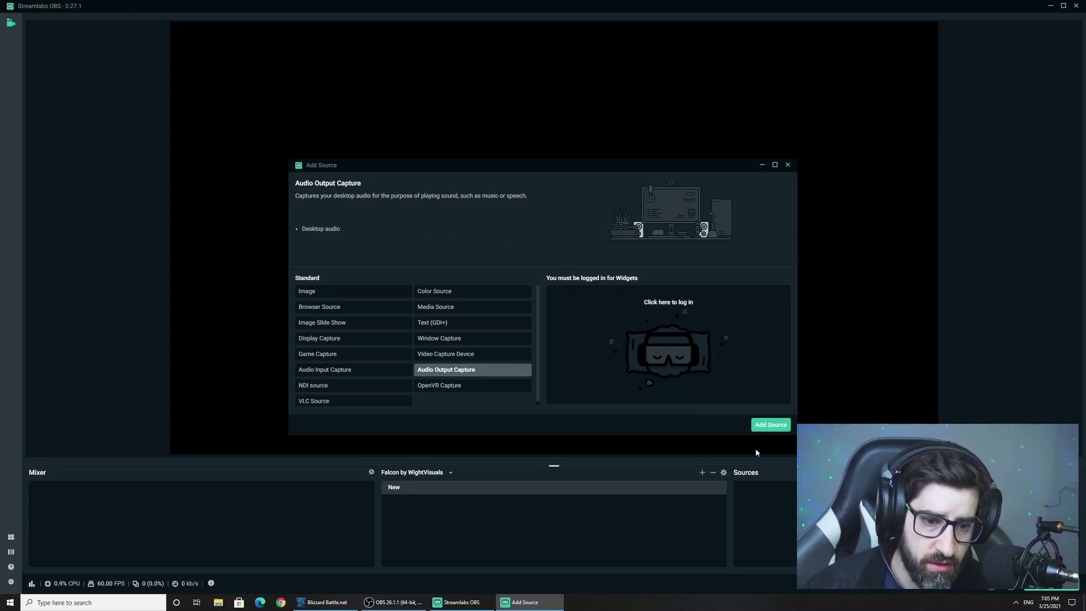
pyautogui.press('Escape')
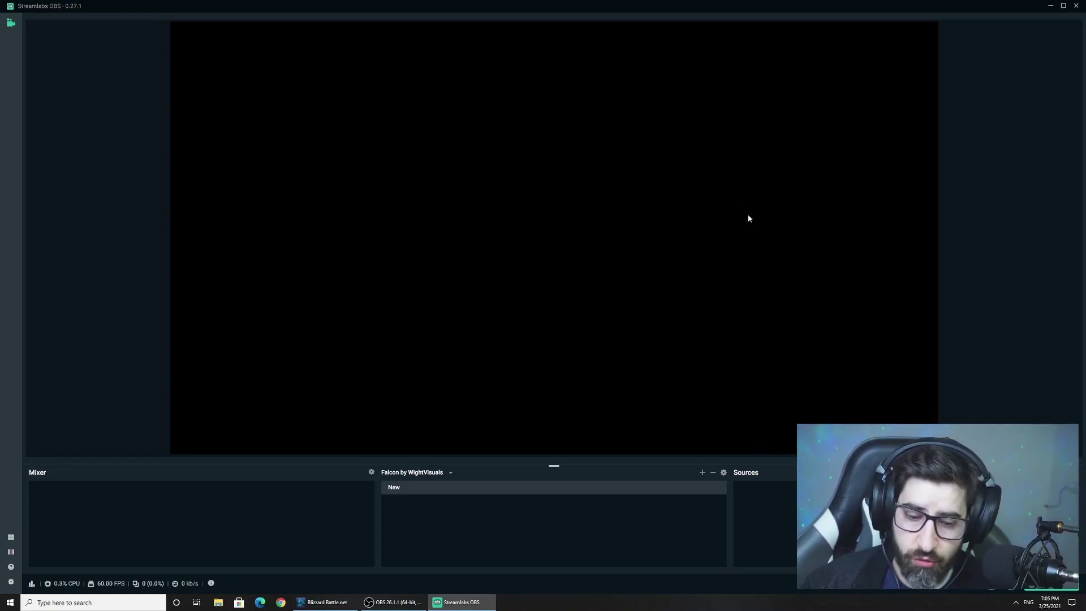
pyautogui.click(1055, 472)
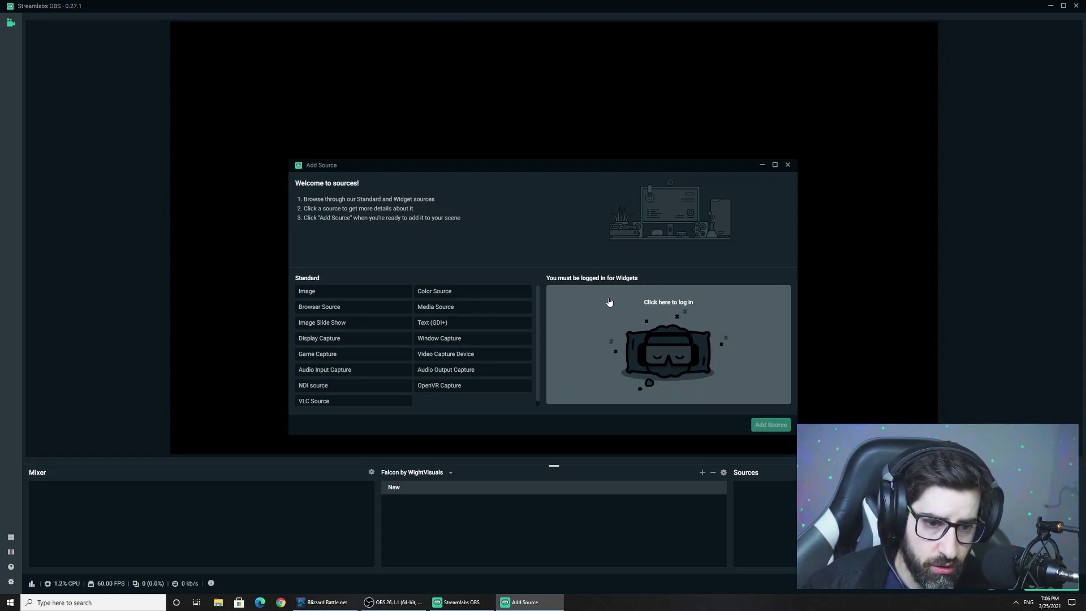
pyautogui.click(789, 166)
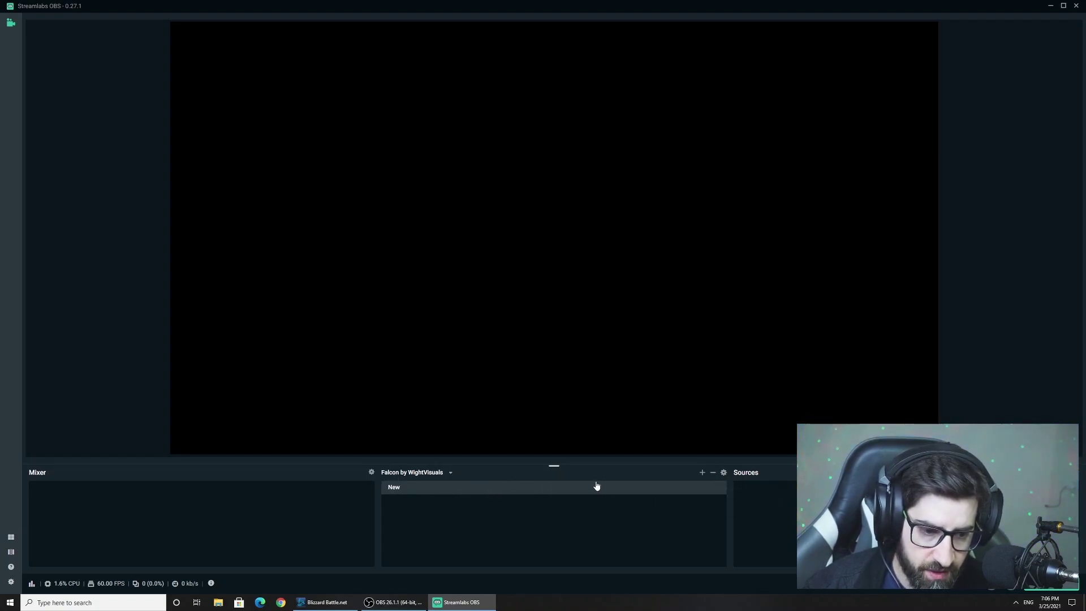
# Step: Add a Browser Source with the default name and 800 × 600 size, placed about 557 px from the canvas's left edge and 137 px from its top
pyautogui.click(1054, 472)
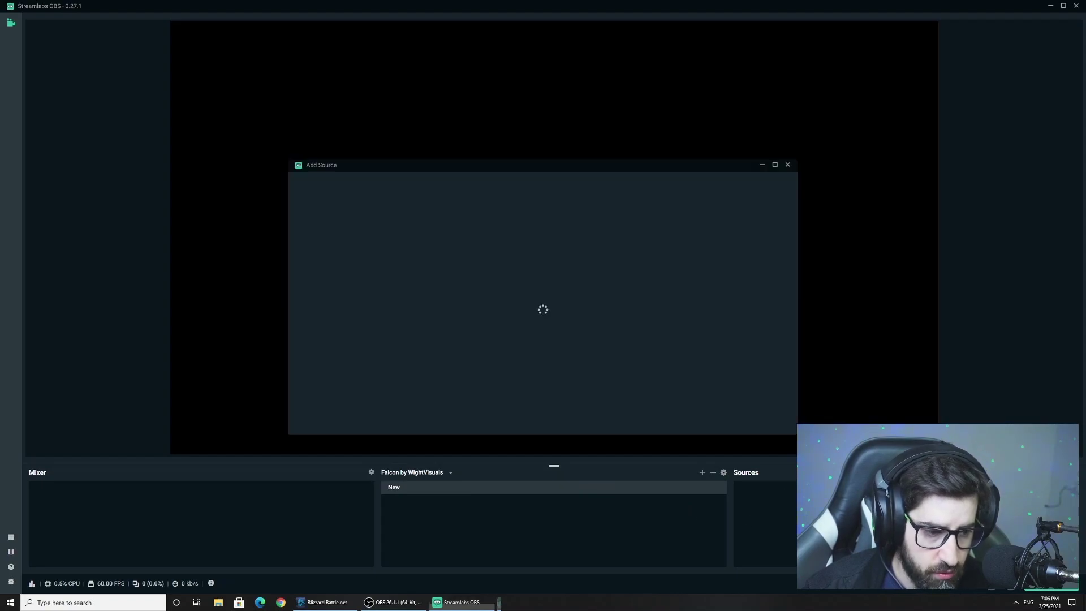
pyautogui.click(370, 297)
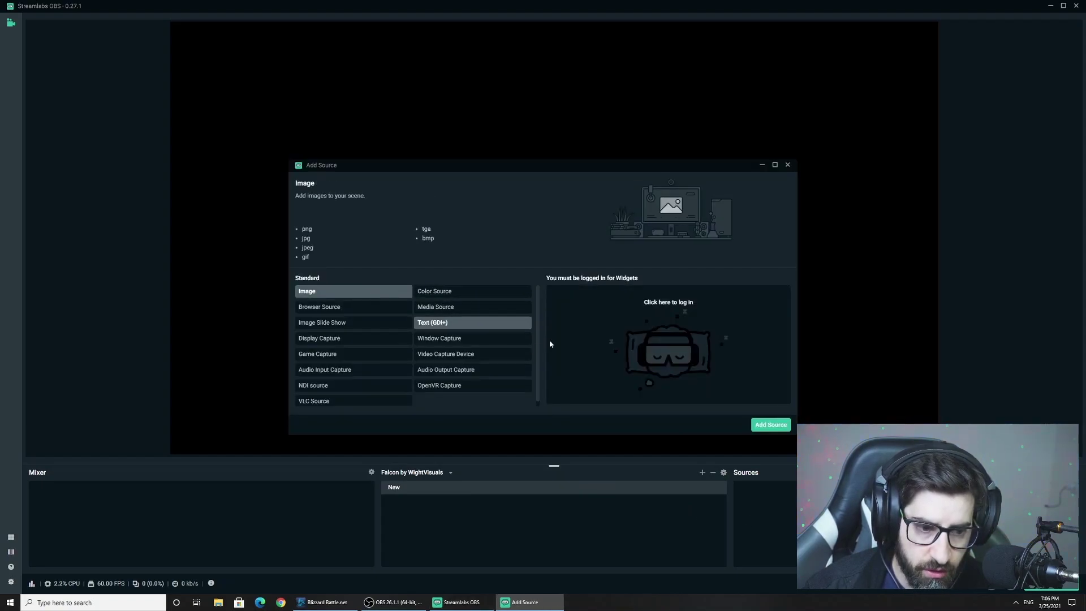
pyautogui.click(356, 307)
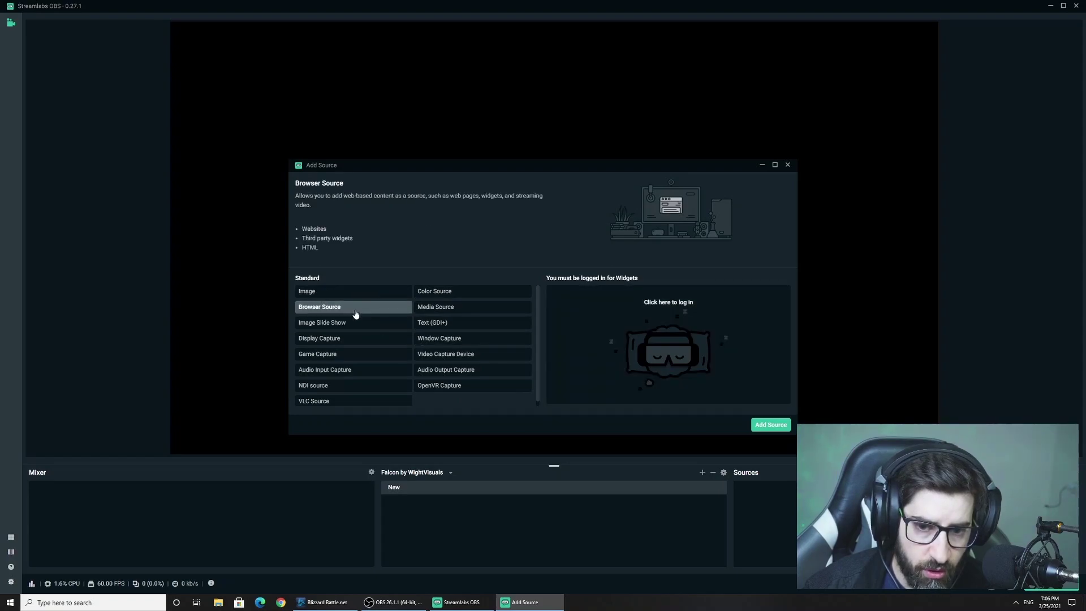
pyautogui.click(771, 424)
pyautogui.click(650, 354)
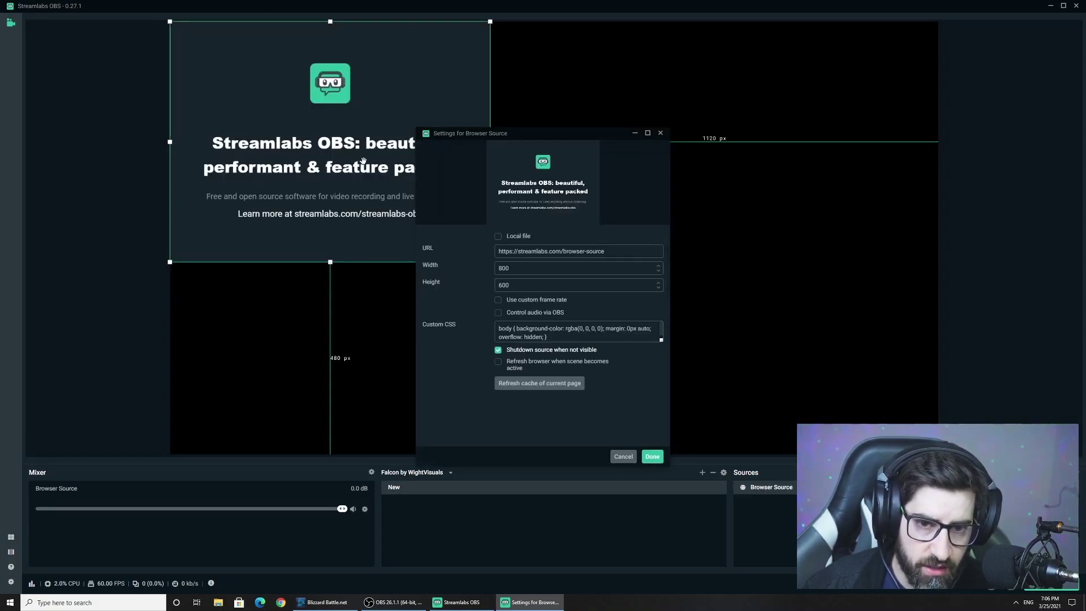
pyautogui.click(652, 456)
pyautogui.moveTo(419, 208); pyautogui.dragTo(642, 263)
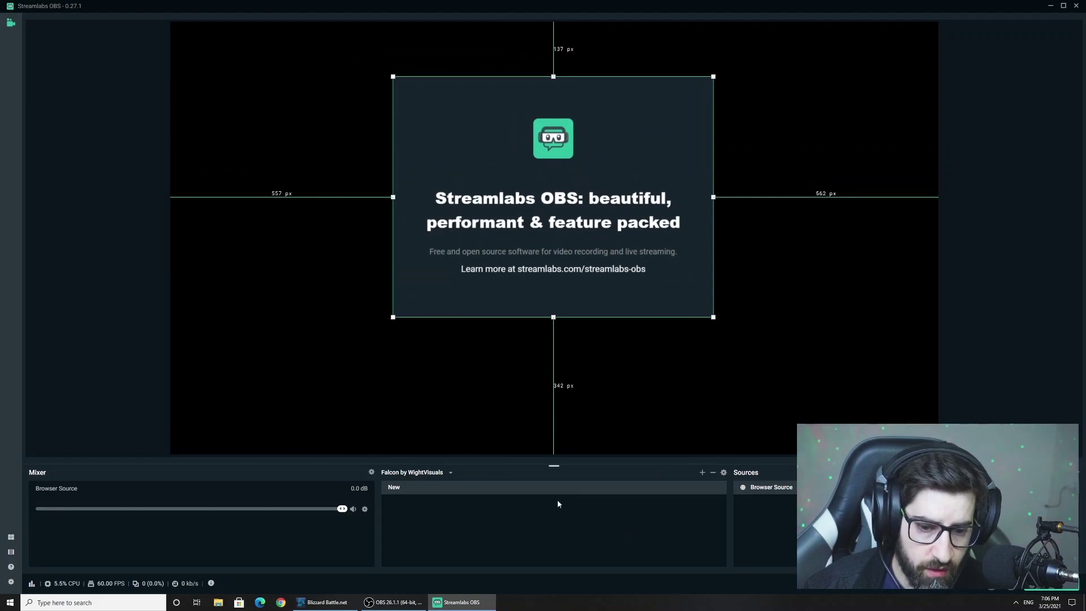
# Step: Create a new scene named "Record" in the Falcon by WightVisuals collection
pyautogui.click(703, 473)
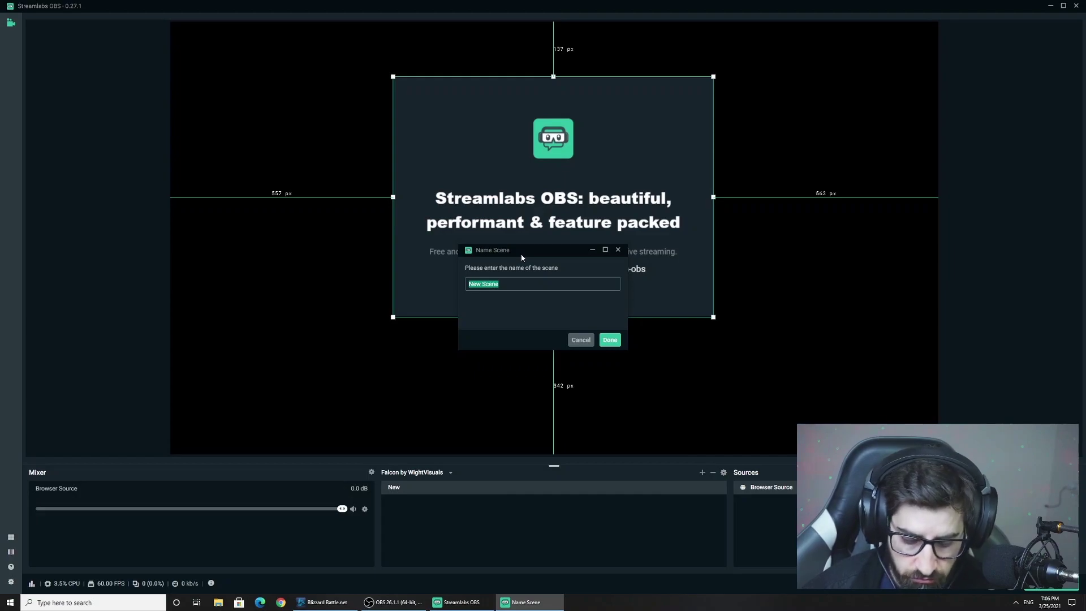
pyautogui.write('Recor')
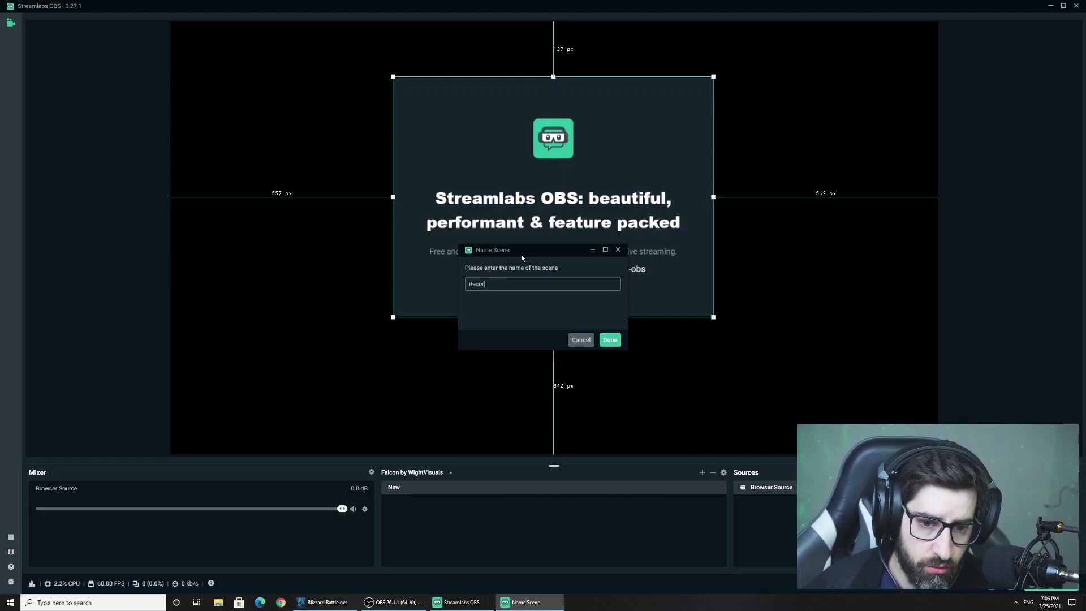
pyautogui.write('d')
pyautogui.press('Return')
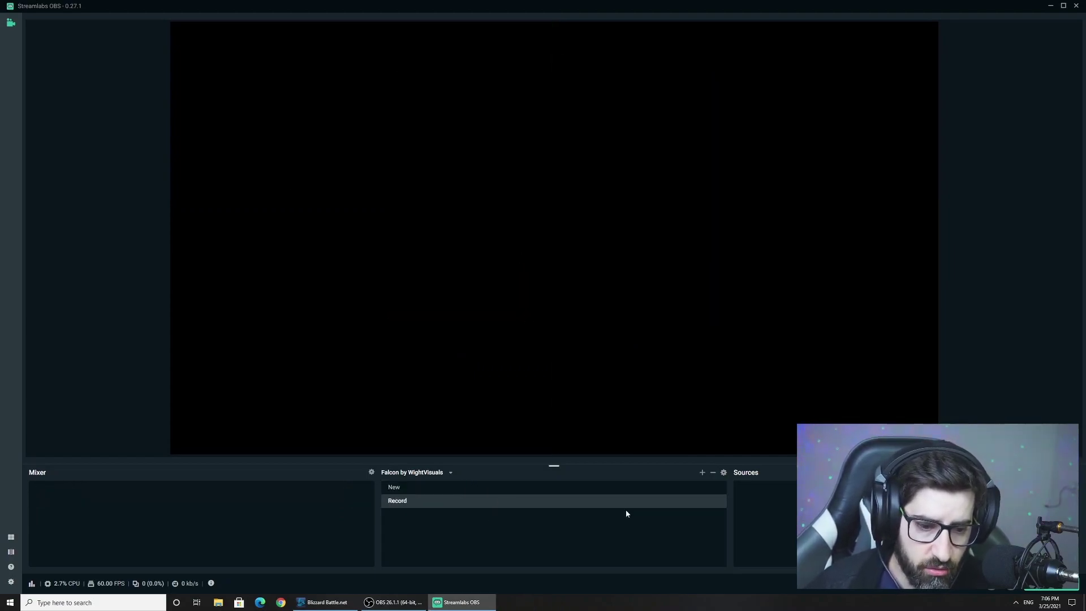
pyautogui.click(705, 476)
pyautogui.click(582, 340)
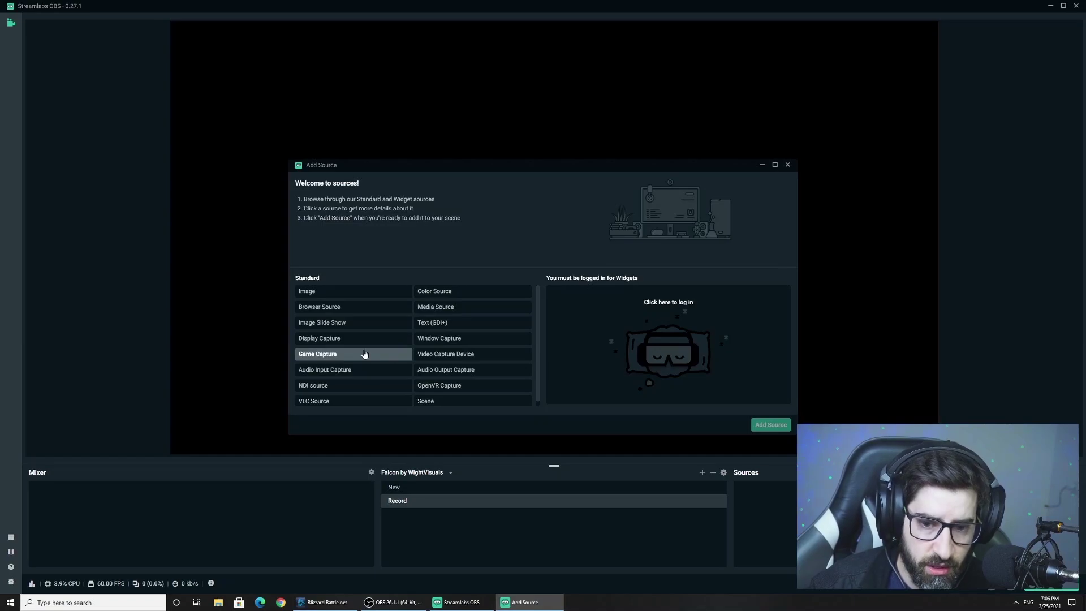
# Step: Add a Game Capture source to the Record scene with the default name and settings
pyautogui.click(364, 354)
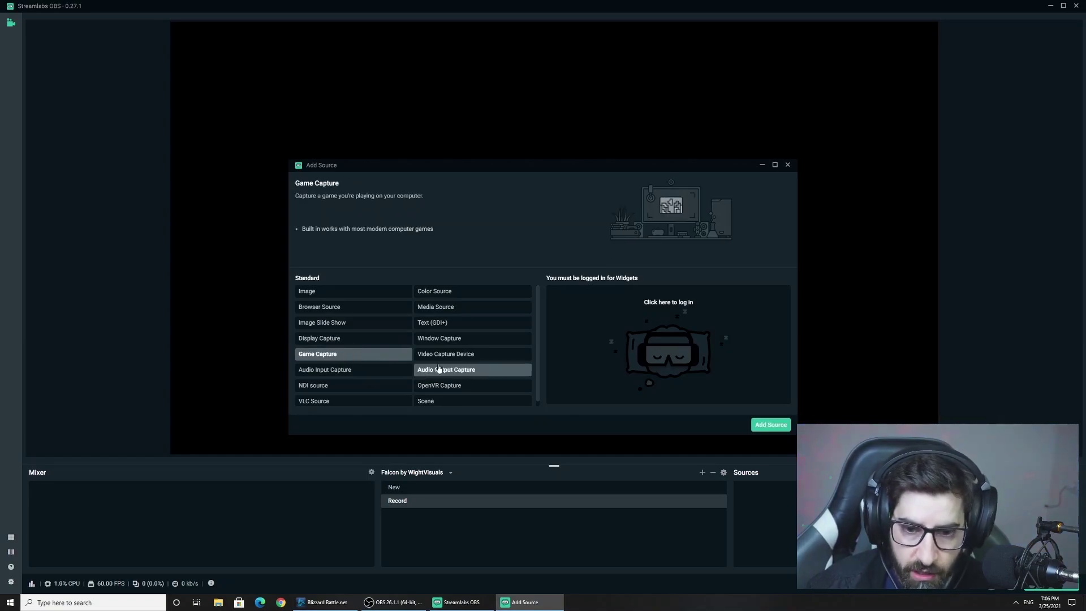
pyautogui.click(763, 426)
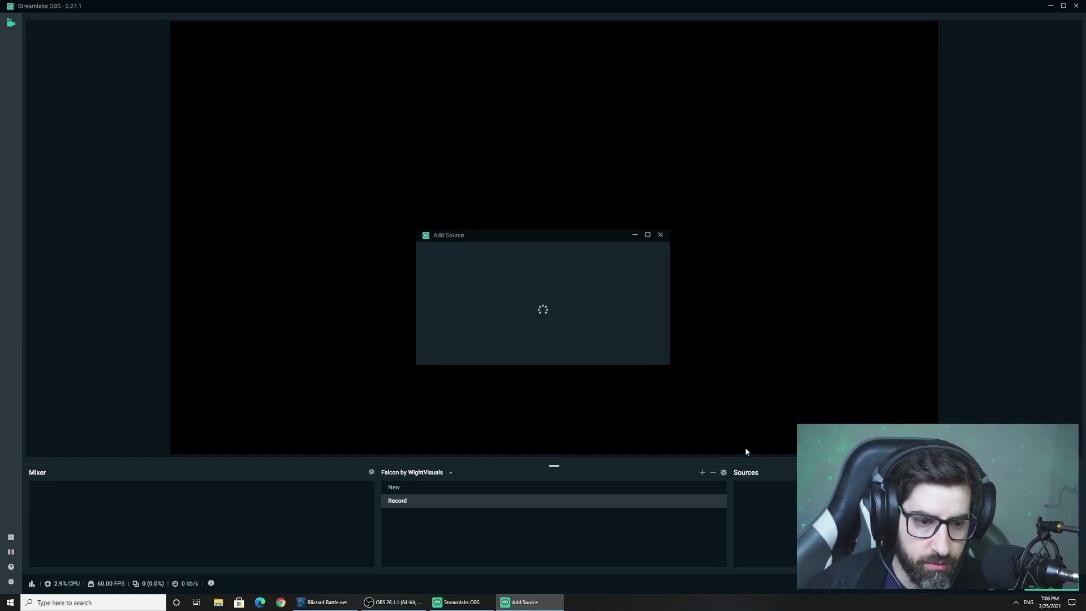
pyautogui.click(641, 355)
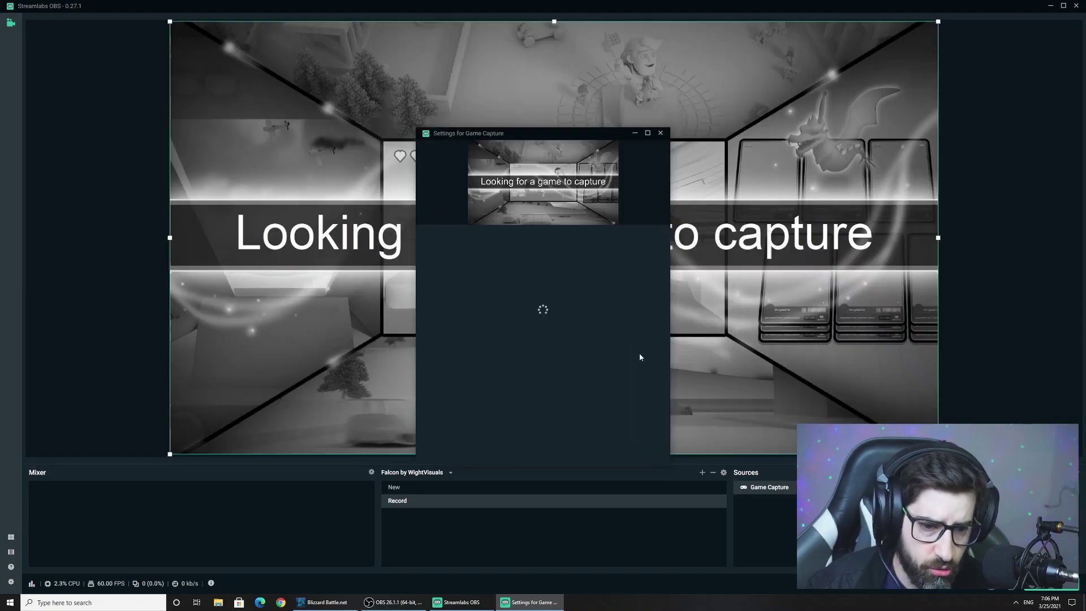
pyautogui.click(655, 456)
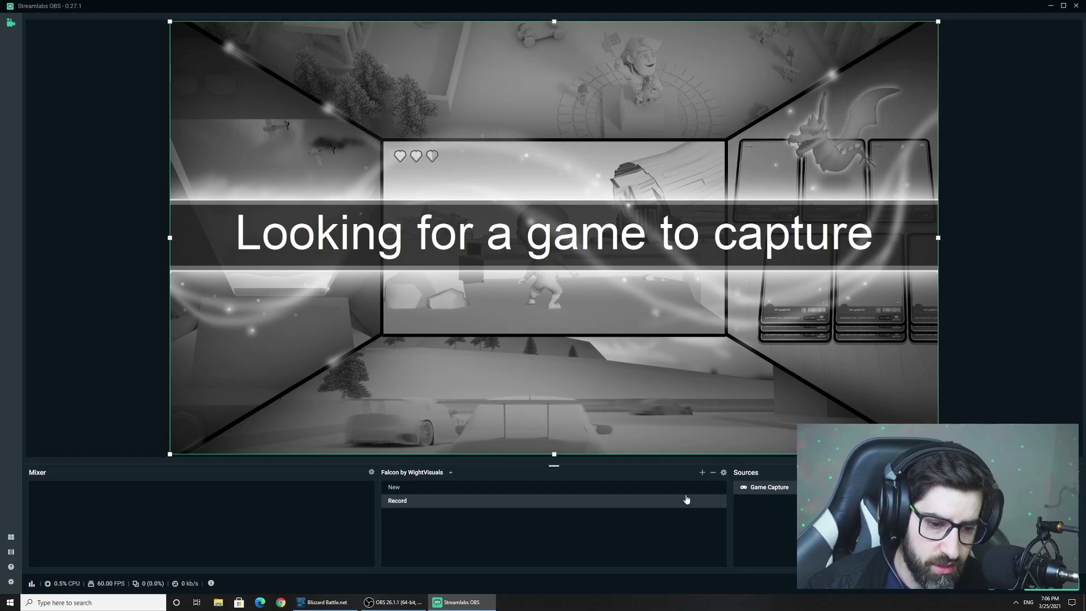
# Step: Switch between the New and Record scenes to compare their previews, sources and mixer channels, ending on New
pyautogui.click(521, 490)
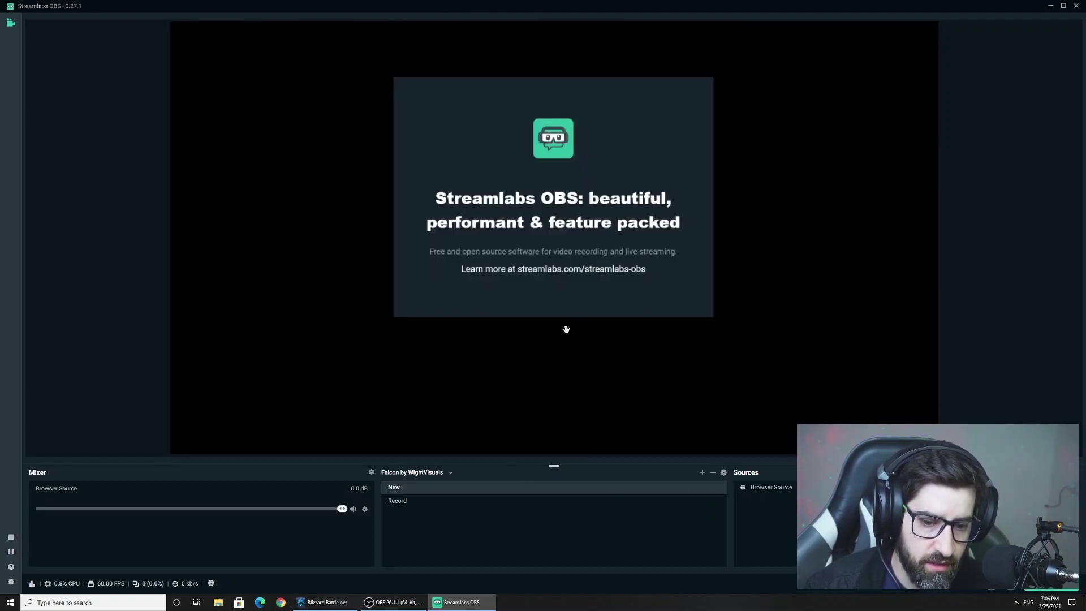
pyautogui.click(447, 502)
pyautogui.click(448, 489)
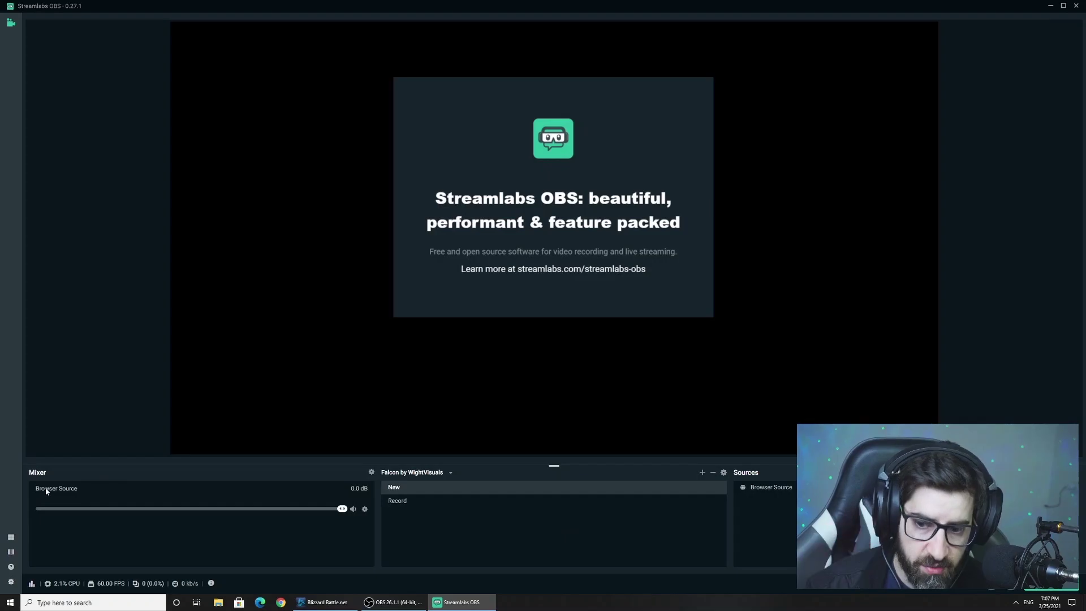
pyautogui.click(423, 502)
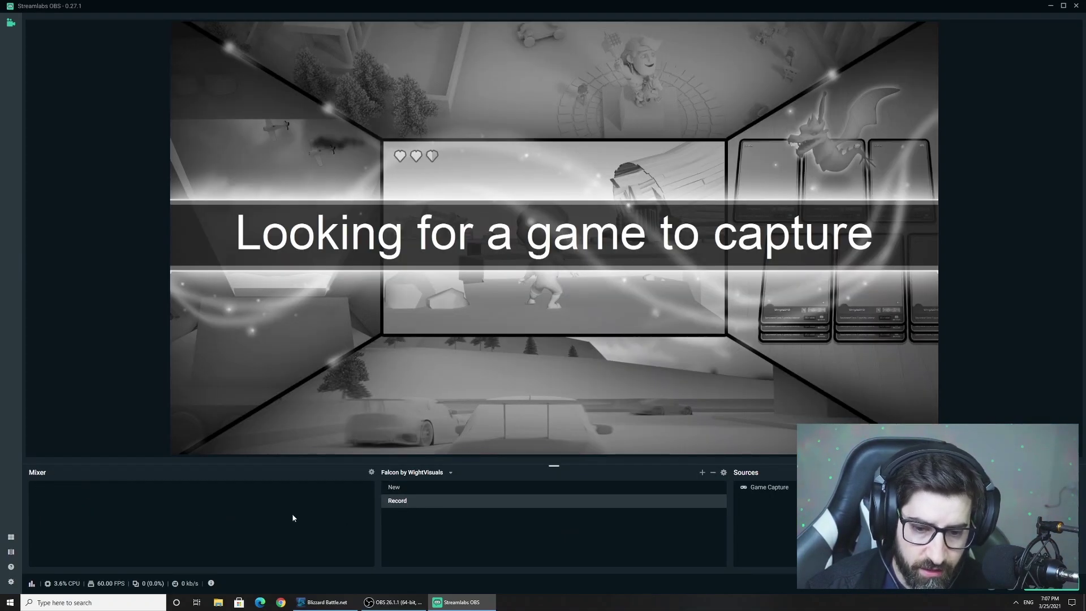
pyautogui.click(408, 490)
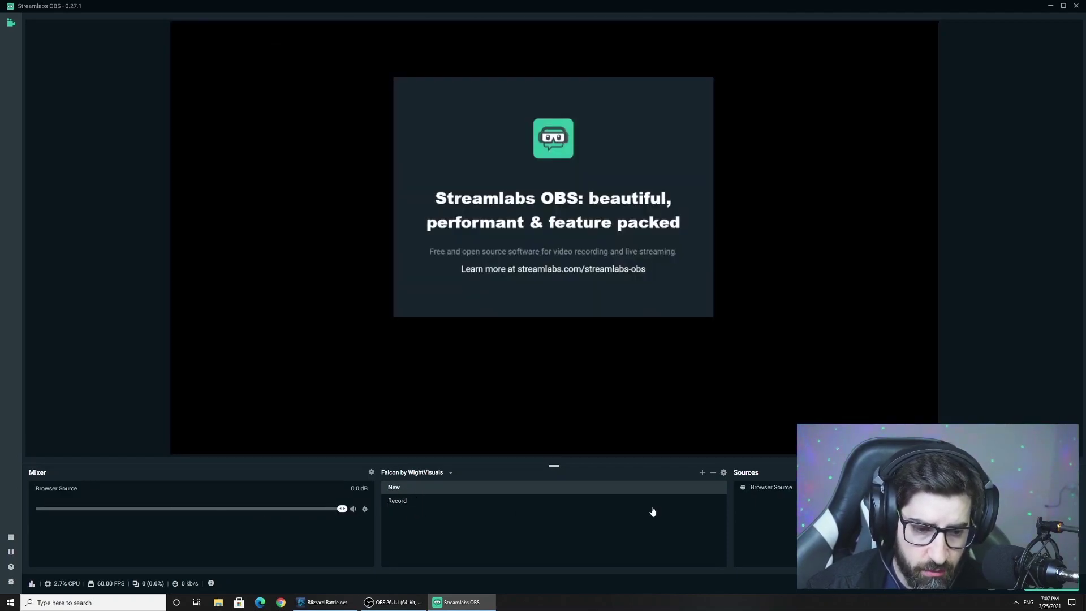
# Step: Enable Control audio via OBS for the New scene's Browser Source and lower its mixer volume to -0.4 dB
pyautogui.click(787, 495)
pyautogui.doubleClick(788, 494)
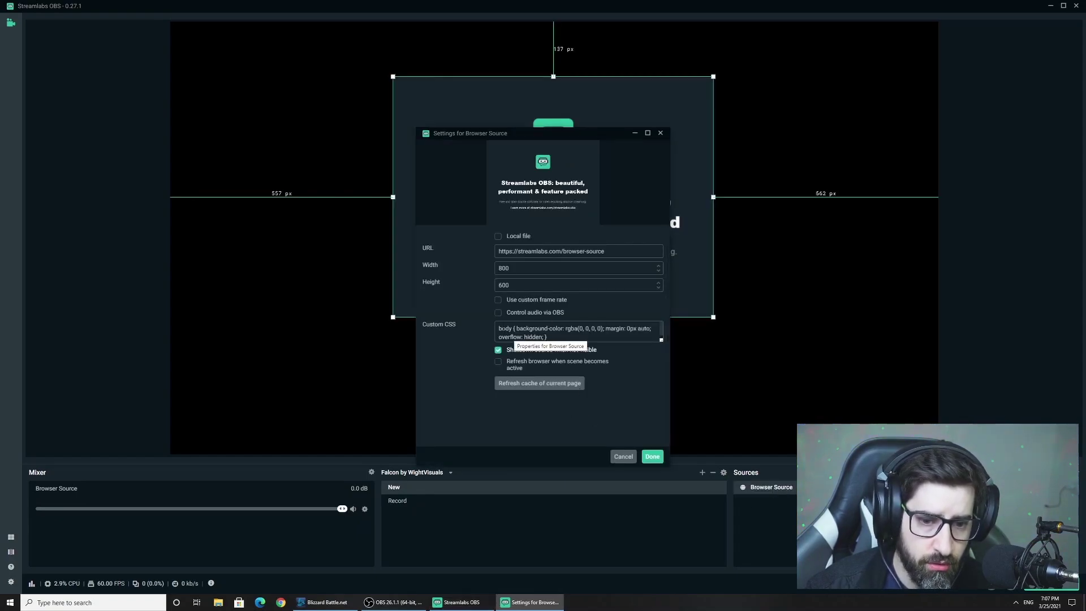
pyautogui.click(498, 314)
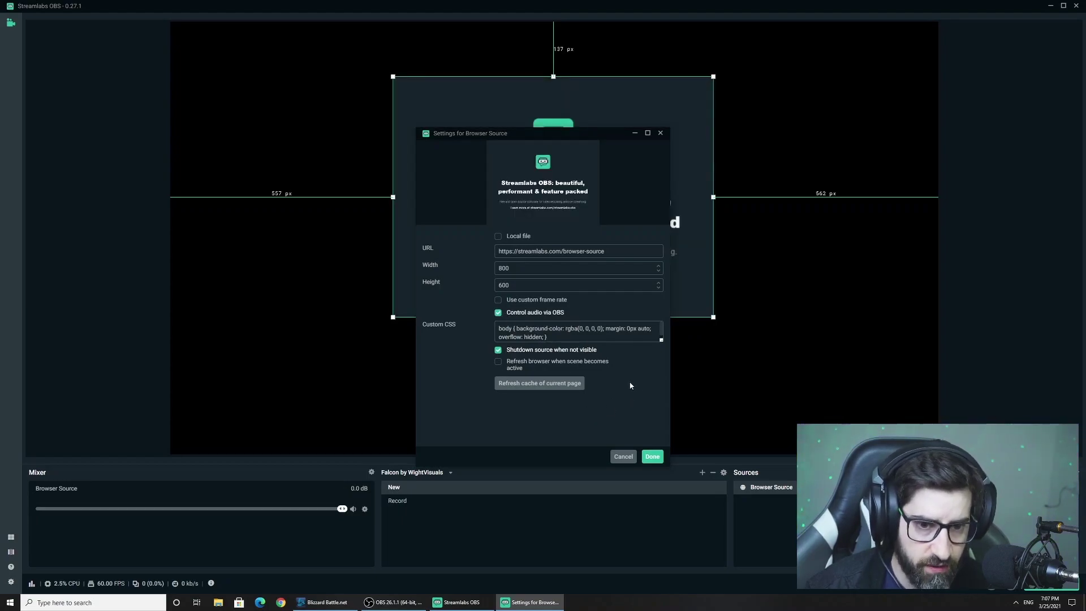
pyautogui.doubleClick(503, 268)
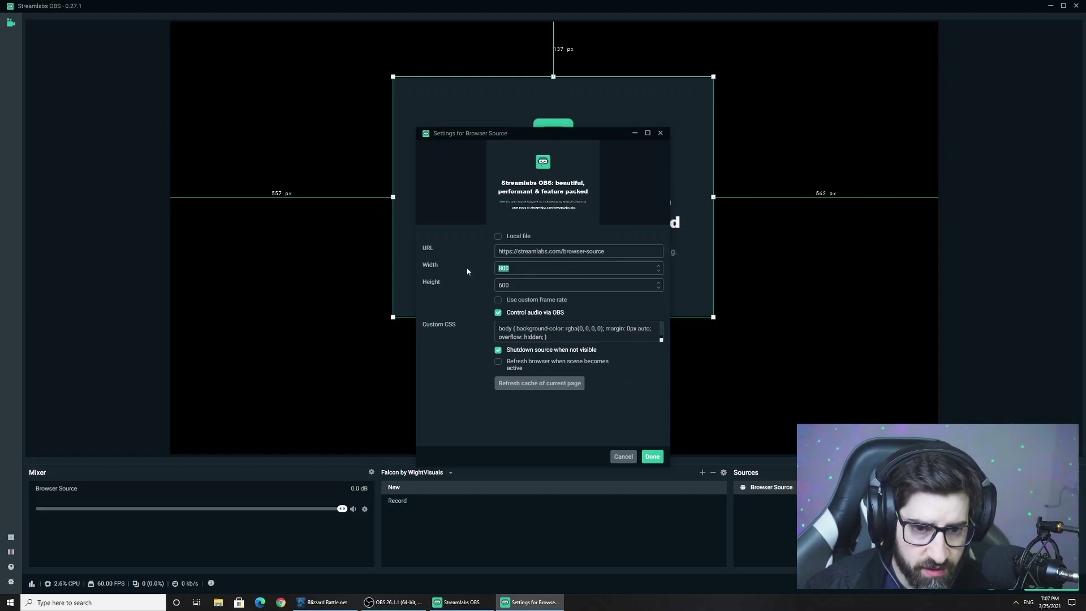
pyautogui.click(533, 270)
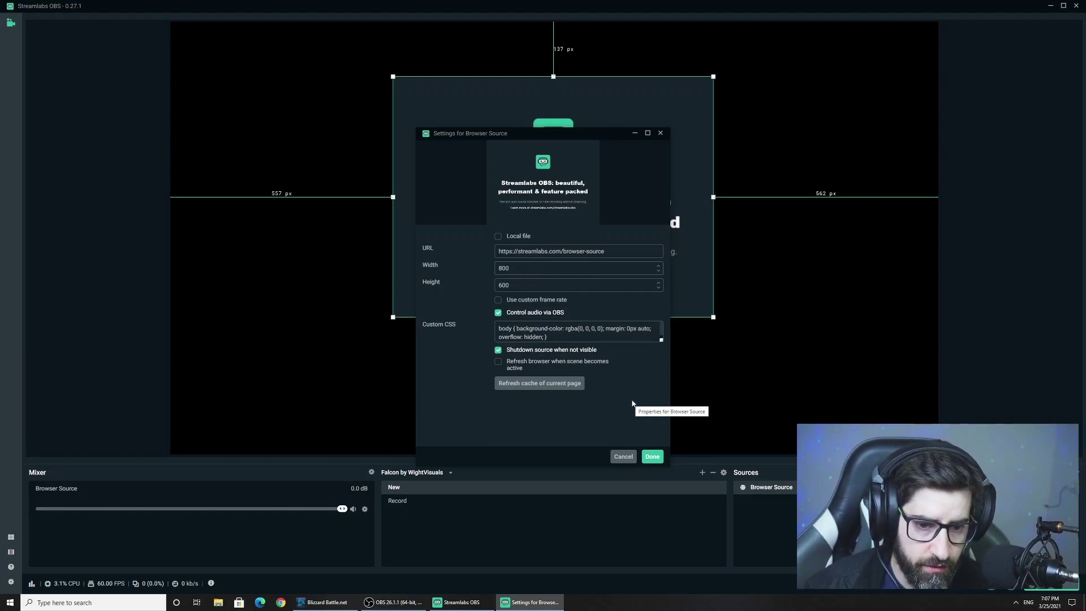
pyautogui.click(652, 456)
pyautogui.moveTo(343, 509)
pyautogui.mouseDown()
pyautogui.moveTo(67, 511)
pyautogui.moveTo(342, 526)
pyautogui.moveTo(338, 512)
pyautogui.mouseUp()
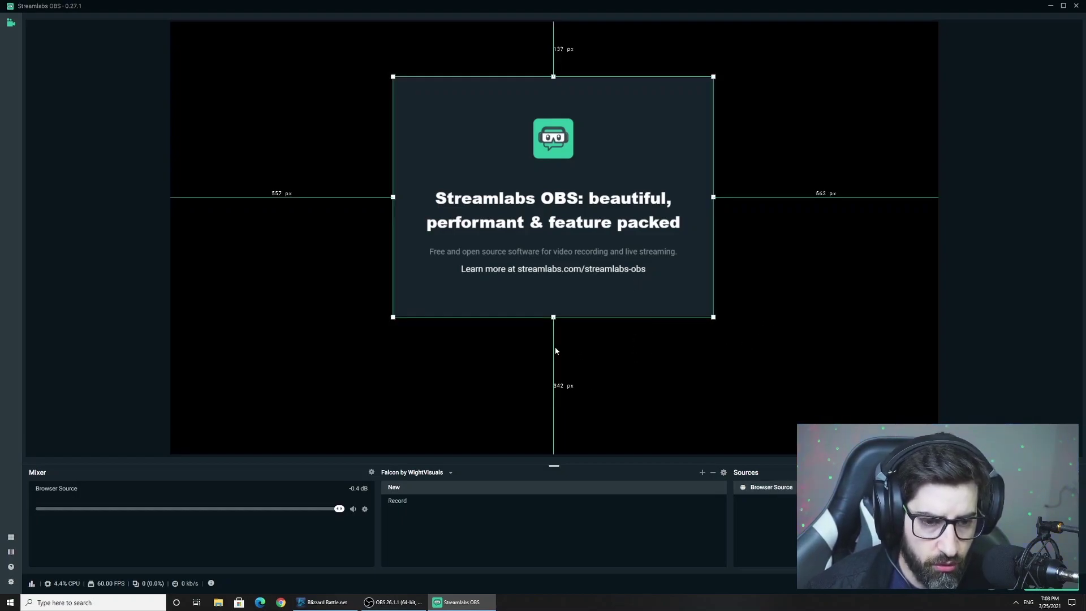
# Step: Copy the Browser Source from the New scene and paste it as a reference into the Record scene
pyautogui.rightClick(590, 227)
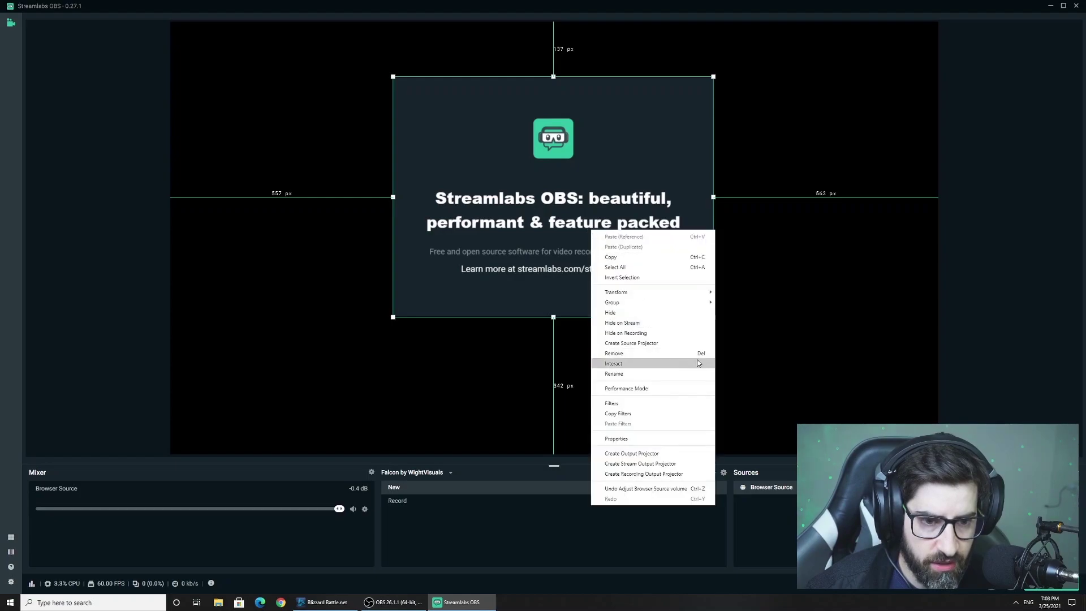
pyautogui.click(634, 259)
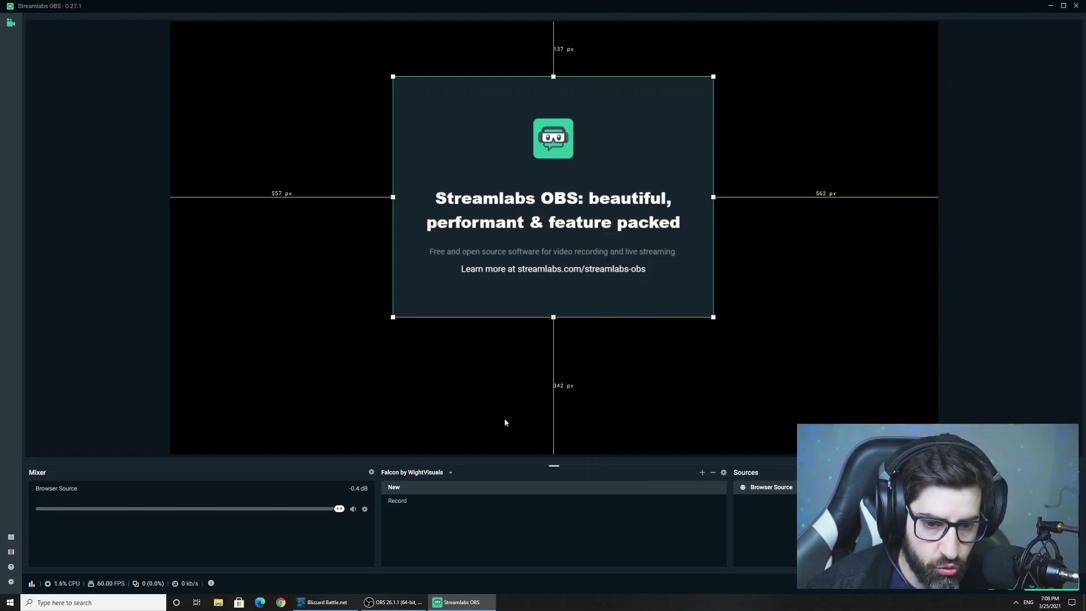
pyautogui.click(473, 503)
pyautogui.rightClick(590, 357)
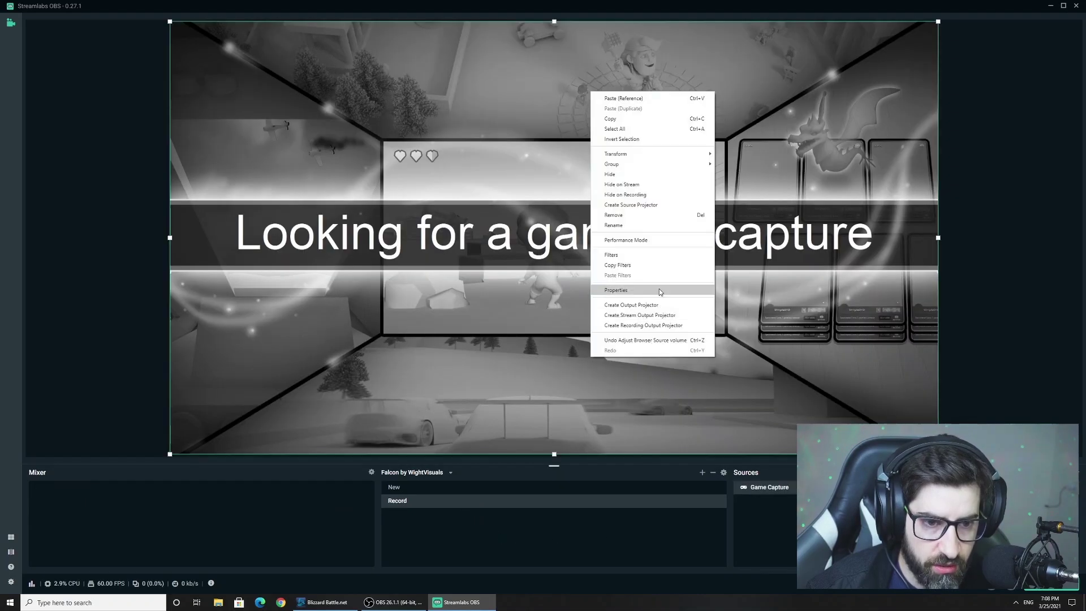
pyautogui.click(622, 99)
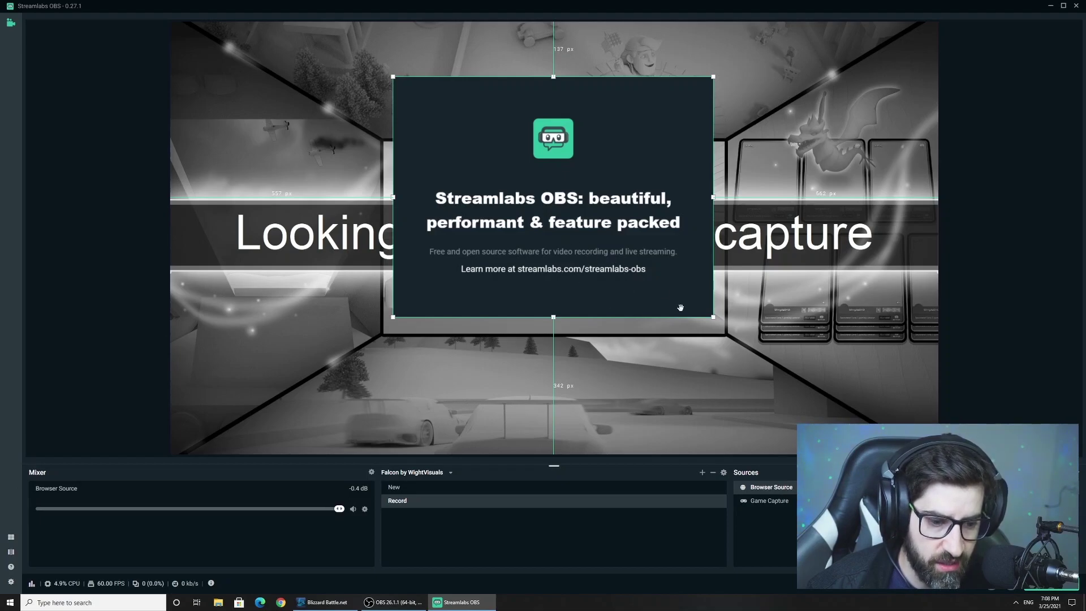
# Step: Move the Browser Source below Game Capture in the Record scene's source order and enlarge Game Capture very slightly from its lower-right corner
pyautogui.moveTo(776, 490); pyautogui.dragTo(776, 530)
pyautogui.click(764, 487)
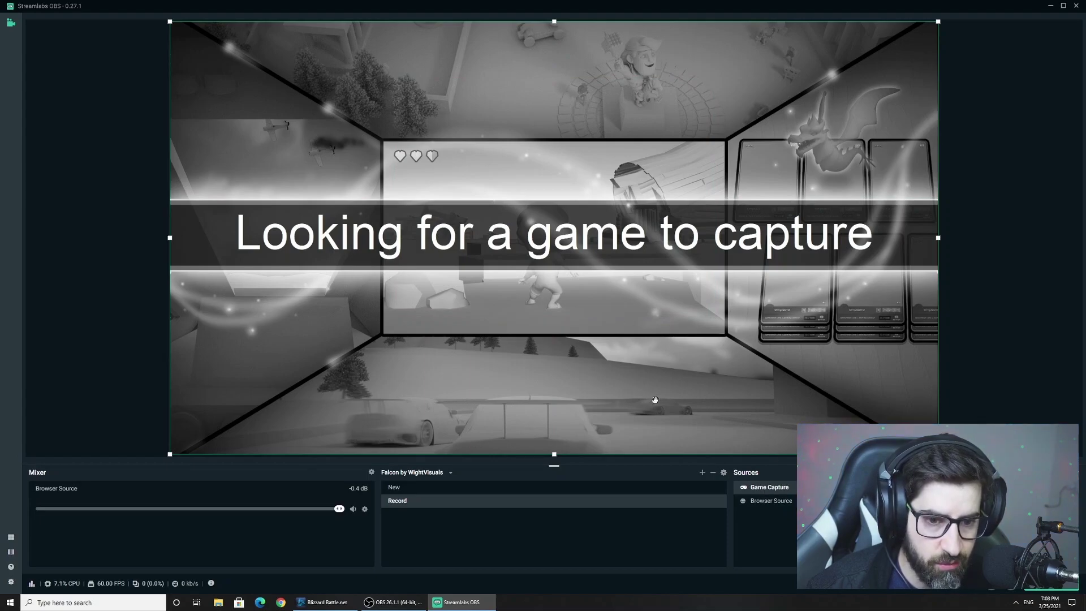
pyautogui.moveTo(938, 453)
pyautogui.mouseDown()
pyautogui.moveTo(599, 259)
pyautogui.moveTo(471, 233)
pyautogui.moveTo(558, 238)
pyautogui.moveTo(940, 454)
pyautogui.mouseUp()
# Step: Move the Browser Source back above Game Capture in the source order and select it on the canvas
pyautogui.moveTo(794, 503); pyautogui.dragTo(761, 488)
pyautogui.click(762, 395)
pyautogui.click(666, 299)
# Step: Centre the Browser Source on the screen in the Record scene
pyautogui.rightClick(627, 258)
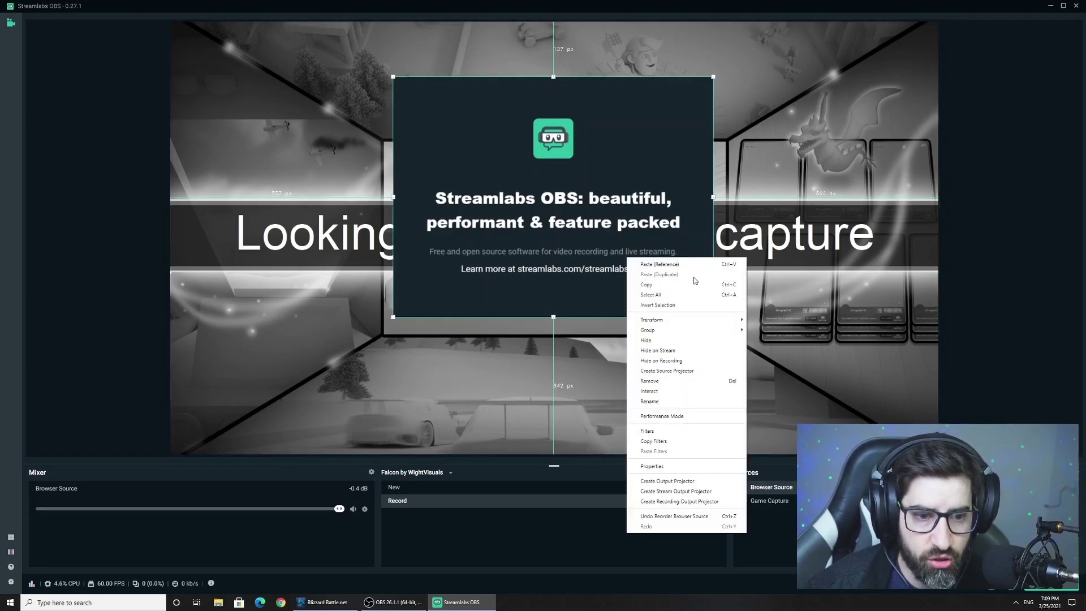
pyautogui.click(710, 296)
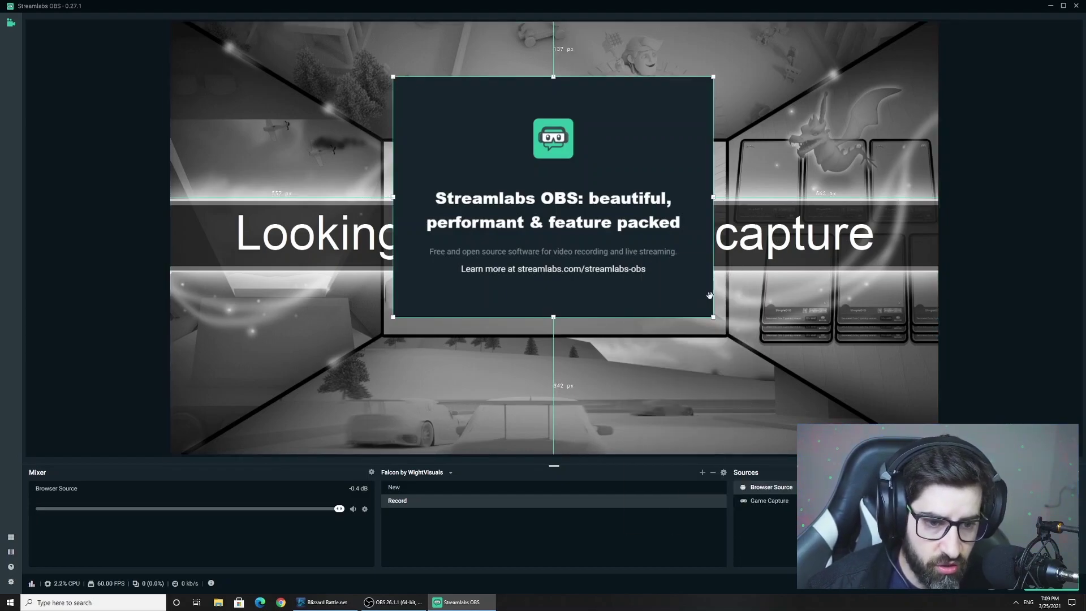
pyautogui.rightClick(652, 286)
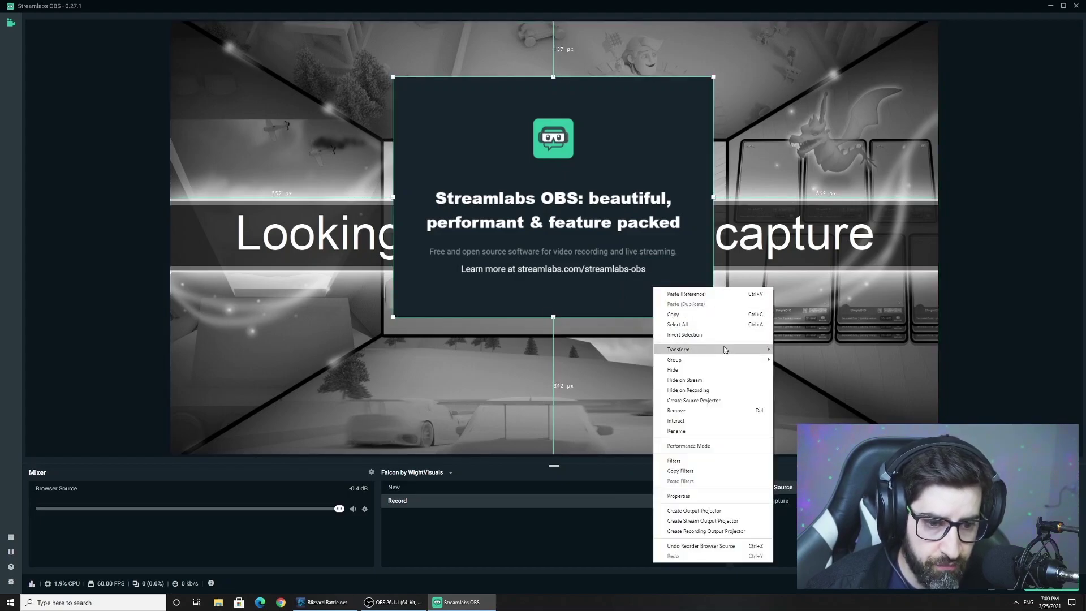
pyautogui.moveTo(725, 350)
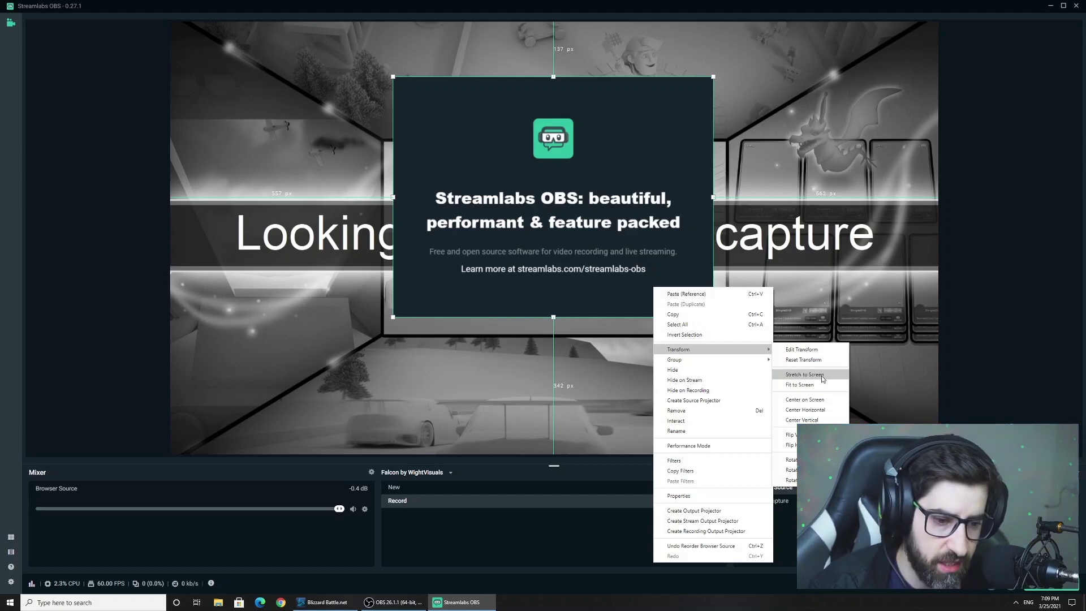
pyautogui.click(827, 401)
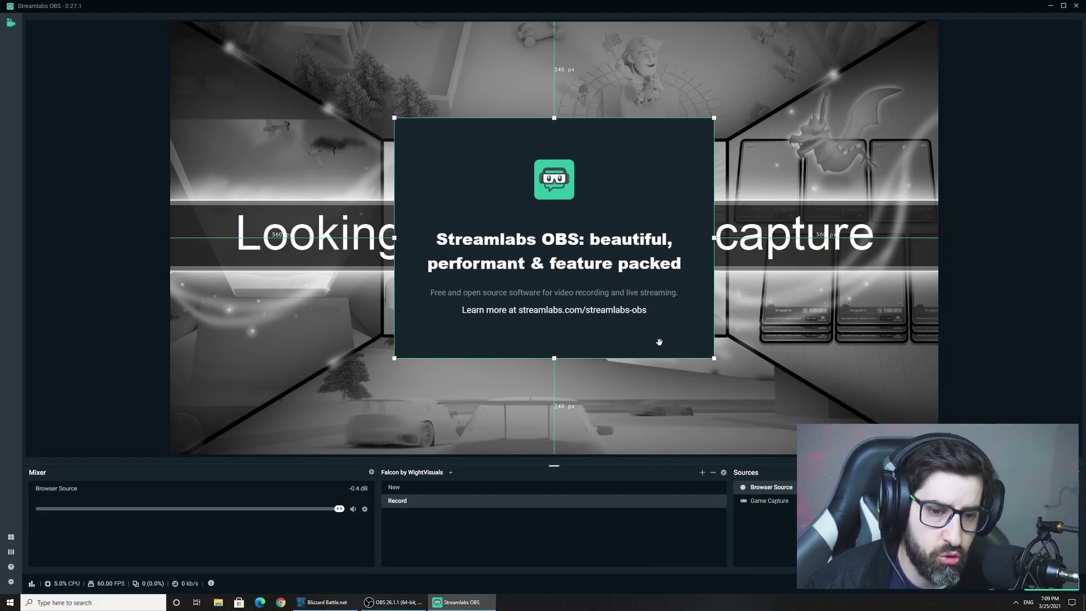
# Step: Flip the Browser Source vertically, and repeat the vertical flip to turn it upright again
pyautogui.rightClick(621, 318)
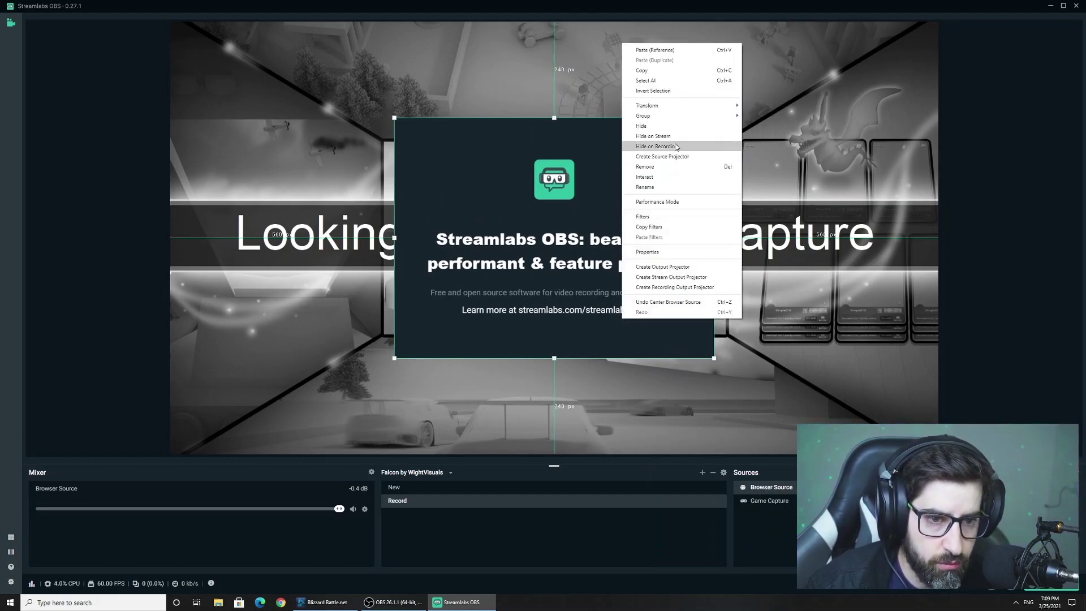
pyautogui.moveTo(685, 104)
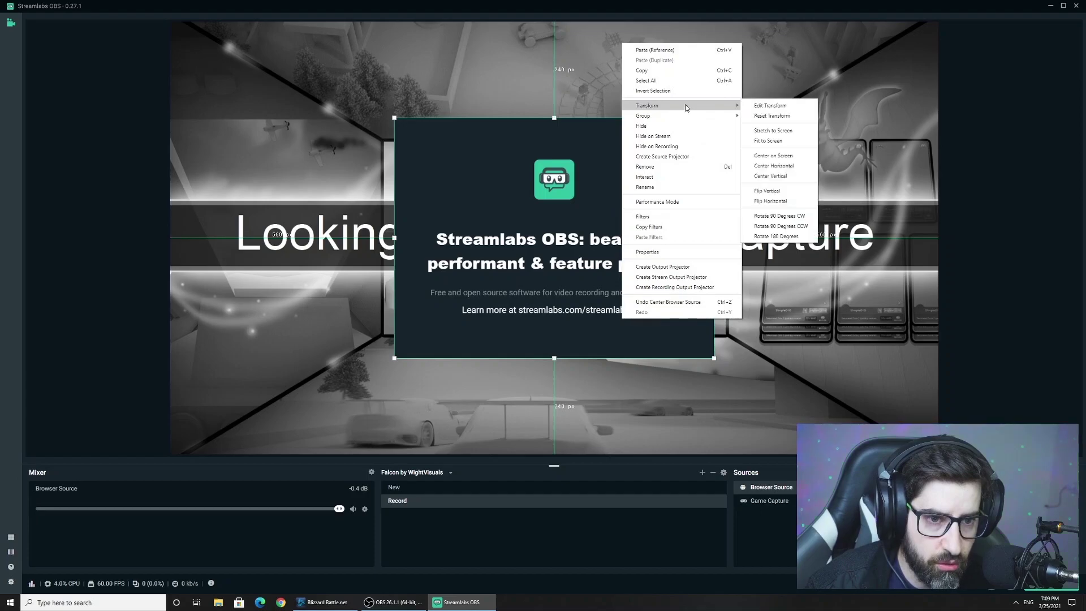
pyautogui.click(790, 193)
pyautogui.rightClick(623, 246)
pyautogui.moveTo(683, 310)
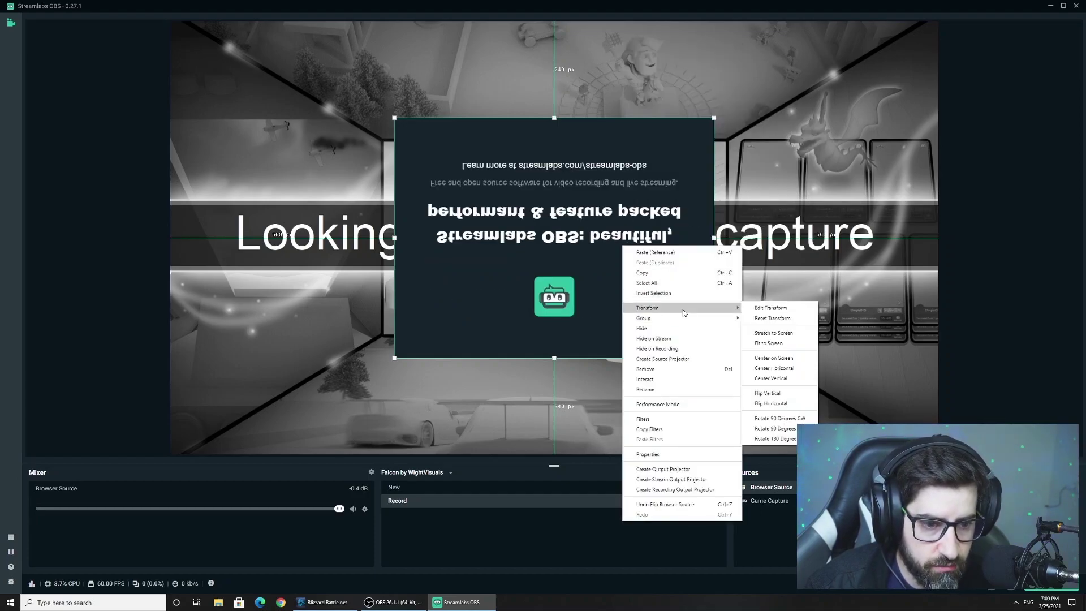
pyautogui.click(790, 393)
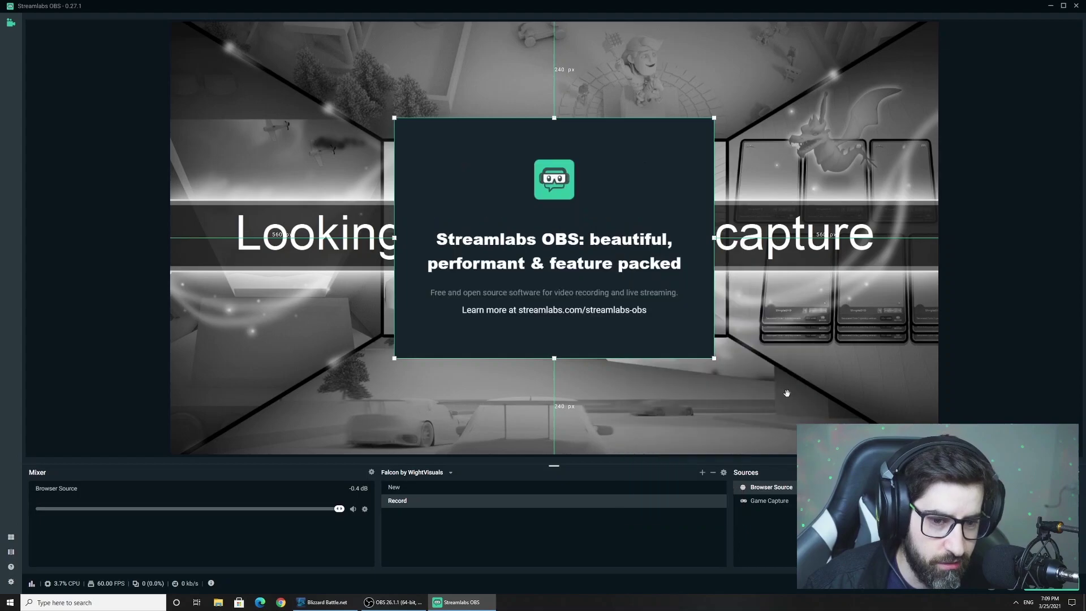
# Step: Hide the Browser Source in the Record scene and show it again
pyautogui.rightClick(611, 284)
pyautogui.moveTo(682, 352)
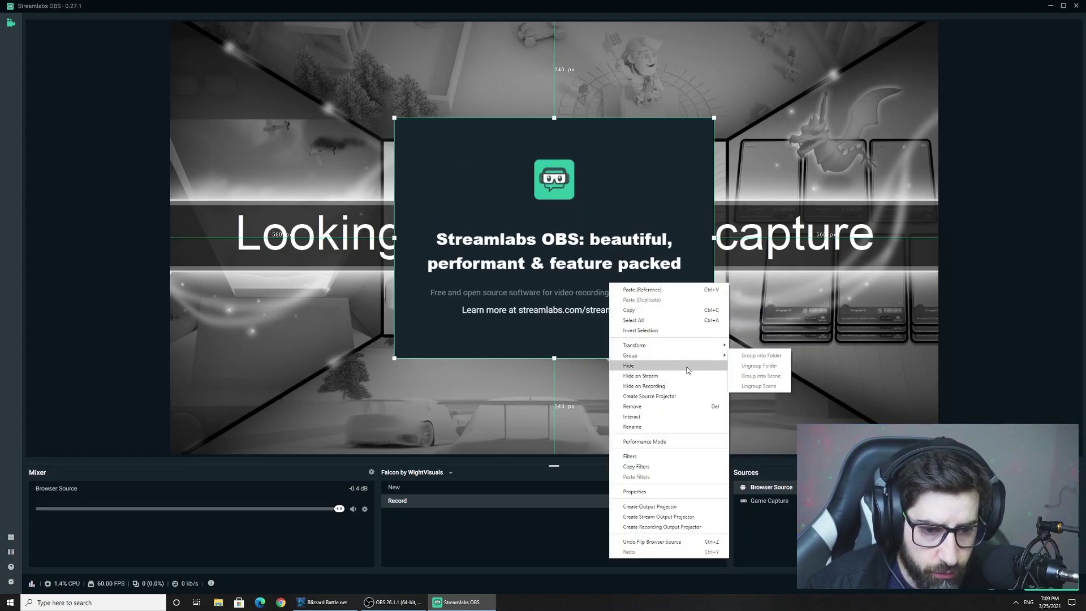
pyautogui.click(685, 372)
pyautogui.rightClick(593, 302)
pyautogui.click(616, 275)
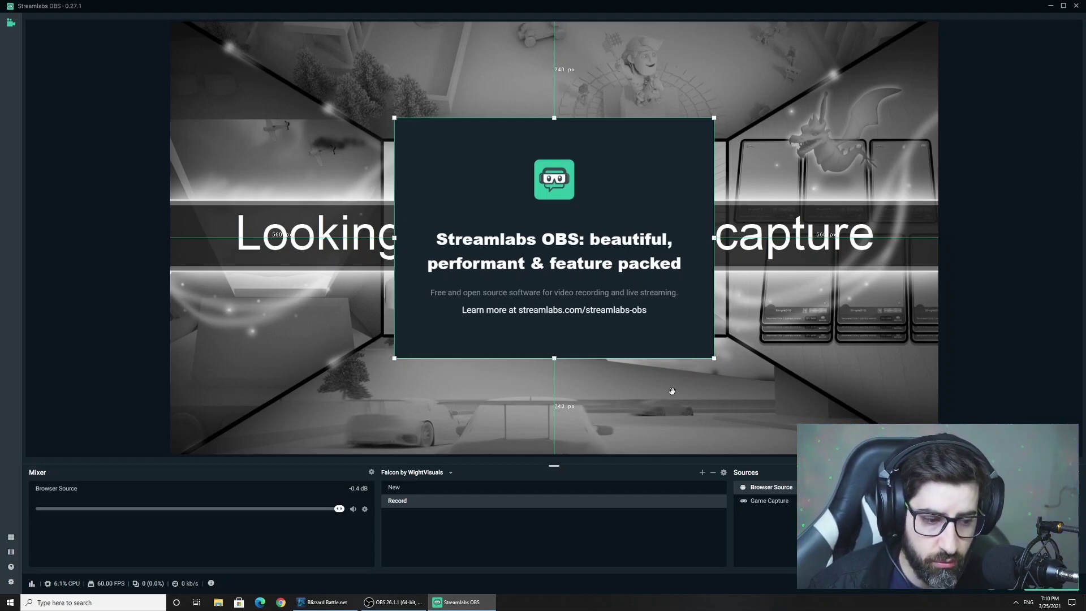
# Step: Open the rename dialog for the Browser Source and close it, keeping the existing name
pyautogui.rightClick(630, 316)
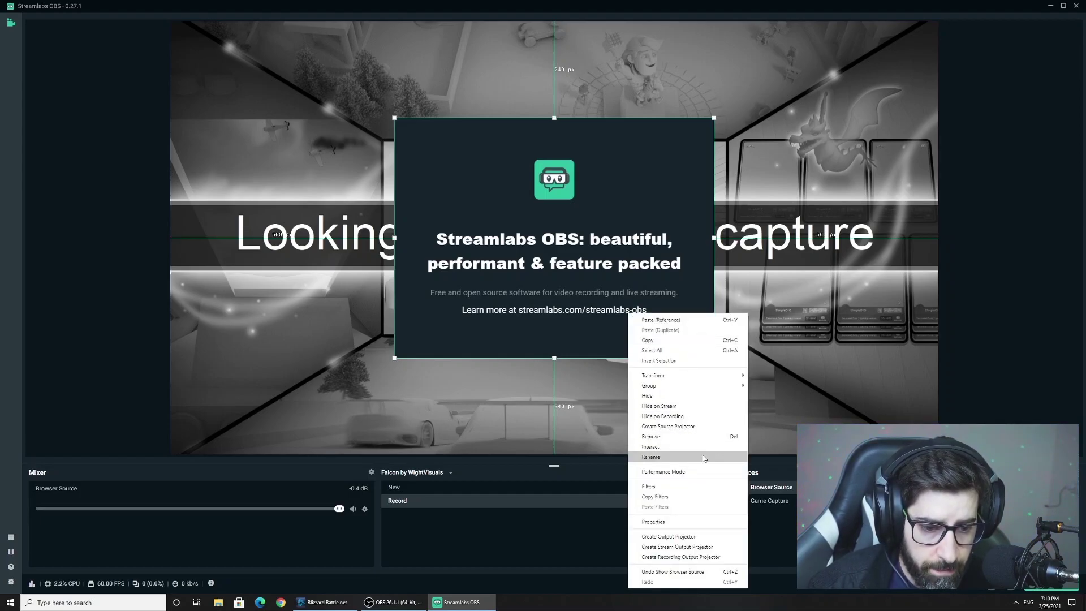
pyautogui.click(677, 456)
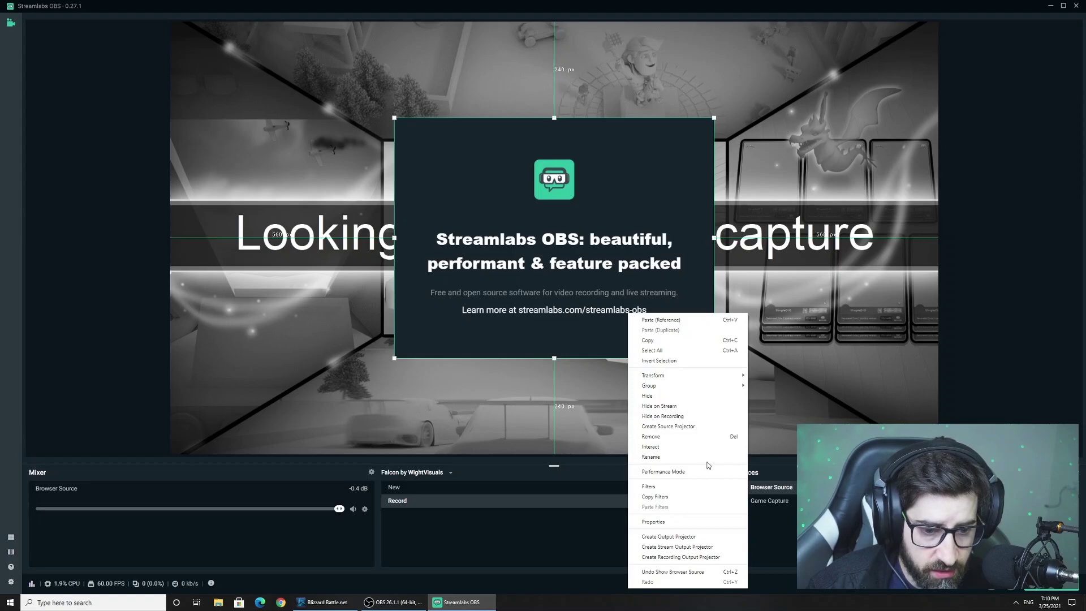
pyautogui.doubleClick(510, 284)
pyautogui.click(581, 340)
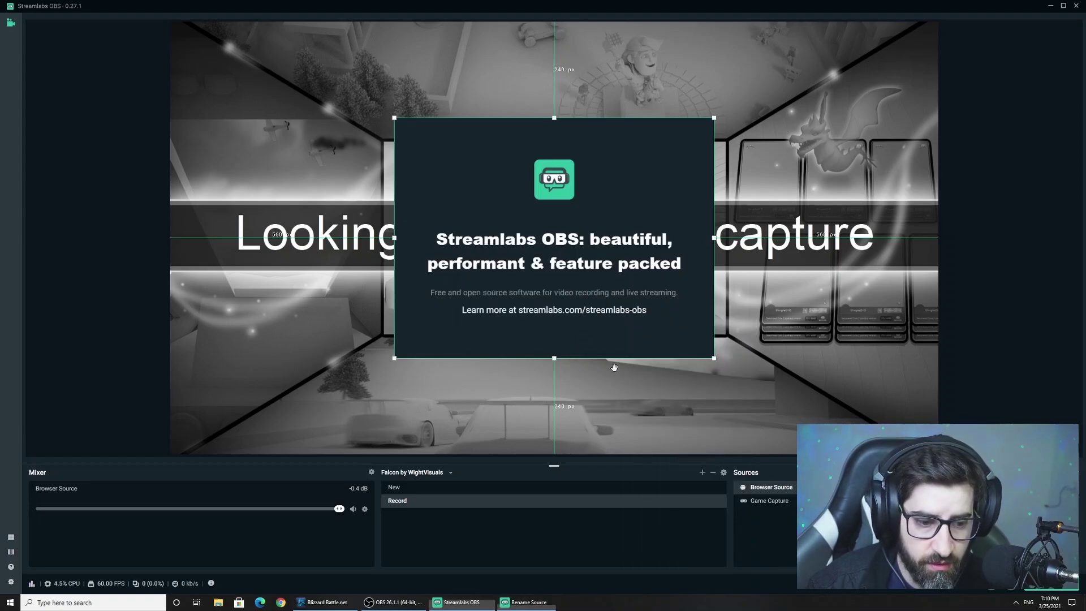
# Step: Turn on Performance Mode and disable it again to bring back the preview
pyautogui.rightClick(621, 321)
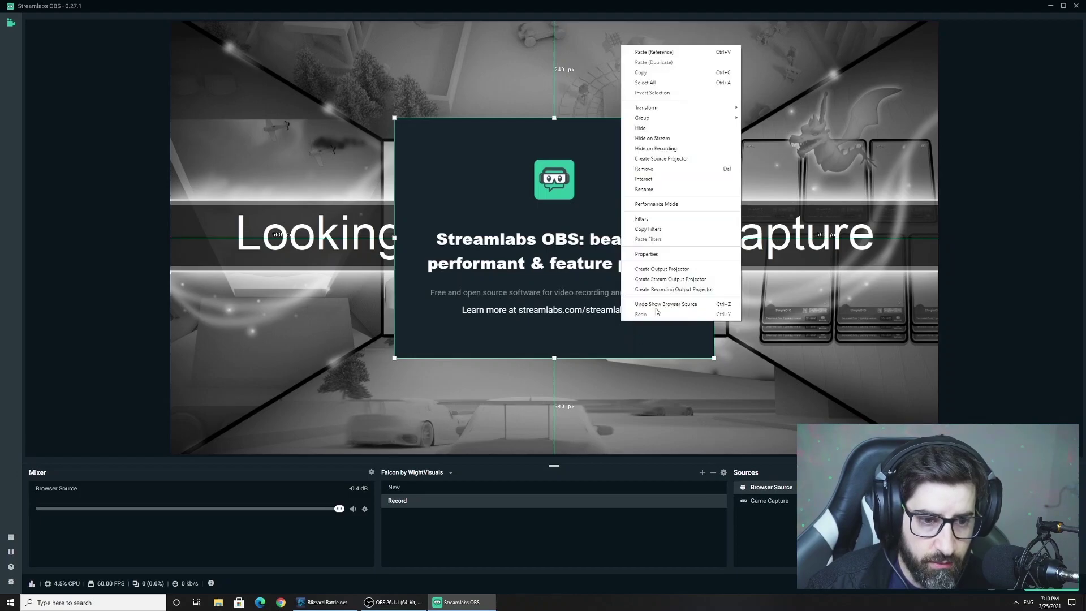
pyautogui.click(694, 205)
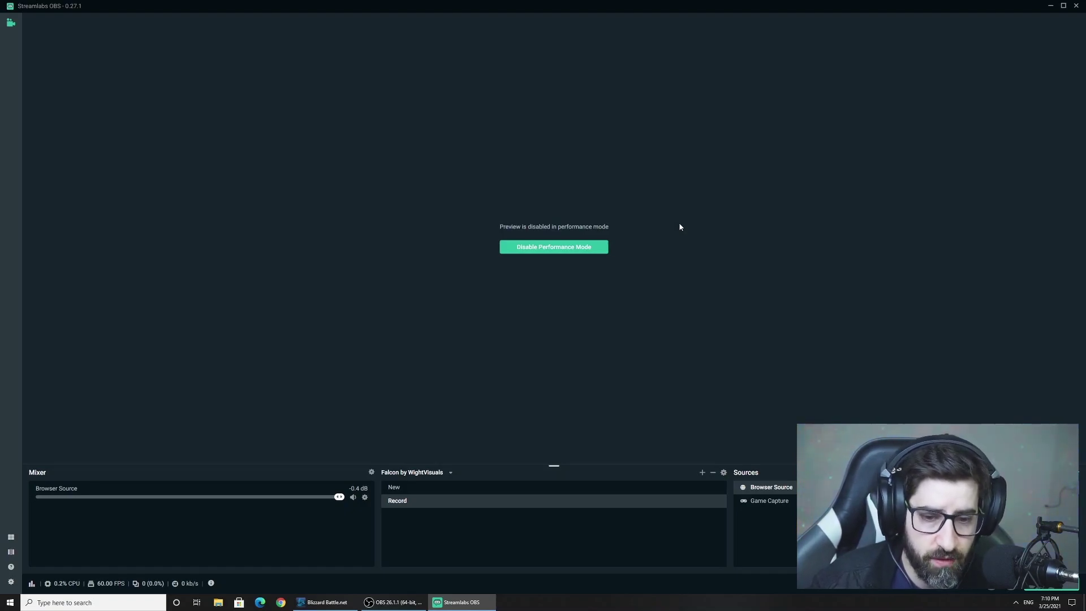
pyautogui.click(592, 249)
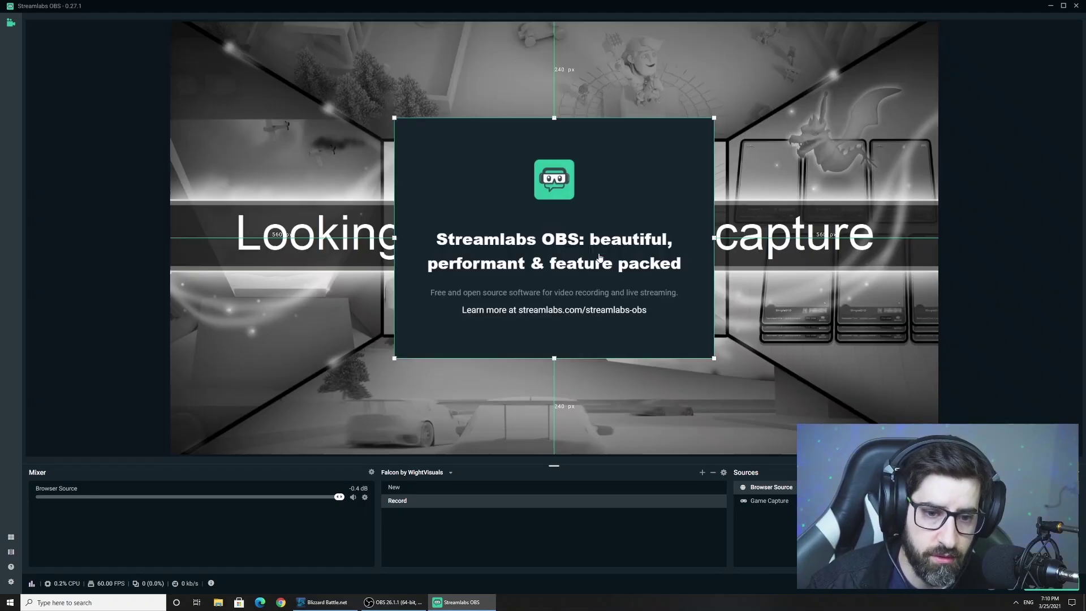
# Step: Open the Browser Source's properties to view its URL, size and audio options, and close them without changes
pyautogui.rightClick(615, 327)
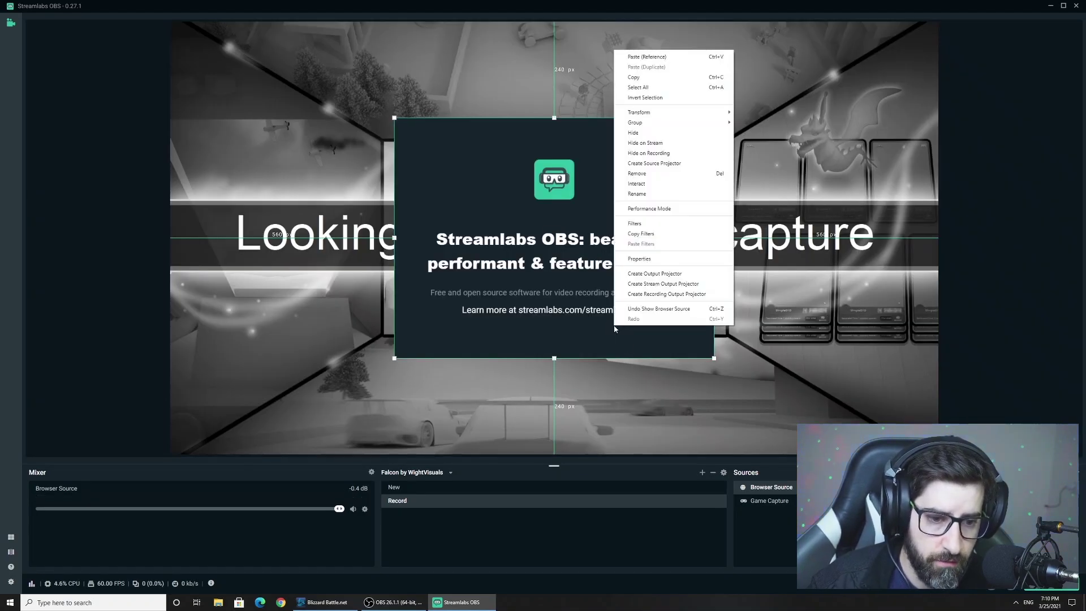
pyautogui.click(671, 259)
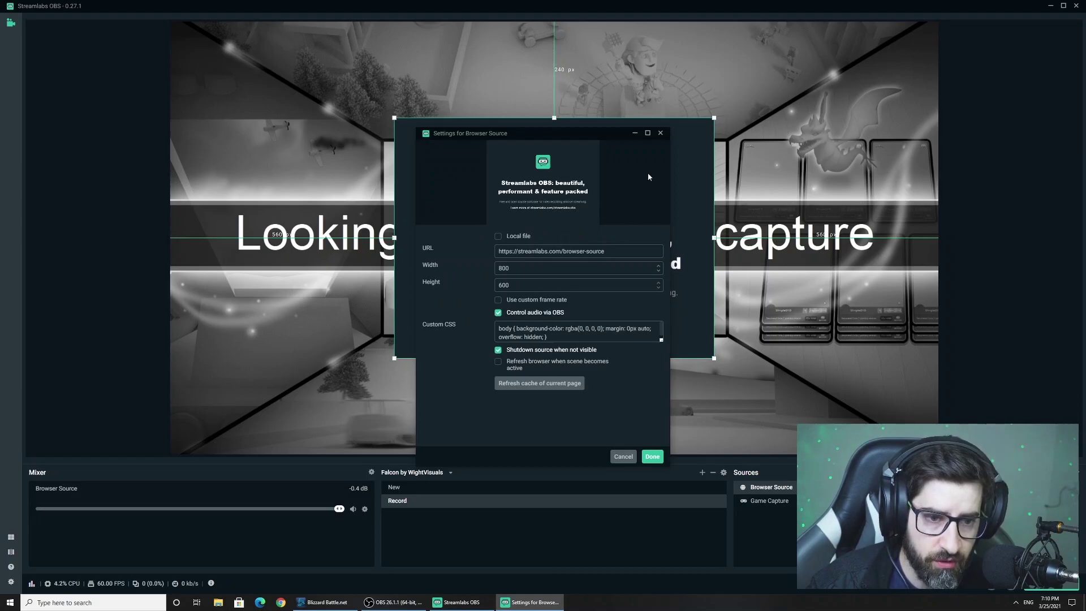
pyautogui.click(660, 133)
# Step: Create an output projector, move its window aside to the upper part of the preview, and close it
pyautogui.rightClick(611, 213)
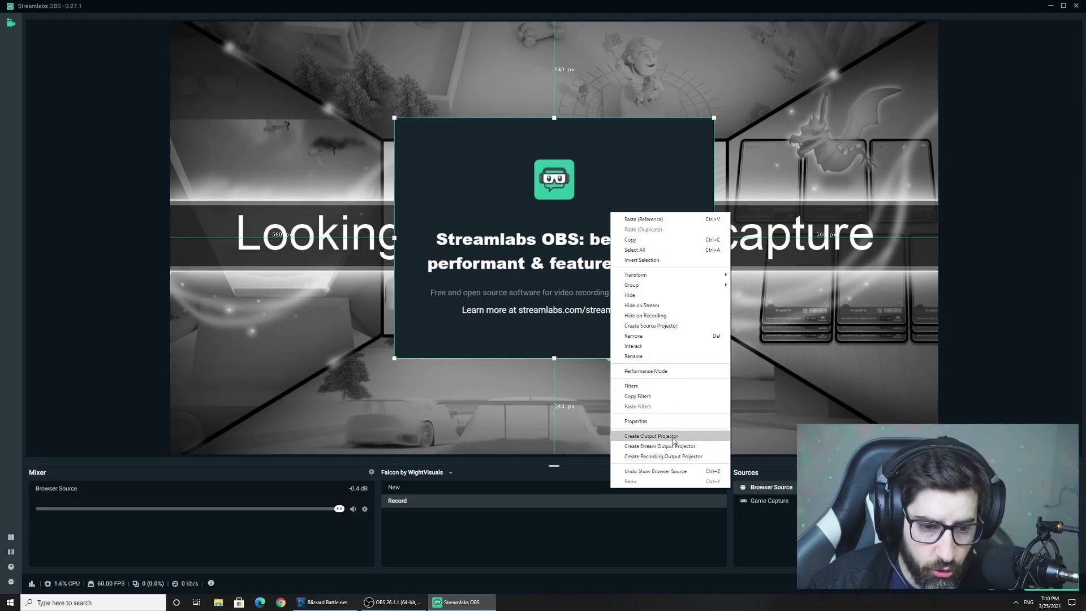
pyautogui.click(650, 436)
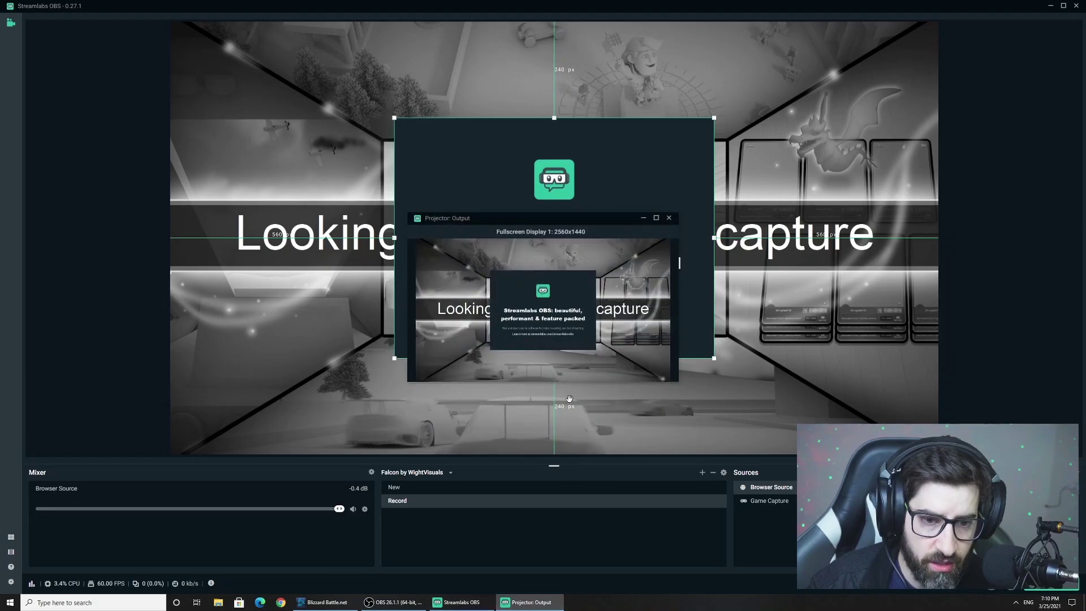
pyautogui.moveTo(548, 222); pyautogui.dragTo(774, 217)
pyautogui.moveTo(822, 157); pyautogui.dragTo(798, 116)
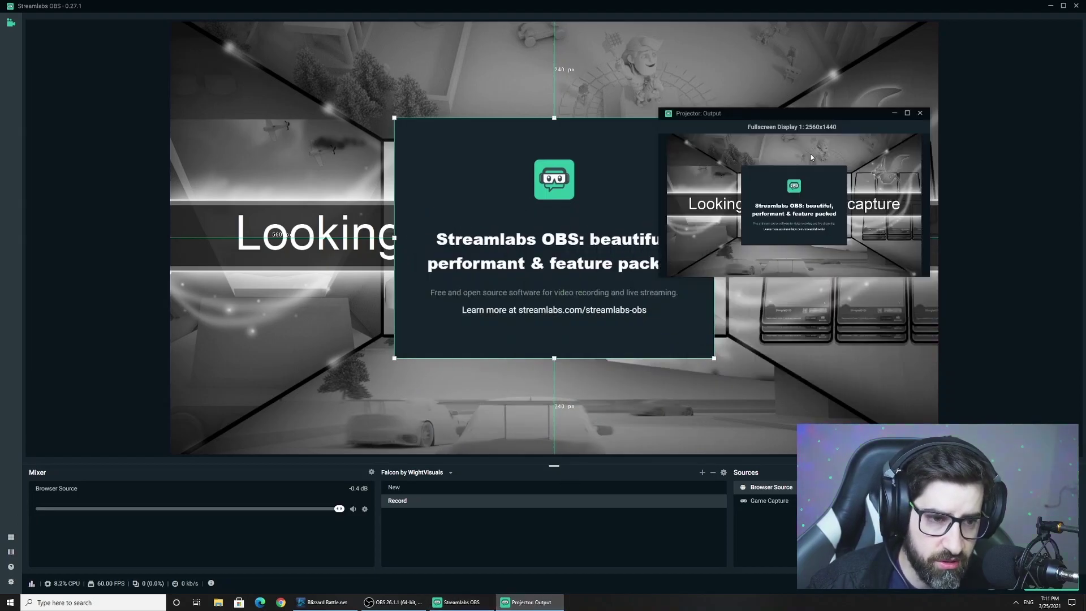
pyautogui.click(921, 114)
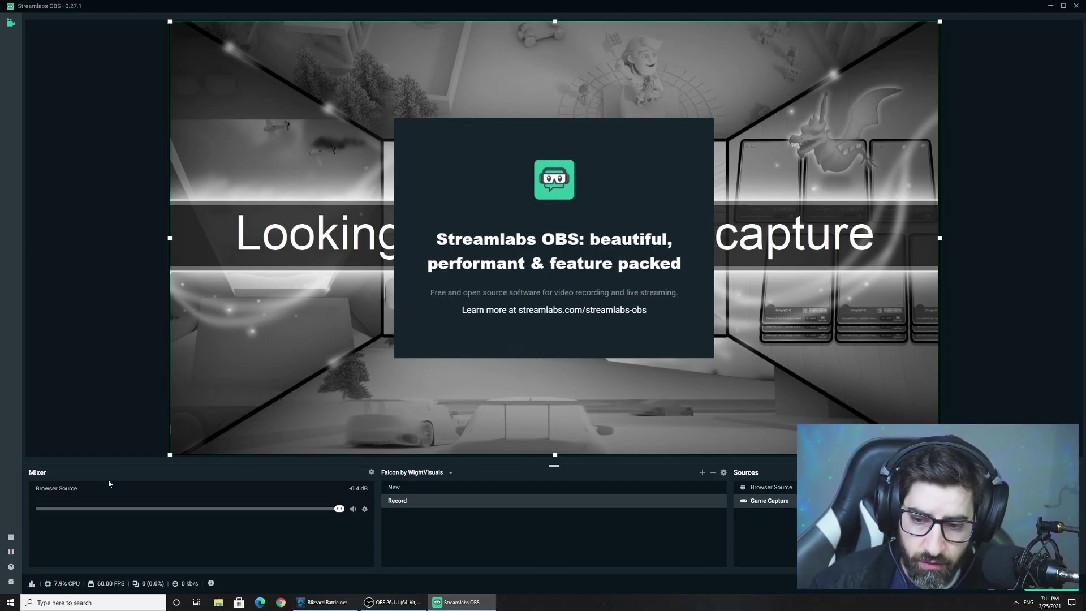
# Step: In Studio Mode, enlarge the New scene's Browser Source to leave about 259 px at the canvas's right edge and 115 px below
pyautogui.click(11, 553)
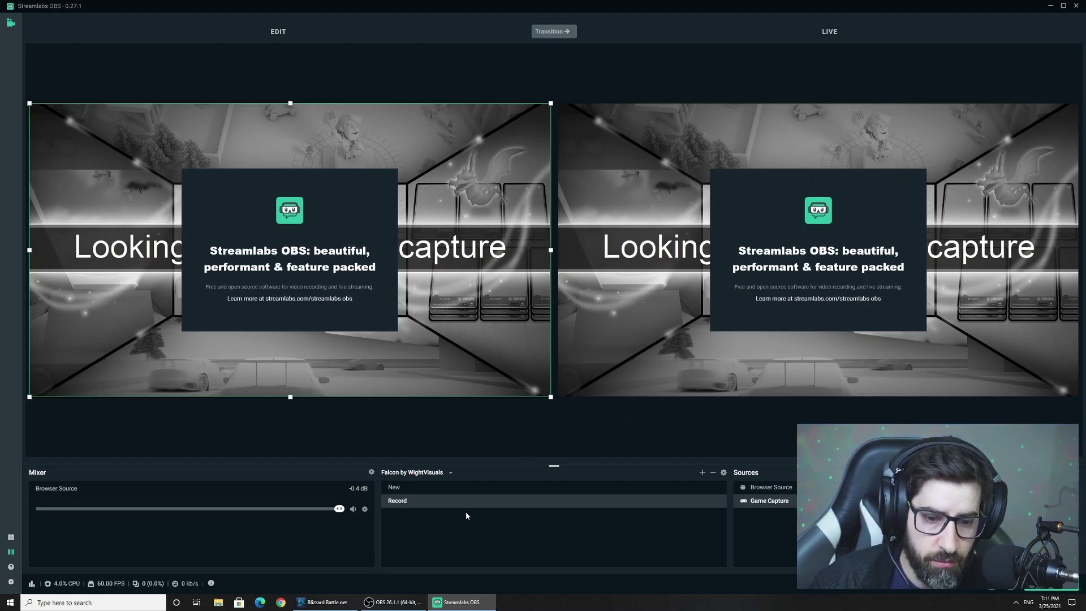
pyautogui.click(434, 487)
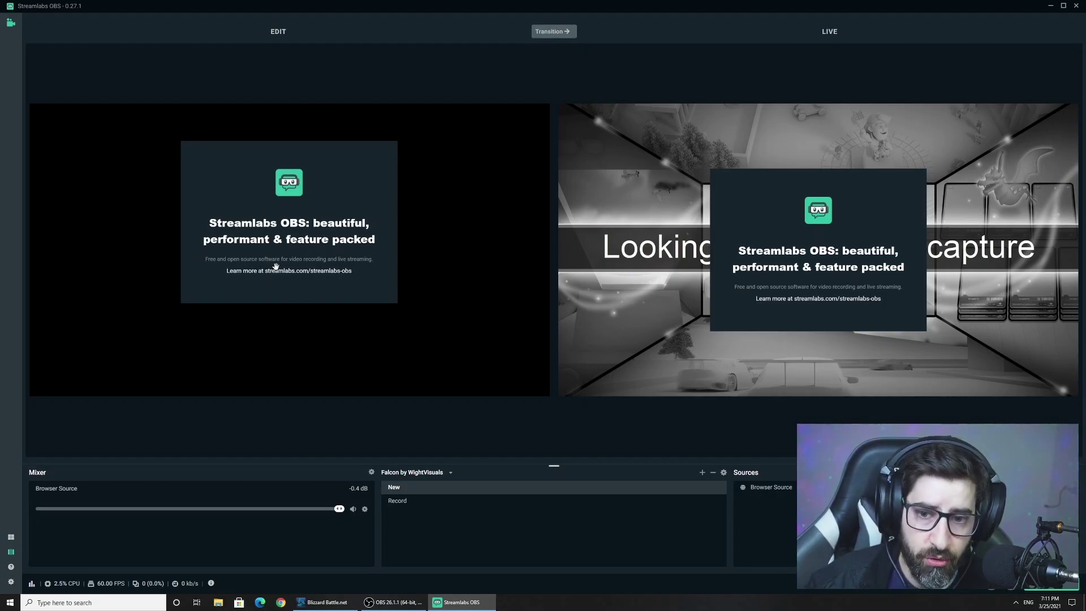
pyautogui.click(350, 269)
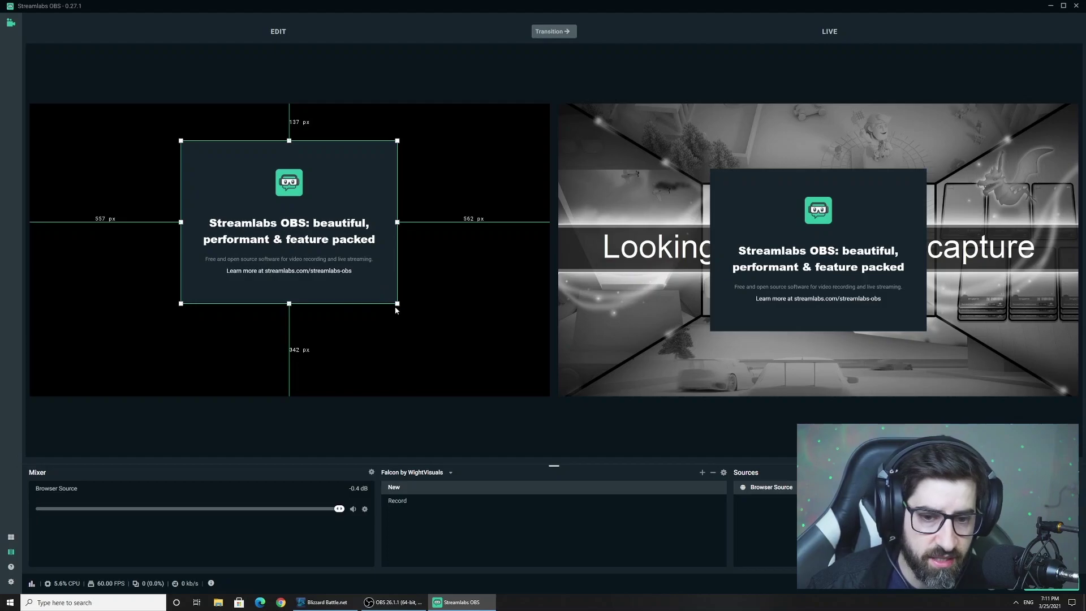
pyautogui.moveTo(397, 304); pyautogui.dragTo(480, 365)
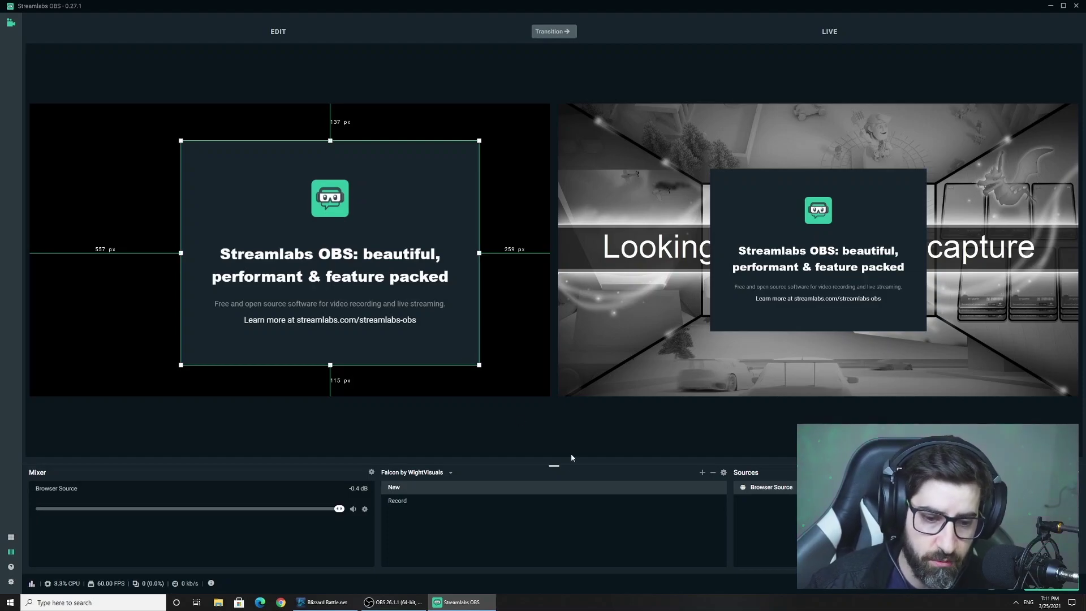
# Step: Turn off Studio Mode and switch to the Record scene
pyautogui.click(11, 551)
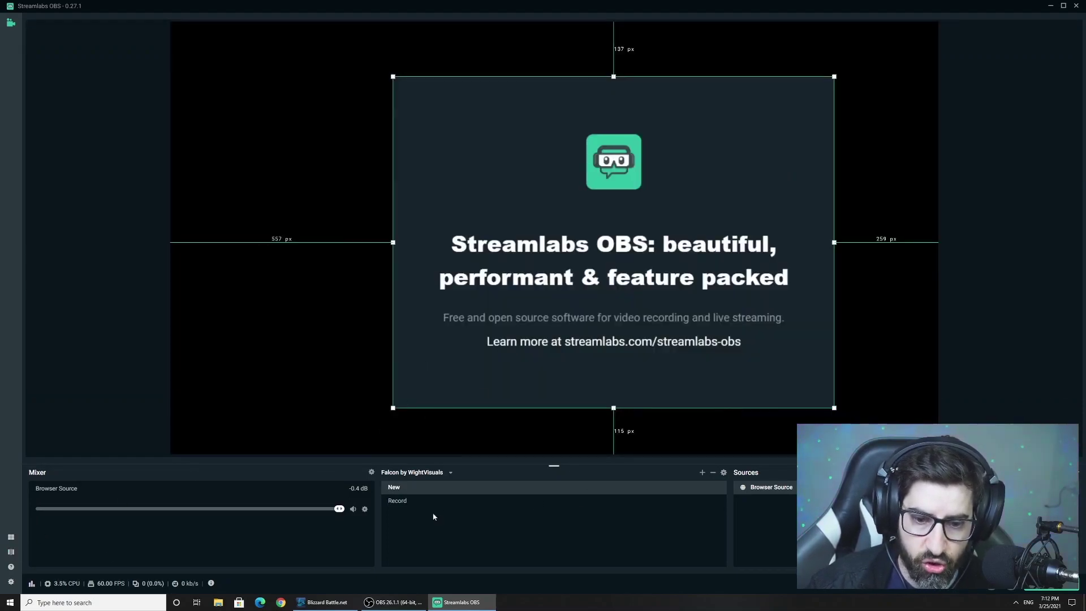
pyautogui.click(420, 503)
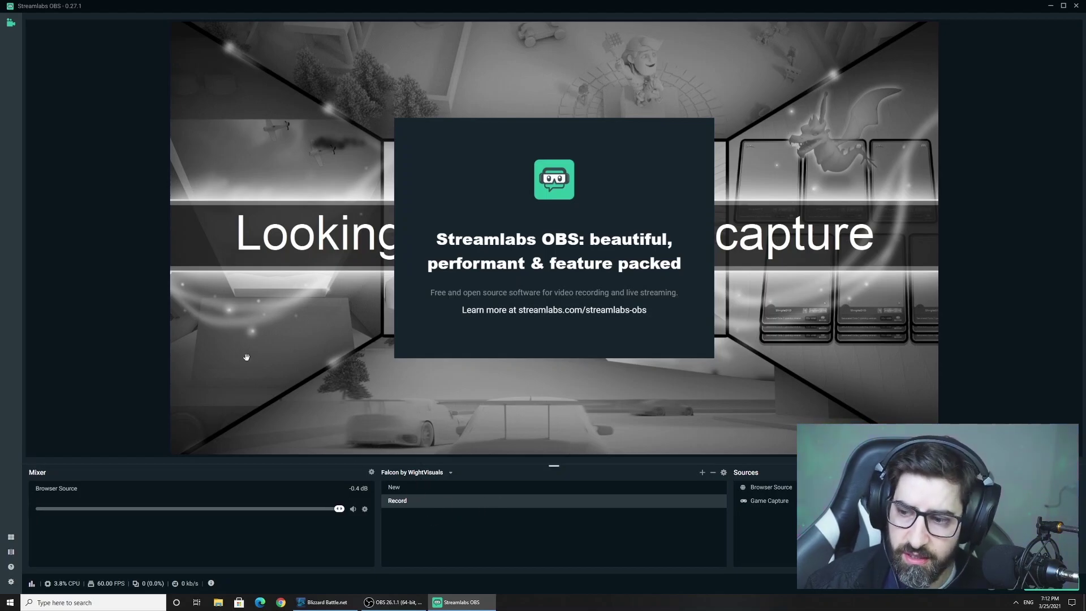
# Step: Open the application settings and review the General options for output and source alignment snapping
pyautogui.click(11, 581)
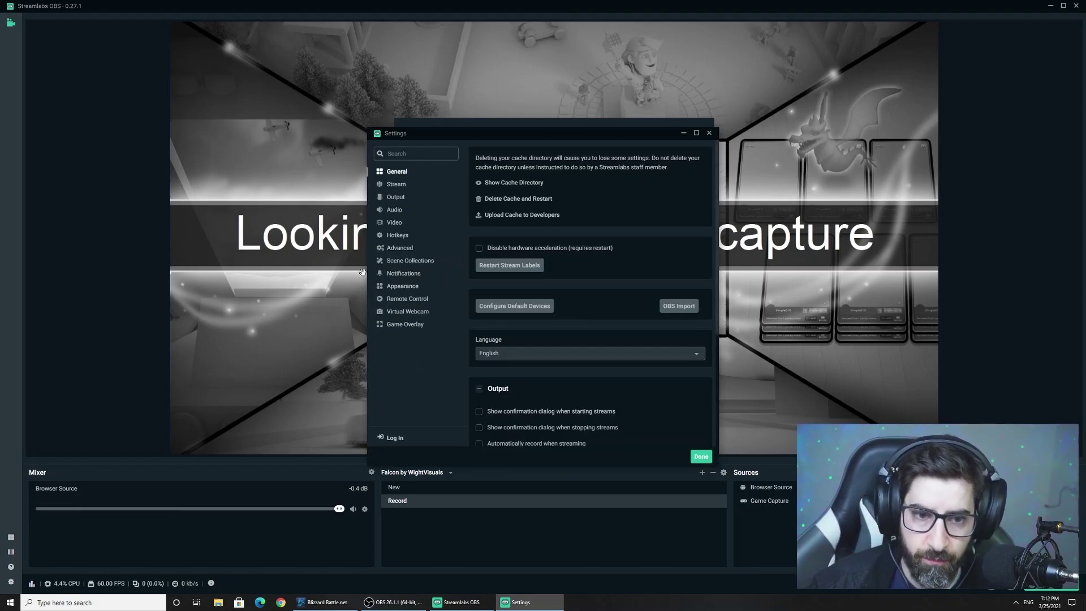
pyautogui.scroll(-5, 620, 209)
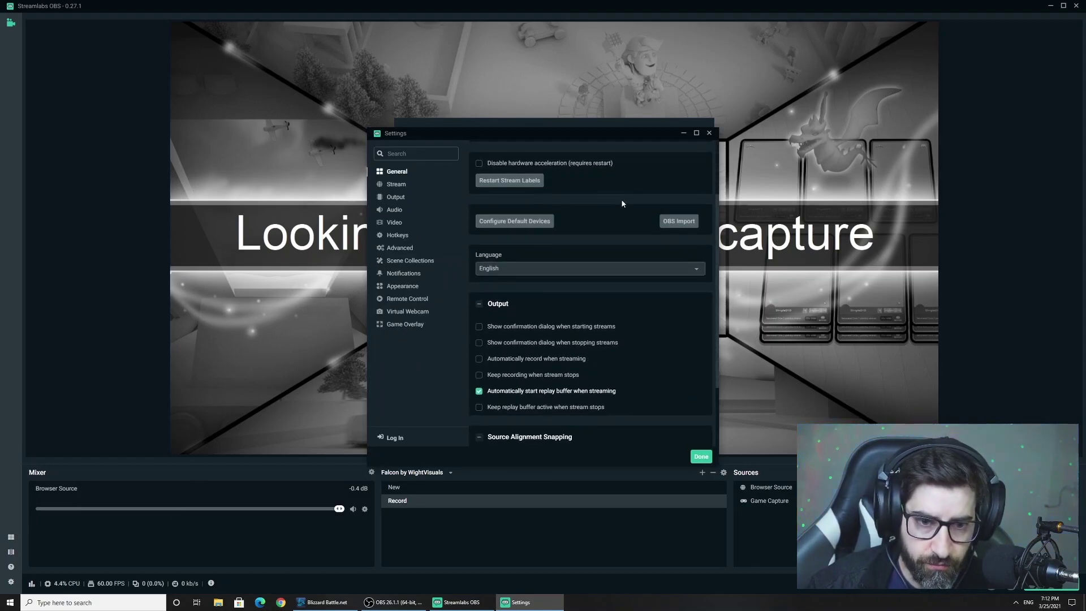
pyautogui.scroll(1, 614, 260)
pyautogui.scroll(-1, 611, 280)
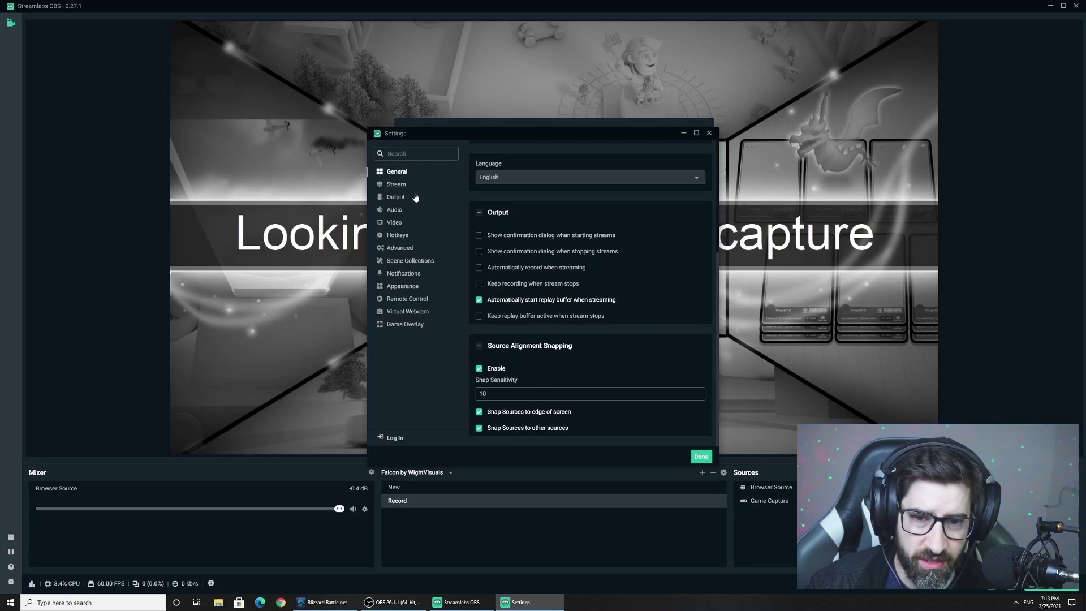
# Step: Examine the stream type and service choices in the Stream settings, keeping YouTube / YouTube Gaming as the service
pyautogui.click(395, 185)
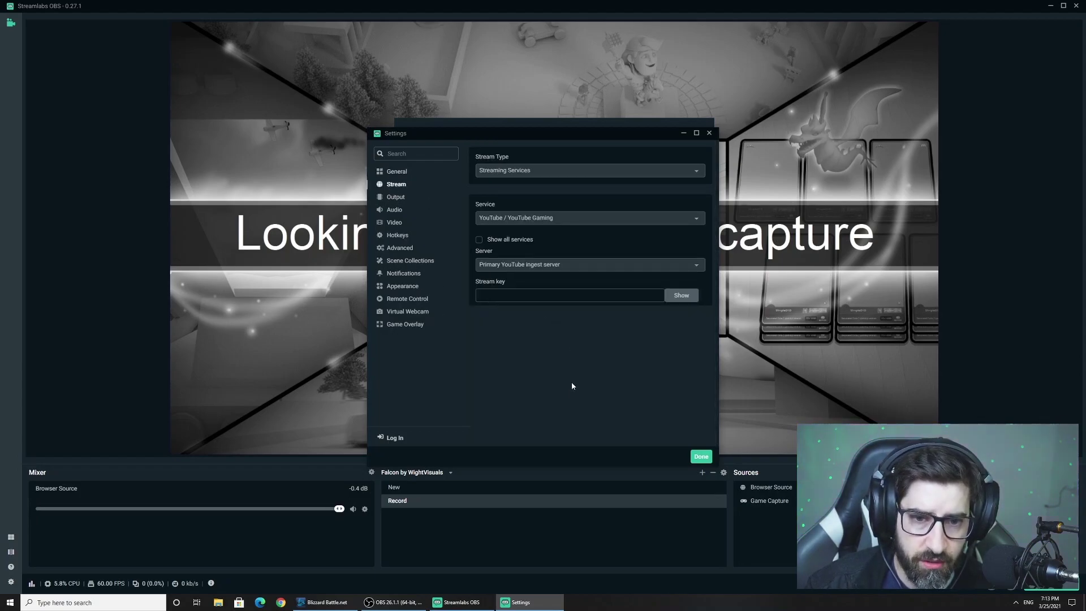
pyautogui.click(539, 171)
pyautogui.click(532, 218)
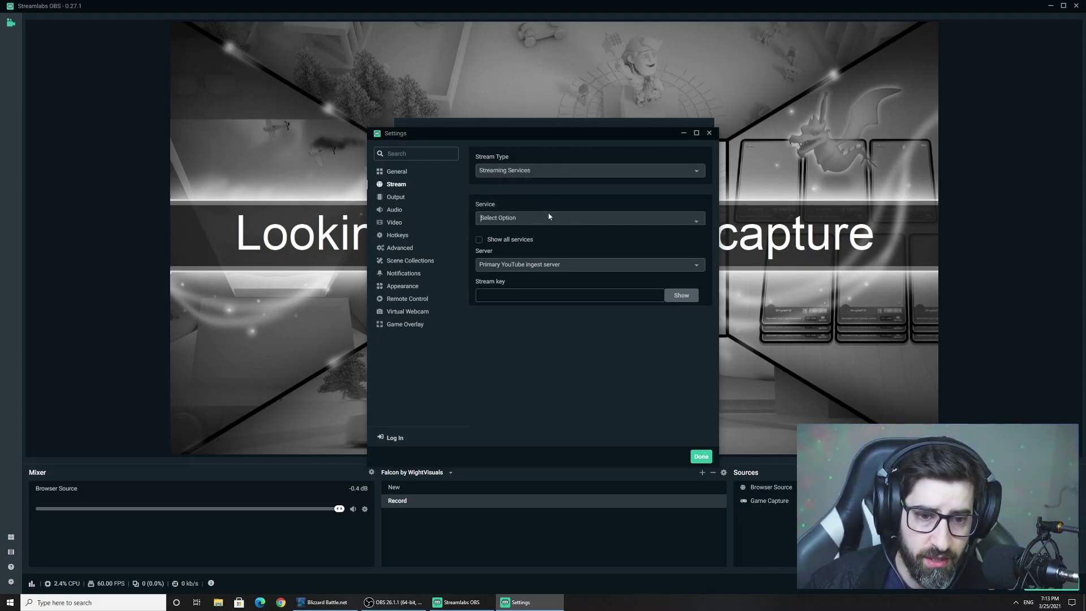
pyautogui.click(518, 249)
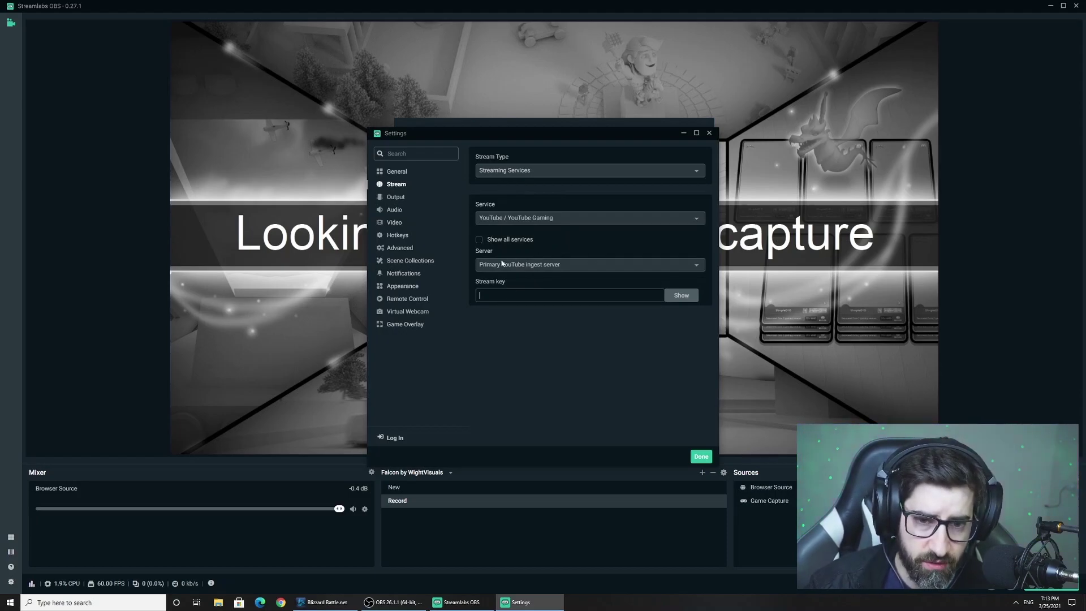
# Step: In the Output settings, switch the output mode to Simple and return it to Advanced
pyautogui.click(396, 198)
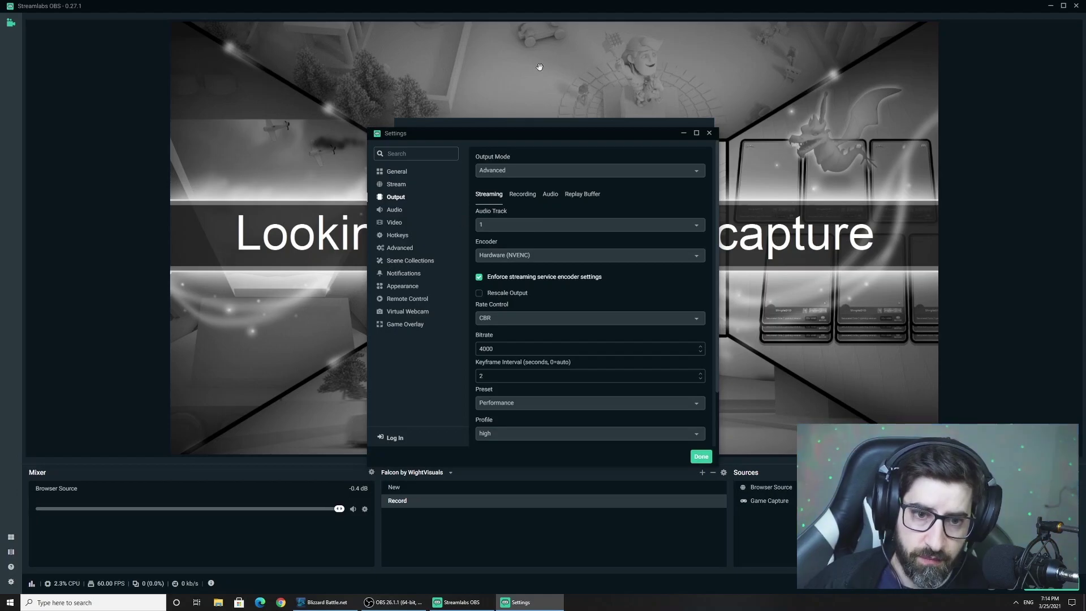
pyautogui.click(570, 170)
pyautogui.click(546, 184)
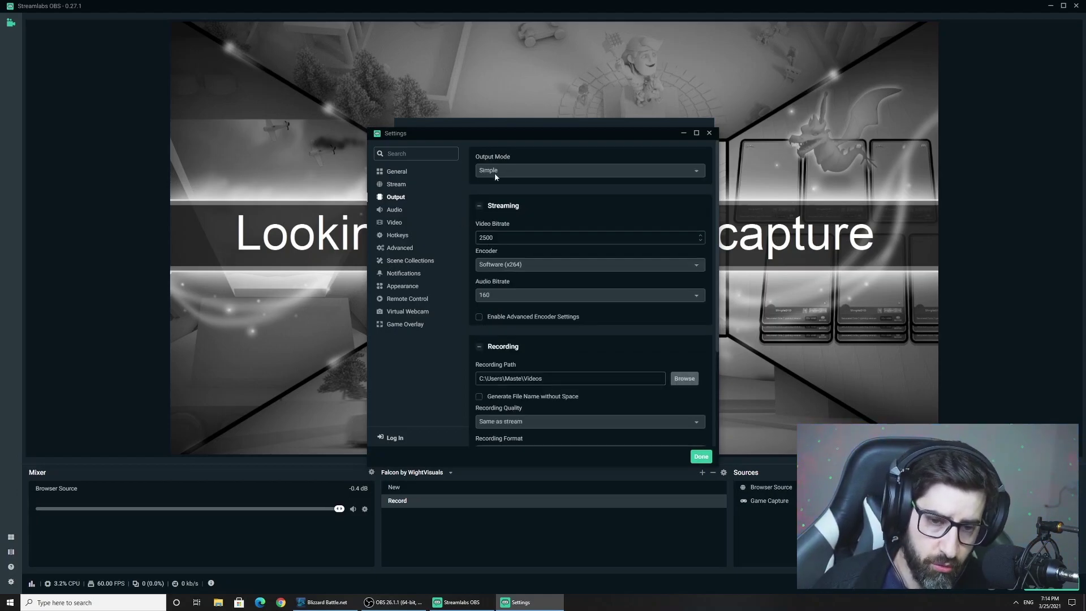
pyautogui.click(534, 173)
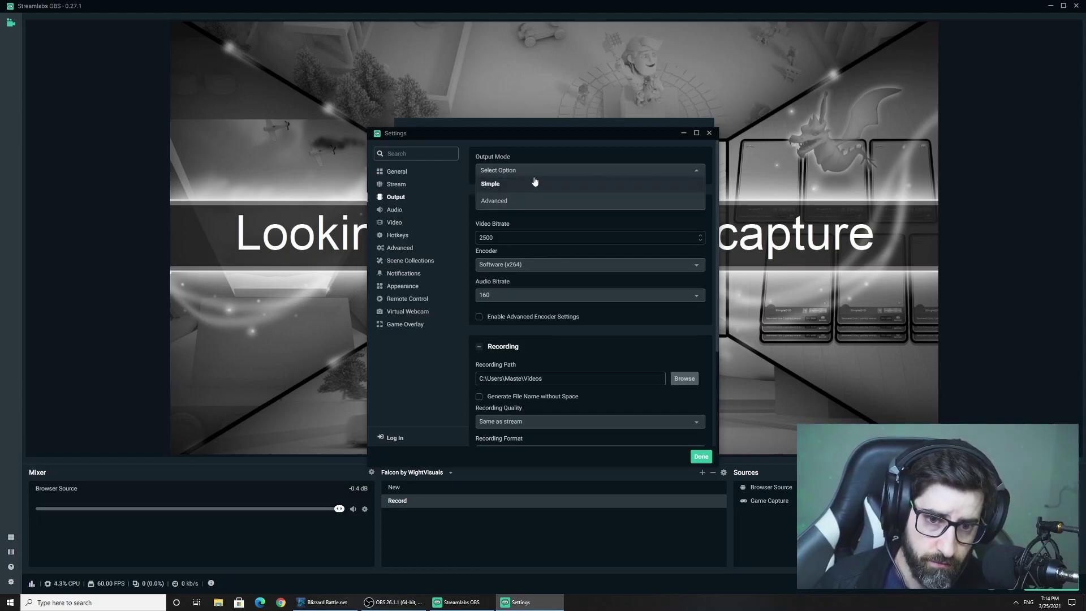
pyautogui.click(535, 201)
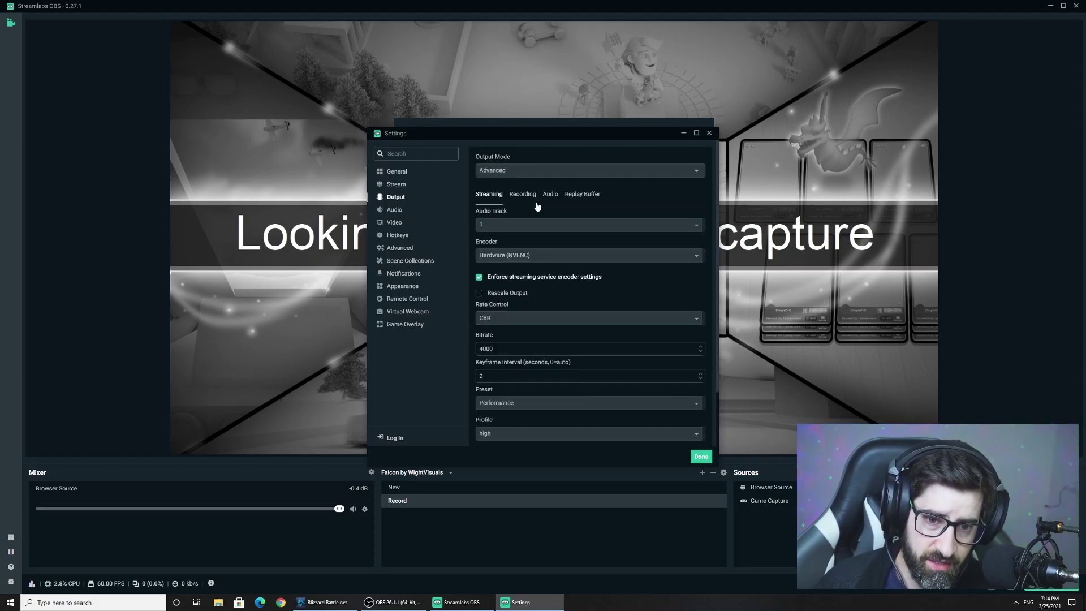
# Step: Review the audio track and encoder options for streaming, keeping track 1 and Hardware (NVENC)
pyautogui.click(502, 228)
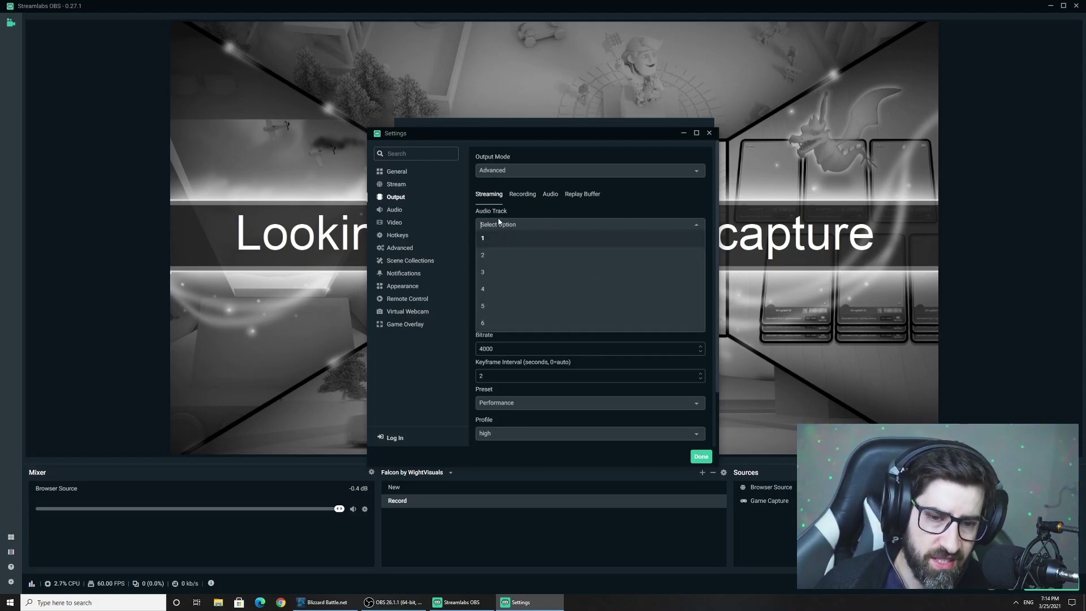
pyautogui.click(513, 209)
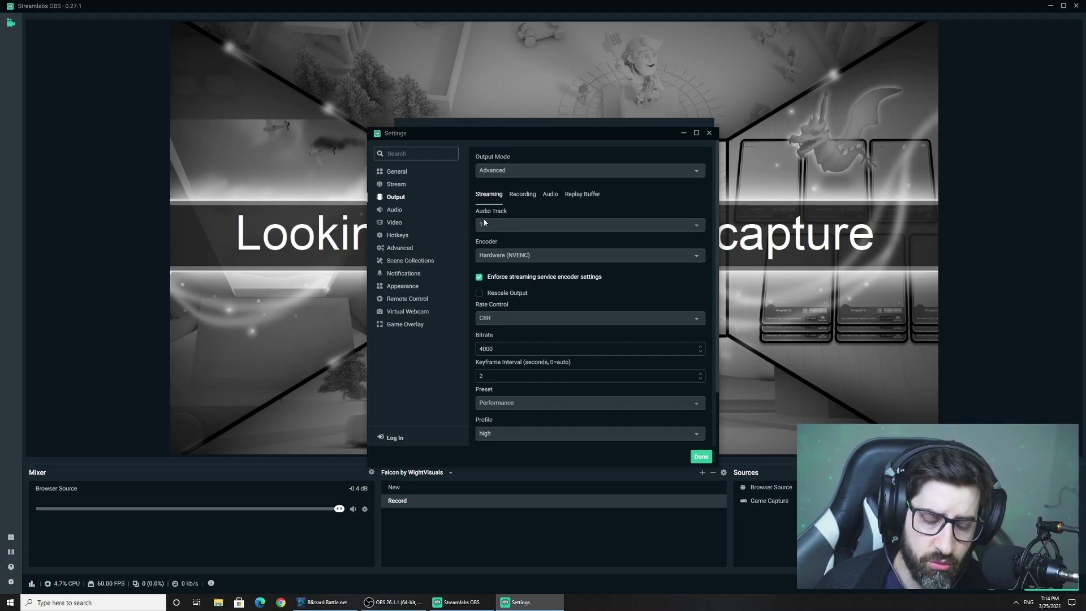
pyautogui.scroll(-1, 566, 246)
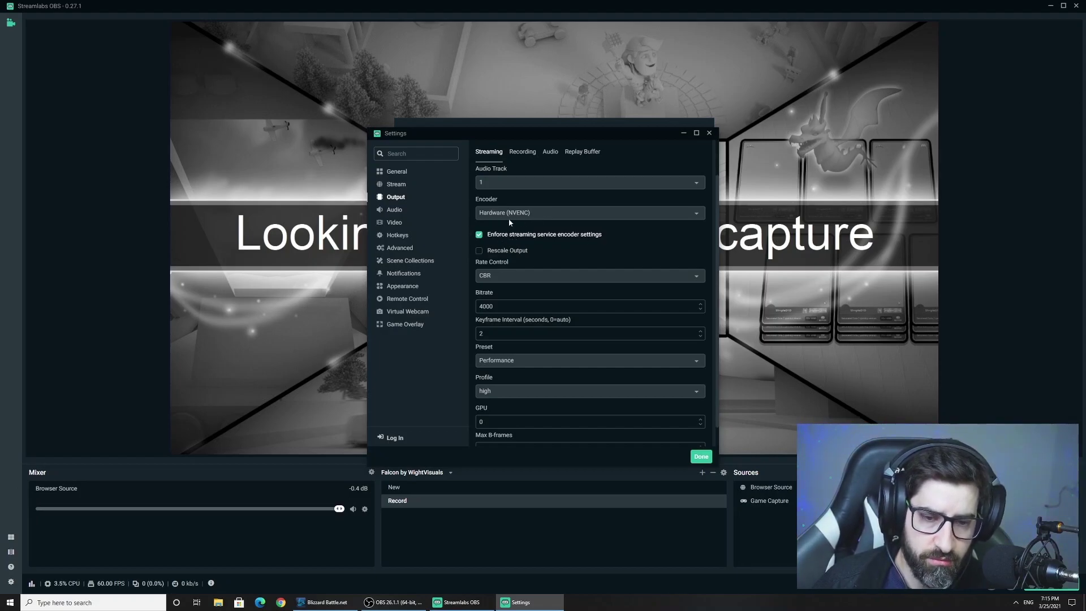
pyautogui.click(520, 218)
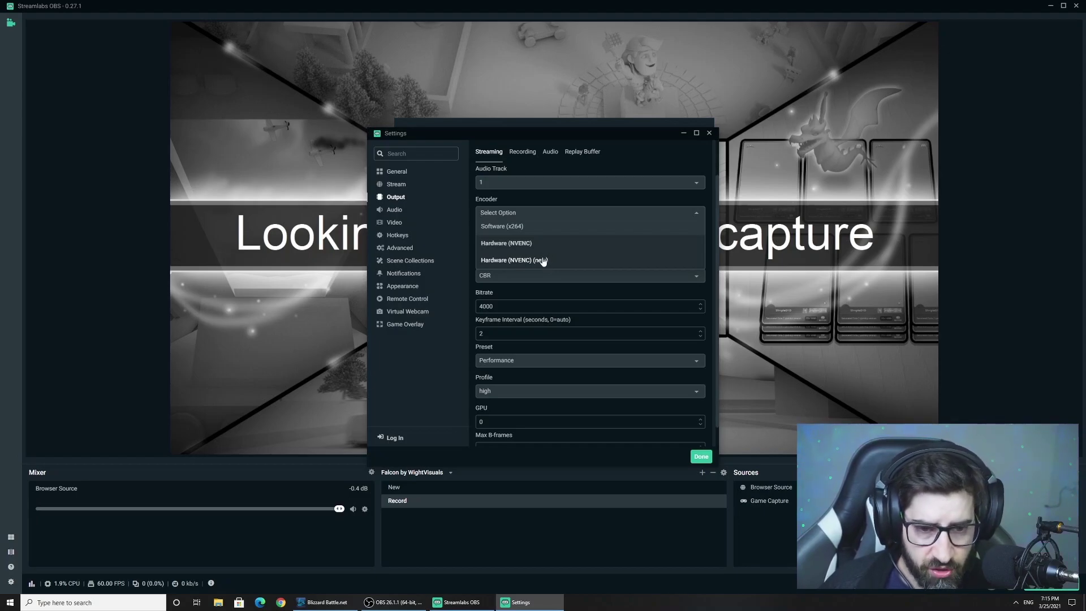
pyautogui.click(548, 296)
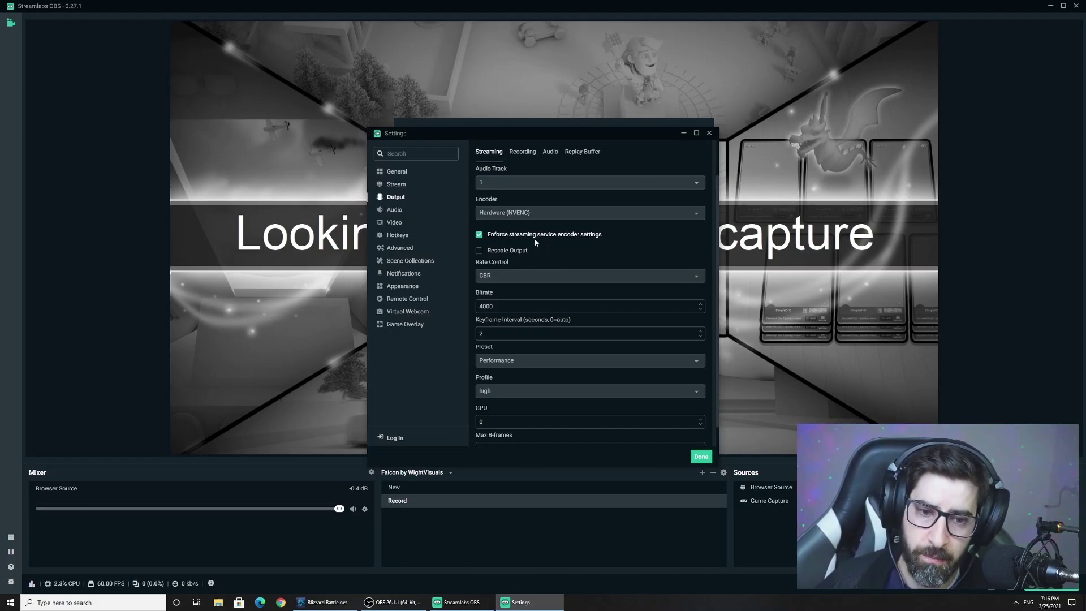
# Step: Enable Rescale Output for streaming, look through the available output resolutions, and disable rescaling again
pyautogui.click(479, 255)
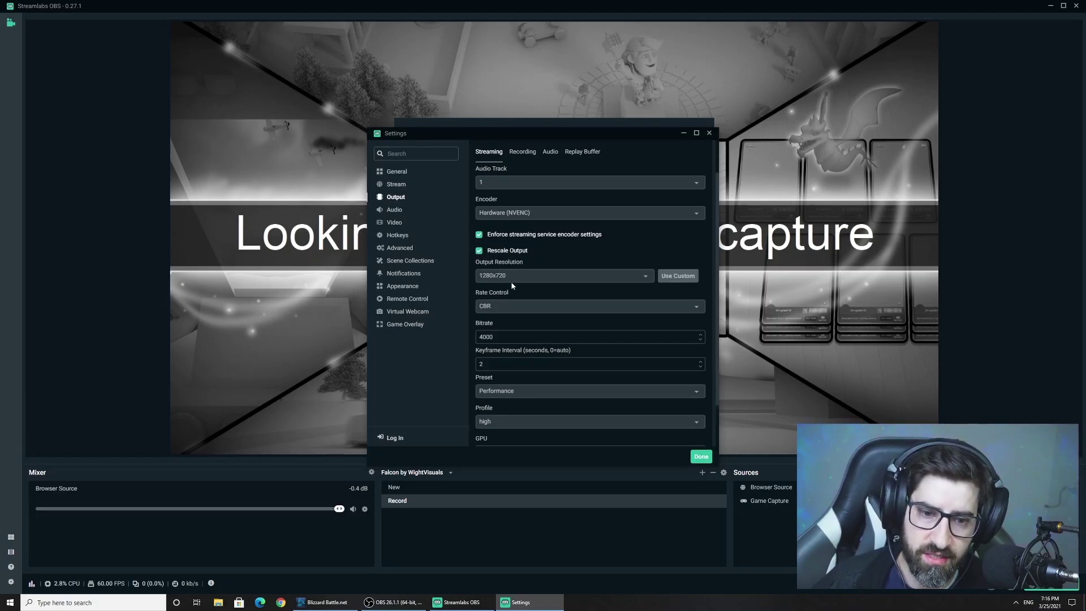
pyautogui.click(539, 279)
pyautogui.scroll(1, 605, 290)
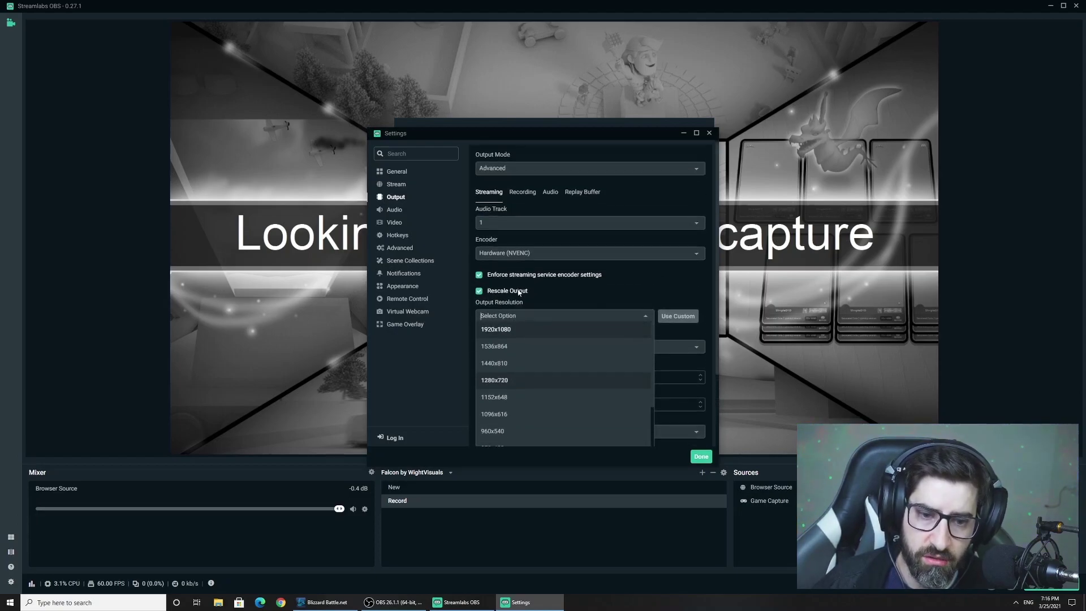
pyautogui.click(605, 291)
pyautogui.scroll(-1, 516, 314)
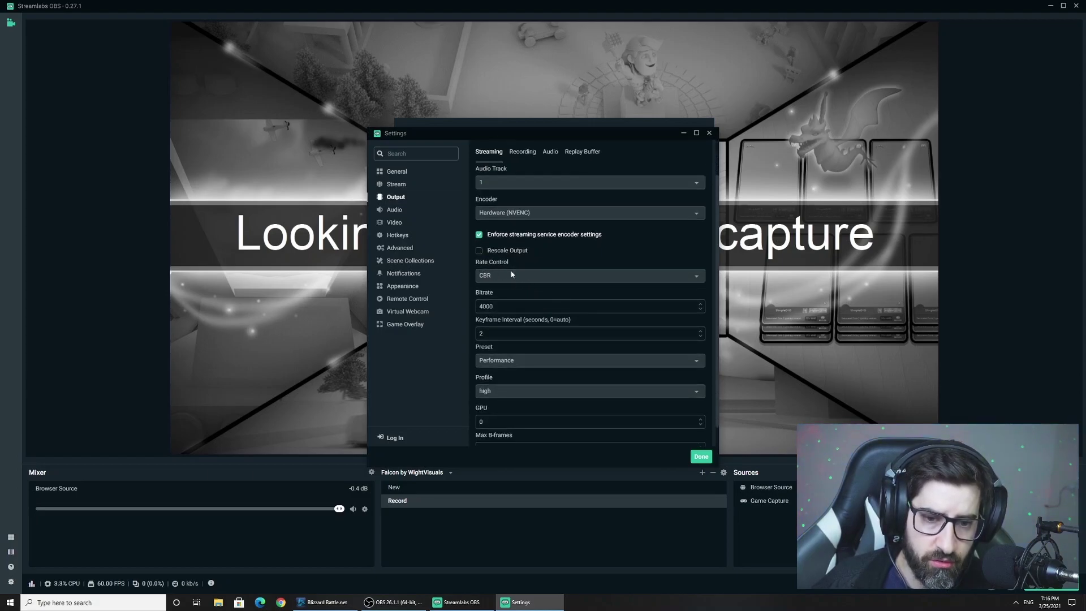
# Step: Review the rate control options while keeping CBR, and examine the streaming bitrate and keyframe interval fields
pyautogui.click(503, 282)
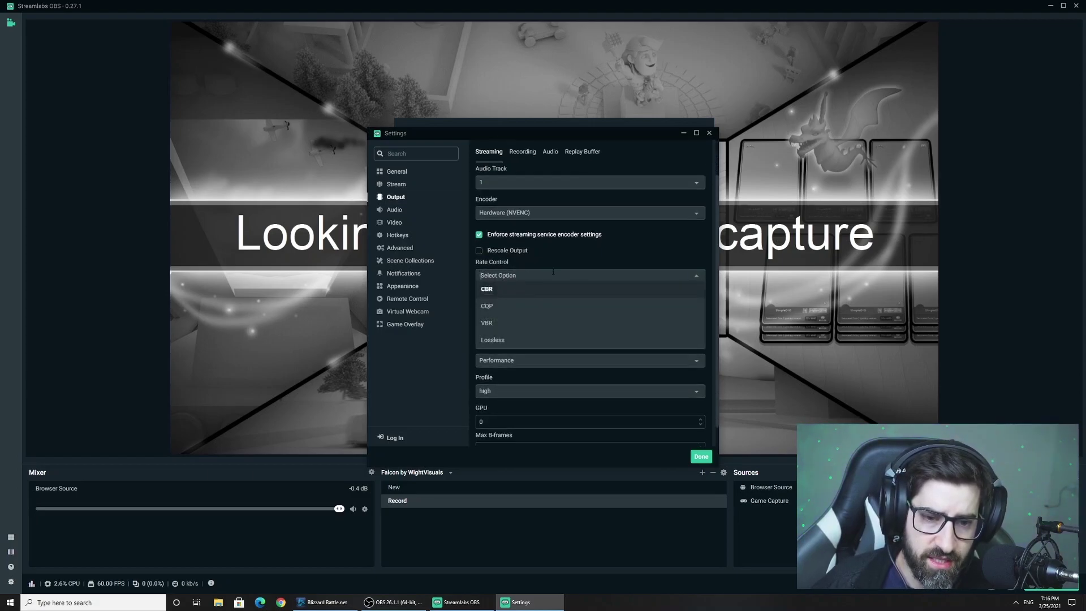
pyautogui.click(502, 290)
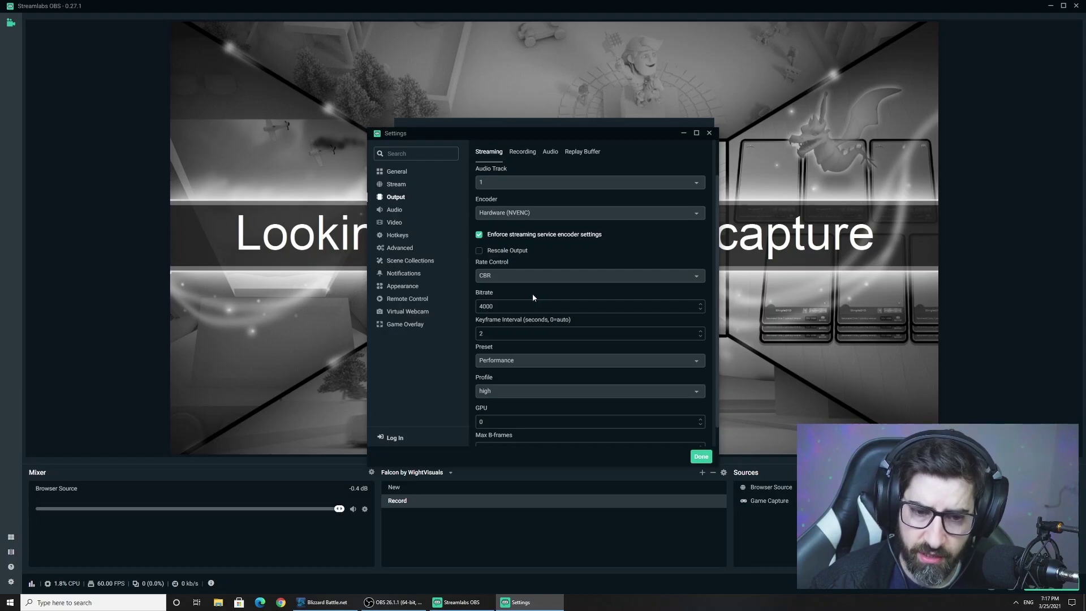
pyautogui.doubleClick(493, 306)
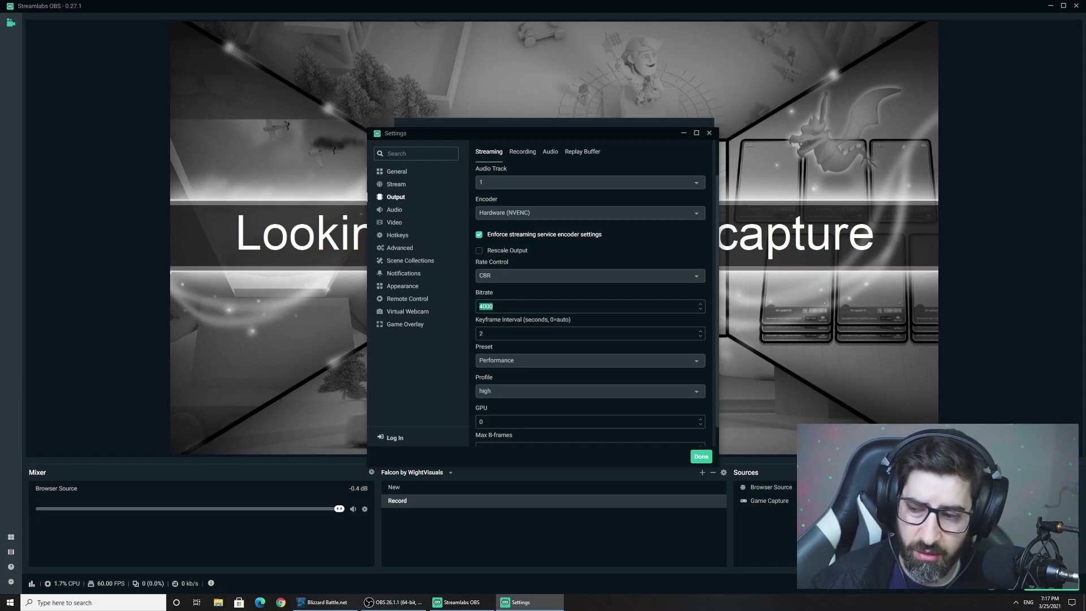
pyautogui.click(529, 294)
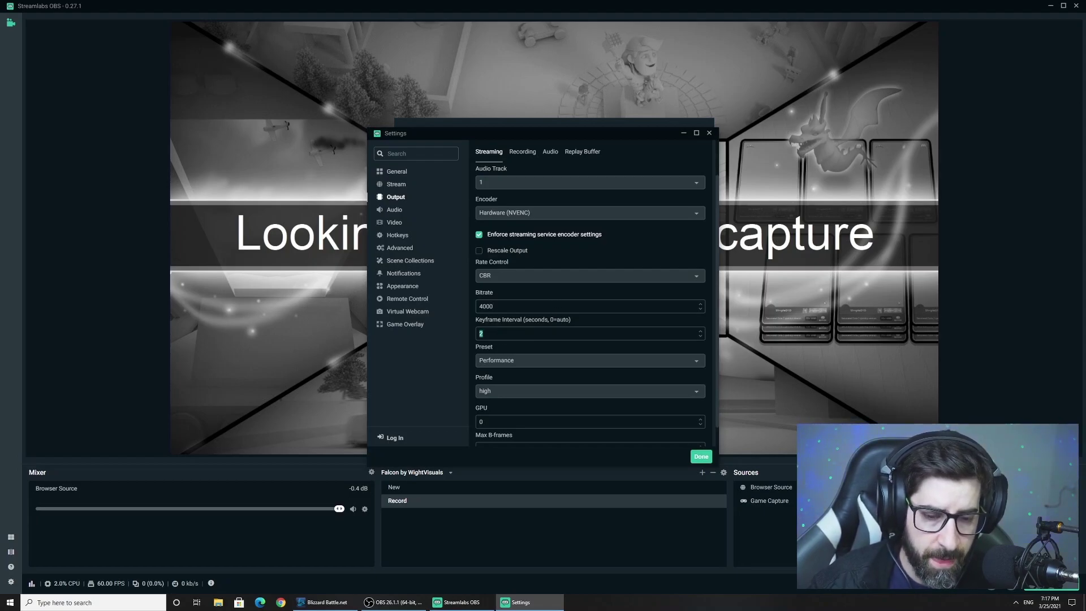
pyautogui.click(491, 332)
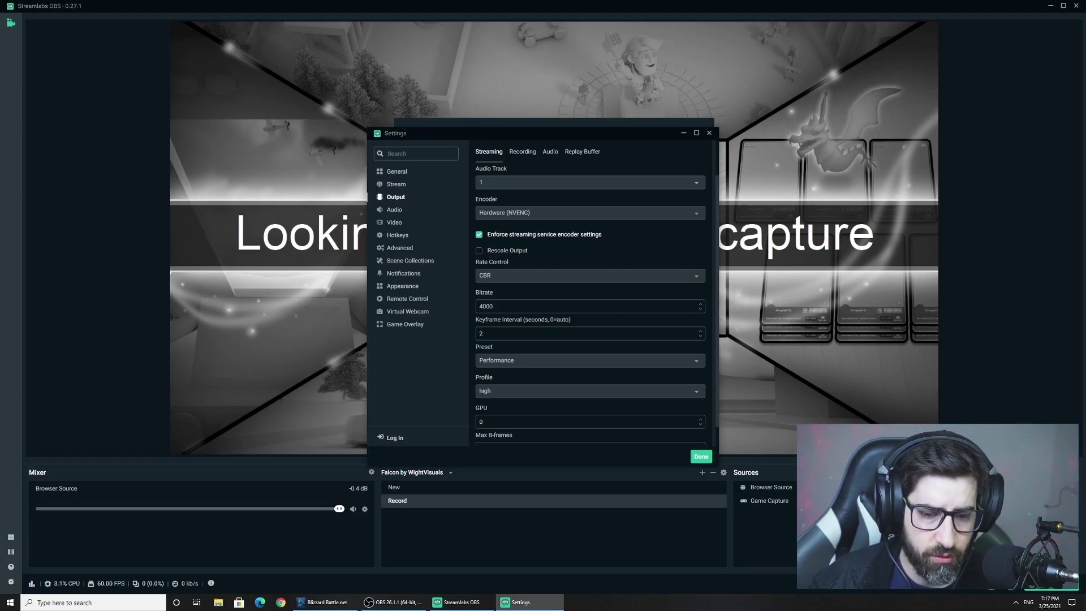
# Step: Look through the encoder preset options for streaming, keeping Performance, and examine the remaining streaming encoder fields
pyautogui.scroll(1, 531, 356)
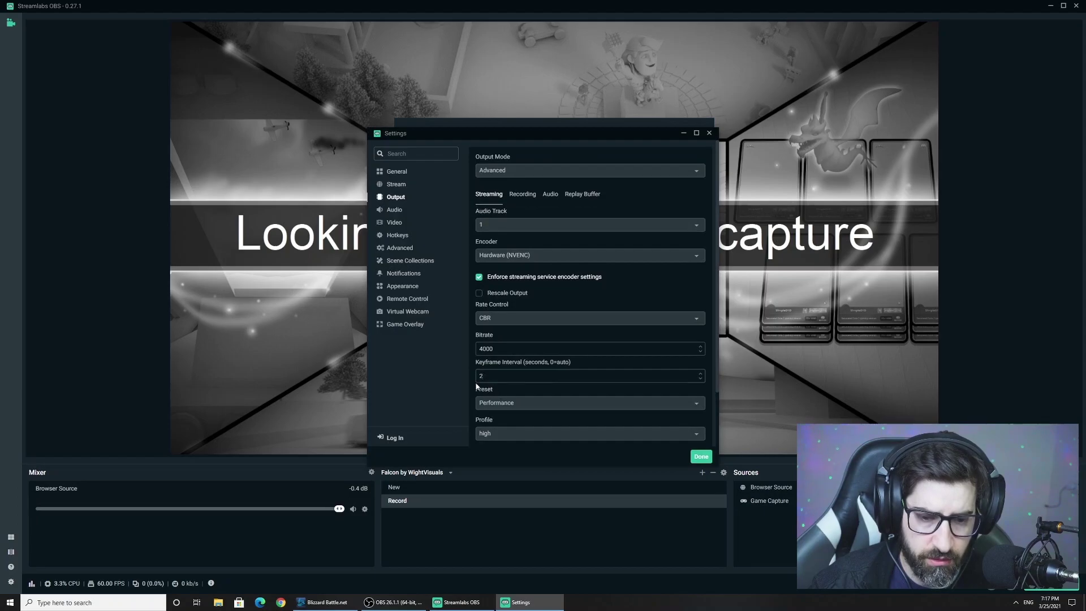
pyautogui.scroll(-2, 507, 387)
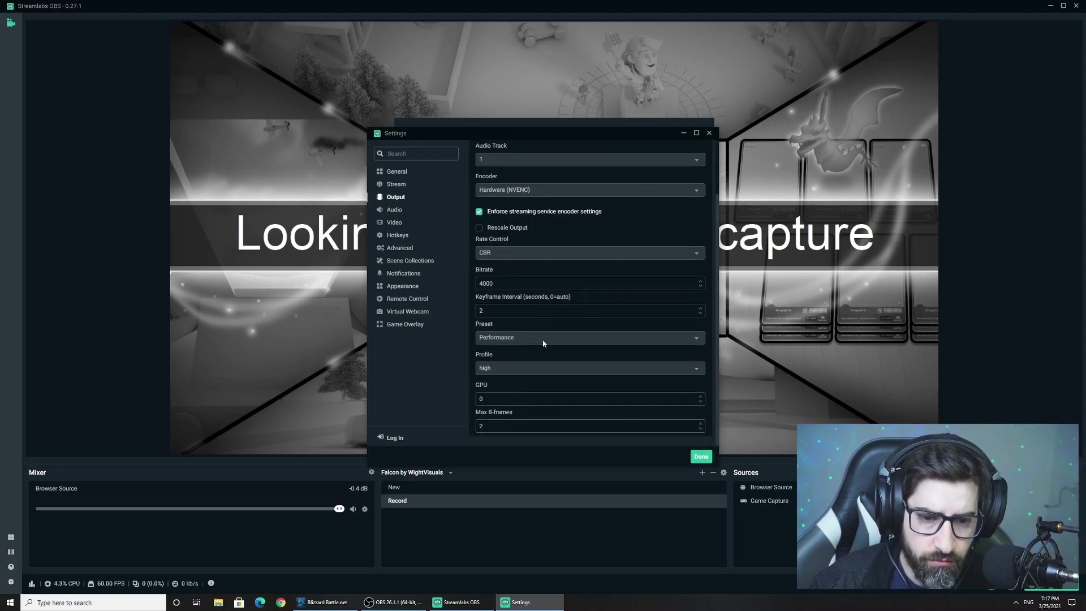
pyautogui.click(545, 338)
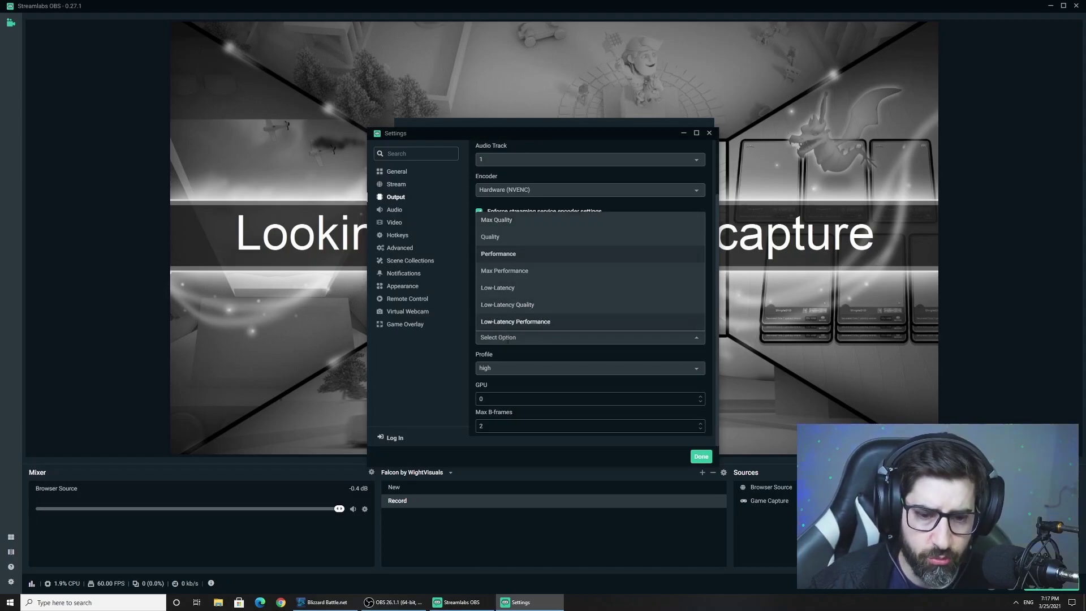
pyautogui.click(505, 358)
pyautogui.click(520, 342)
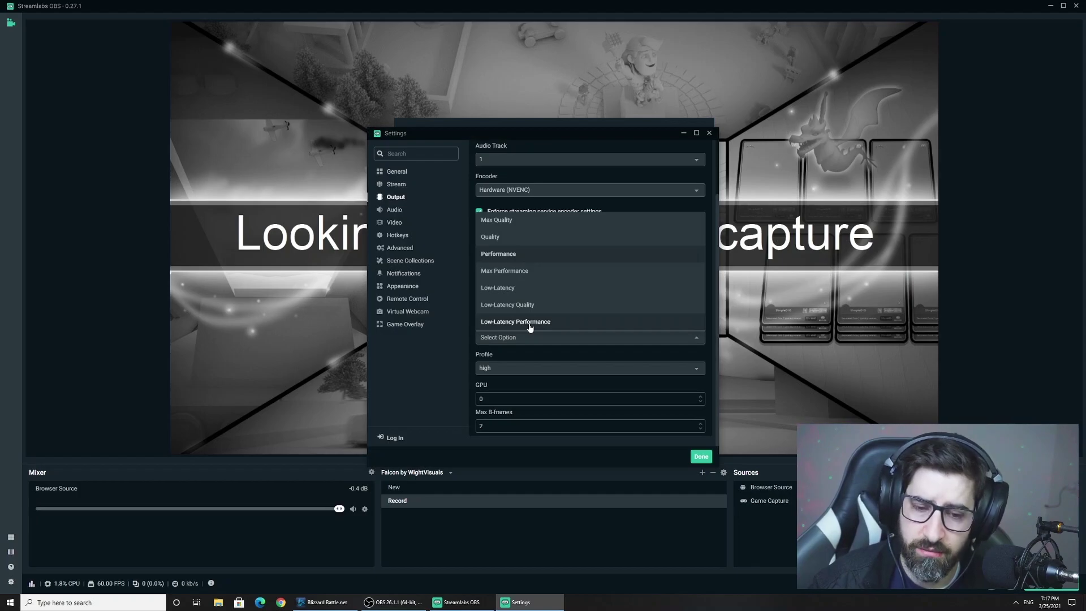
pyautogui.click(515, 352)
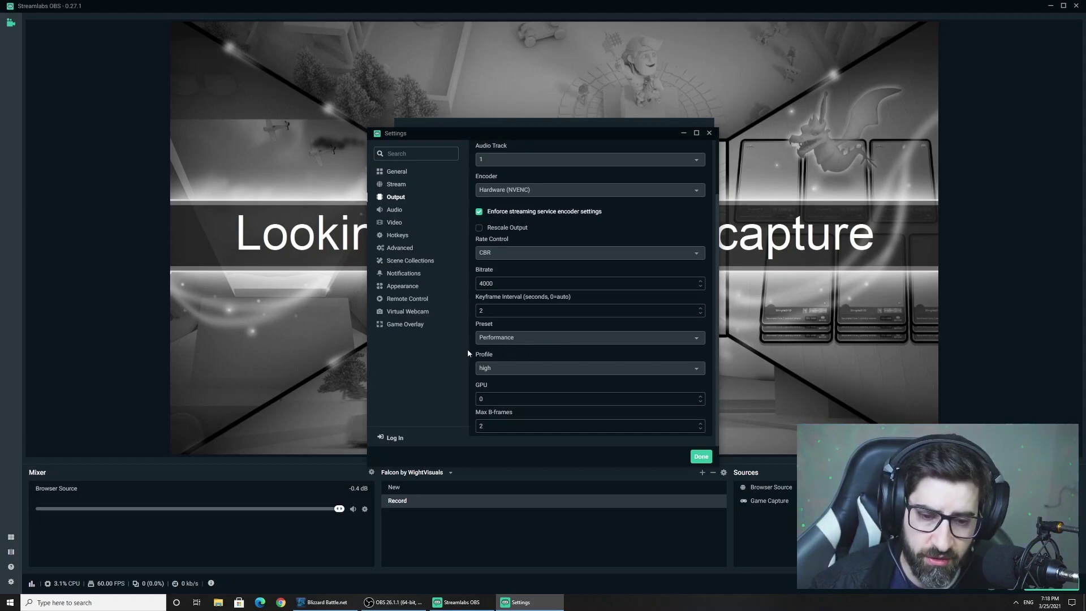
pyautogui.click(504, 362)
pyautogui.click(466, 365)
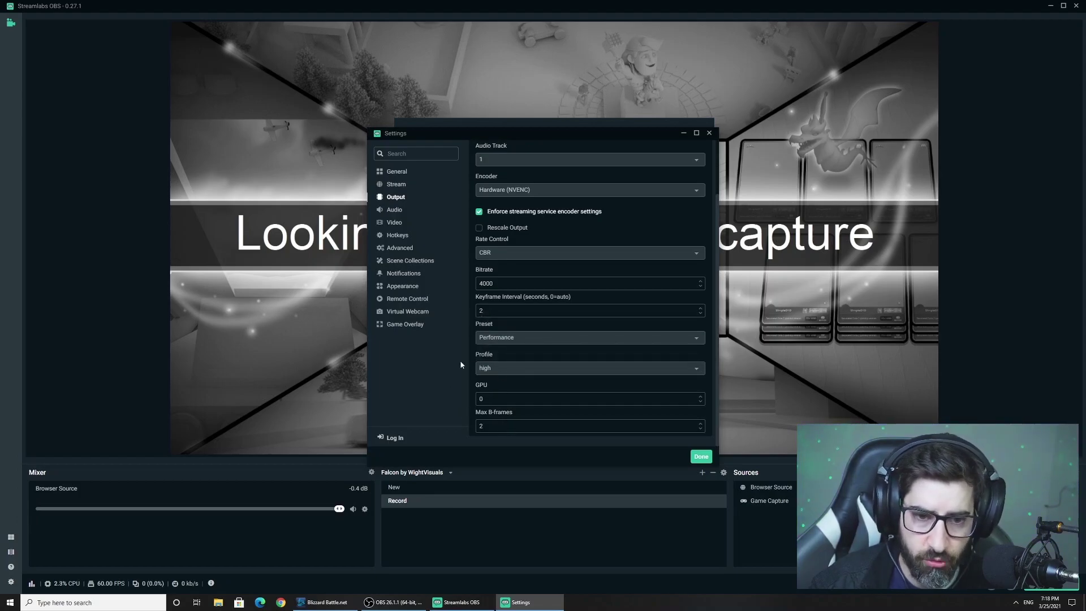
pyautogui.scroll(2, 509, 283)
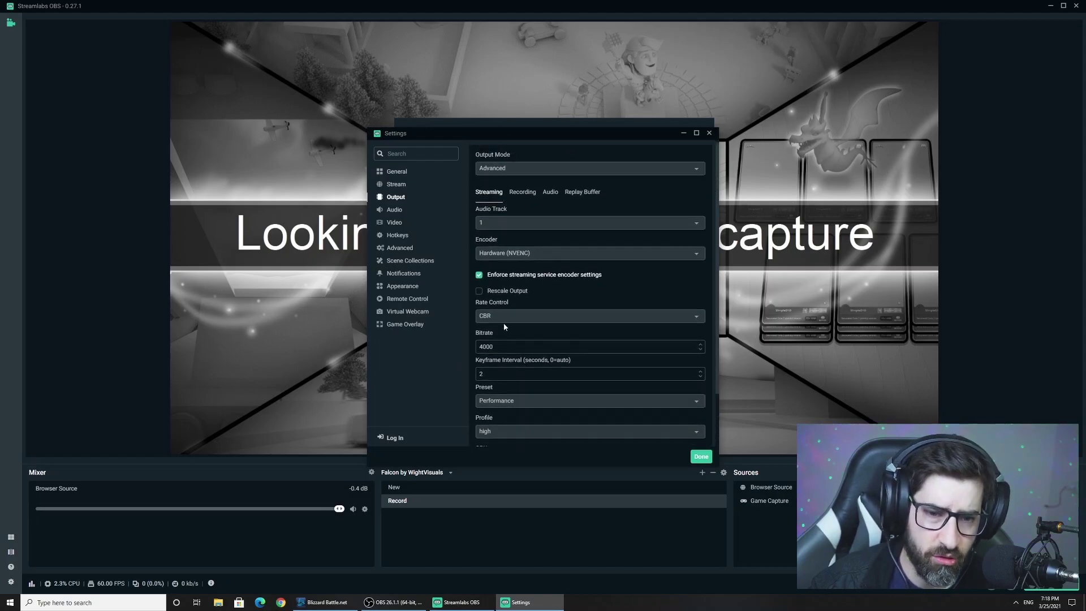
# Step: Review the recording output settings, including the recording path, and look through the recording formats while keeping mp4
pyautogui.click(523, 195)
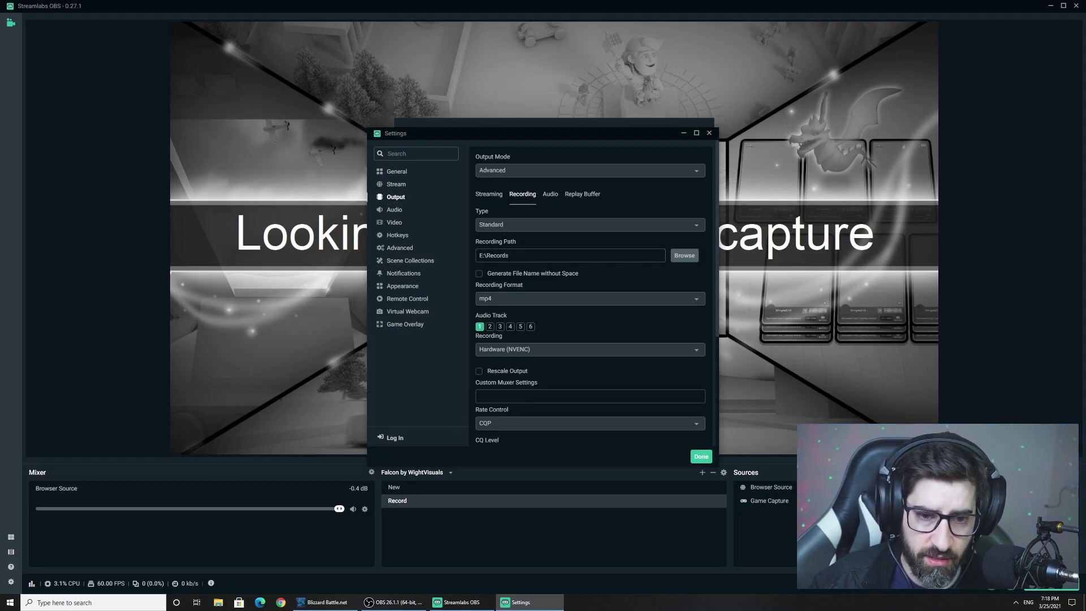
pyautogui.moveTo(509, 256); pyautogui.dragTo(470, 256)
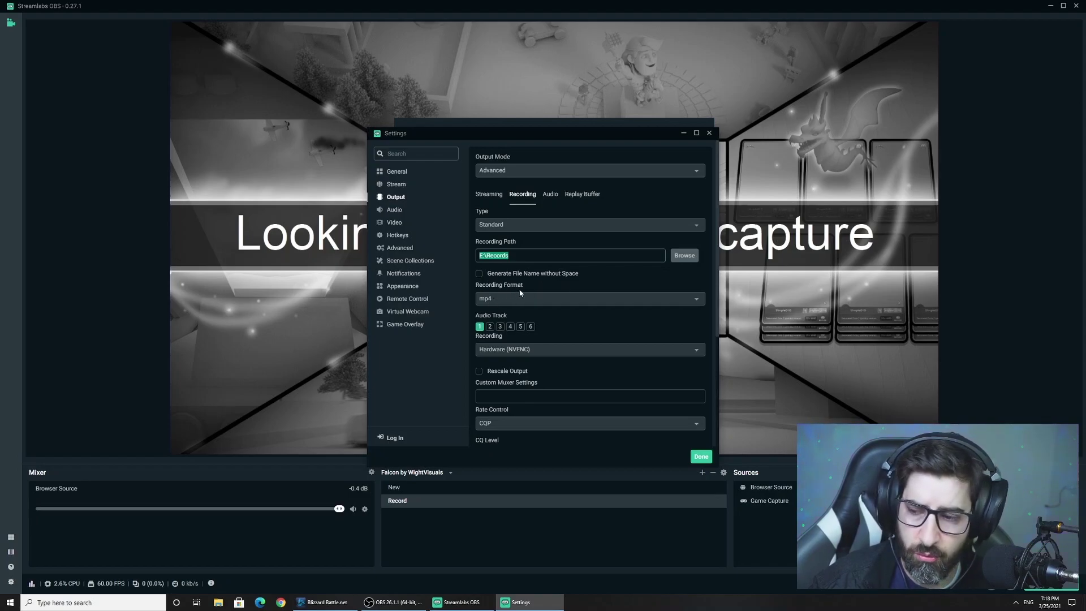
pyautogui.click(499, 301)
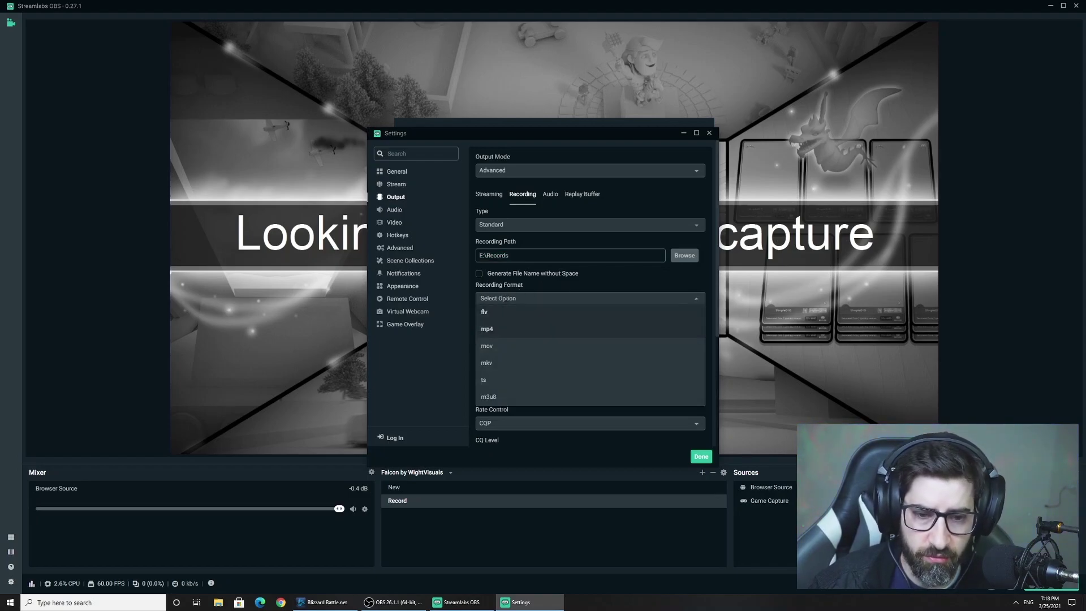
pyautogui.click(537, 328)
pyautogui.scroll(-1, 576, 284)
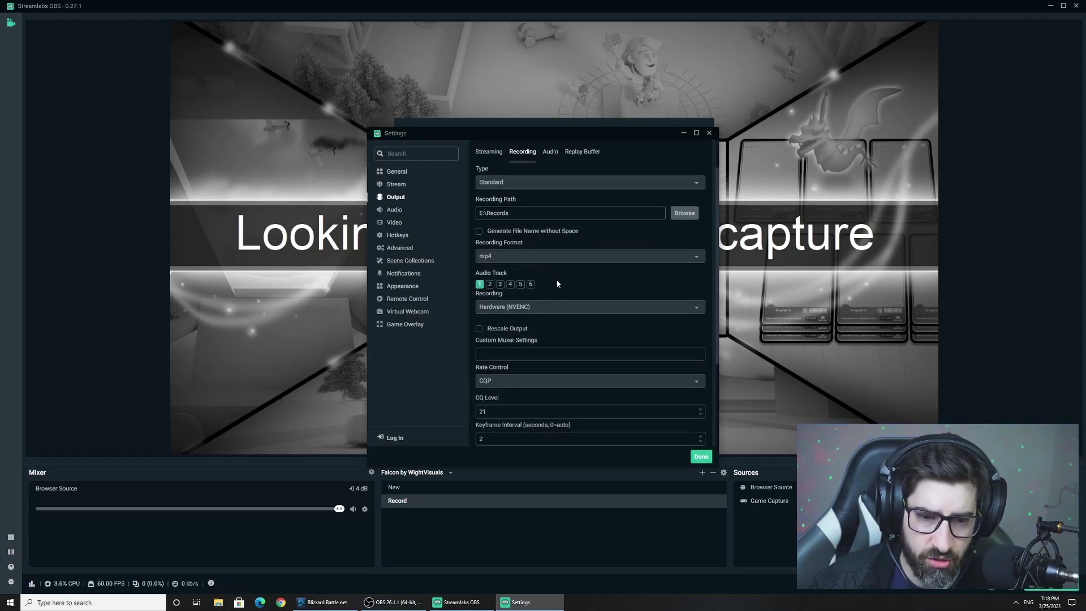
pyautogui.scroll(-1, 543, 298)
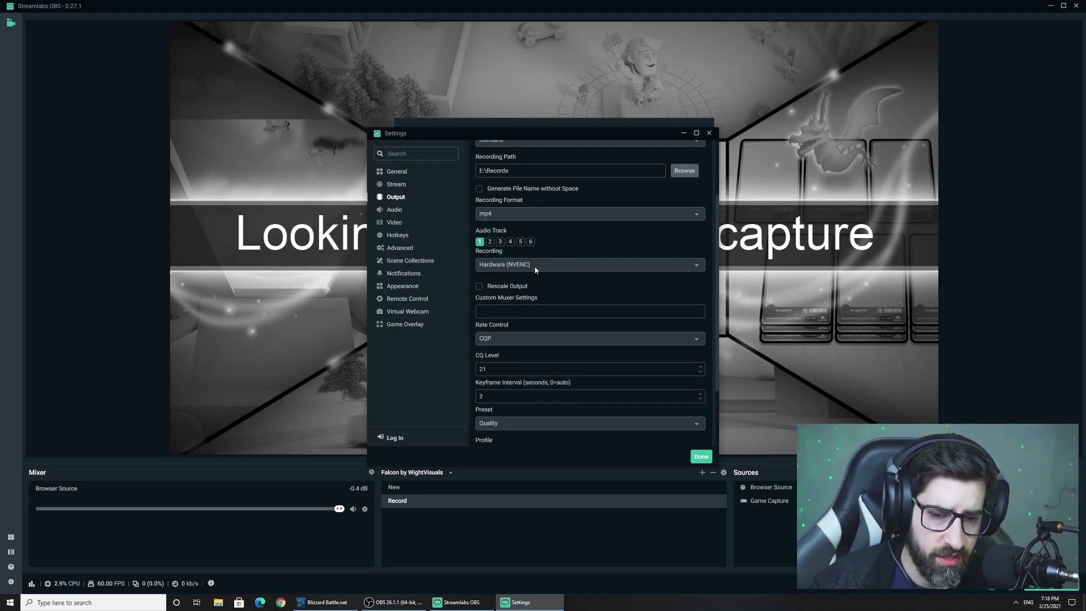
pyautogui.scroll(2, 528, 268)
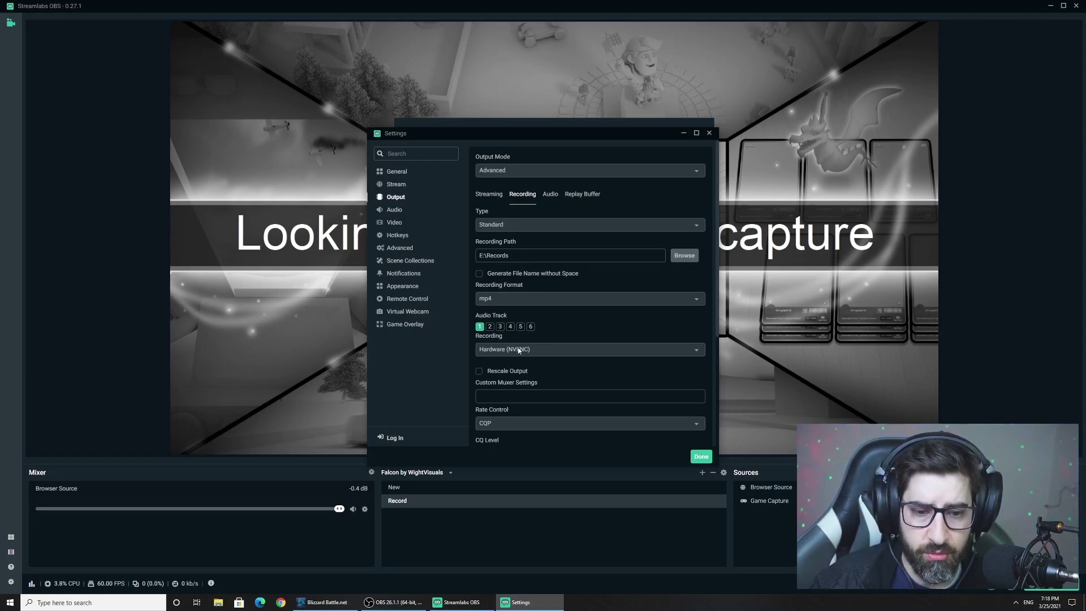
# Step: Compare the streaming output settings with the recording ones, examining the recording encoder, rate control and preset
pyautogui.click(495, 202)
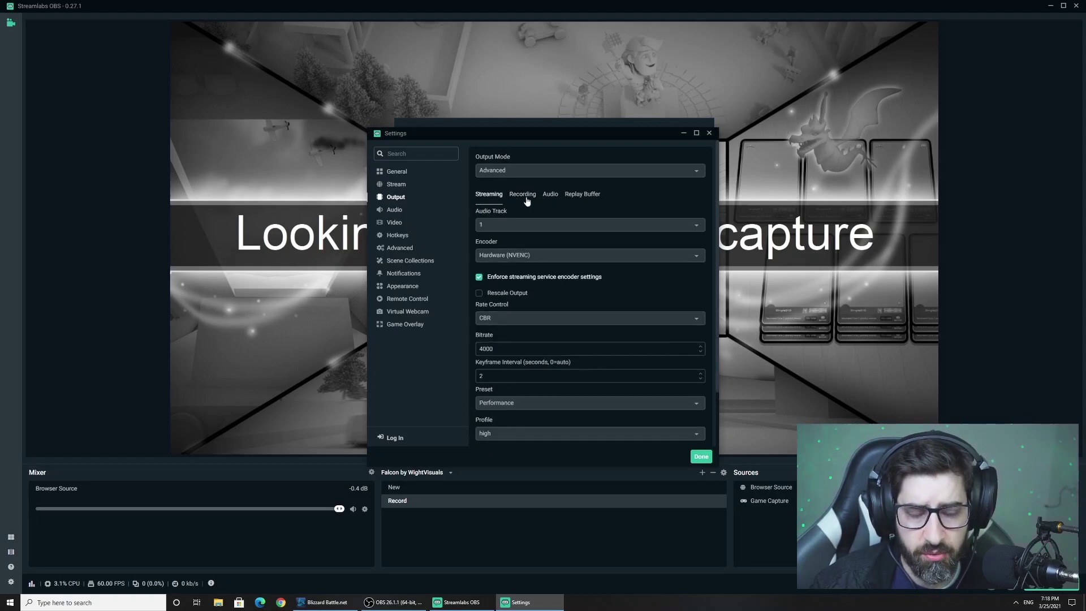
pyautogui.click(524, 196)
pyautogui.scroll(-3, 537, 325)
pyautogui.scroll(-2, 538, 328)
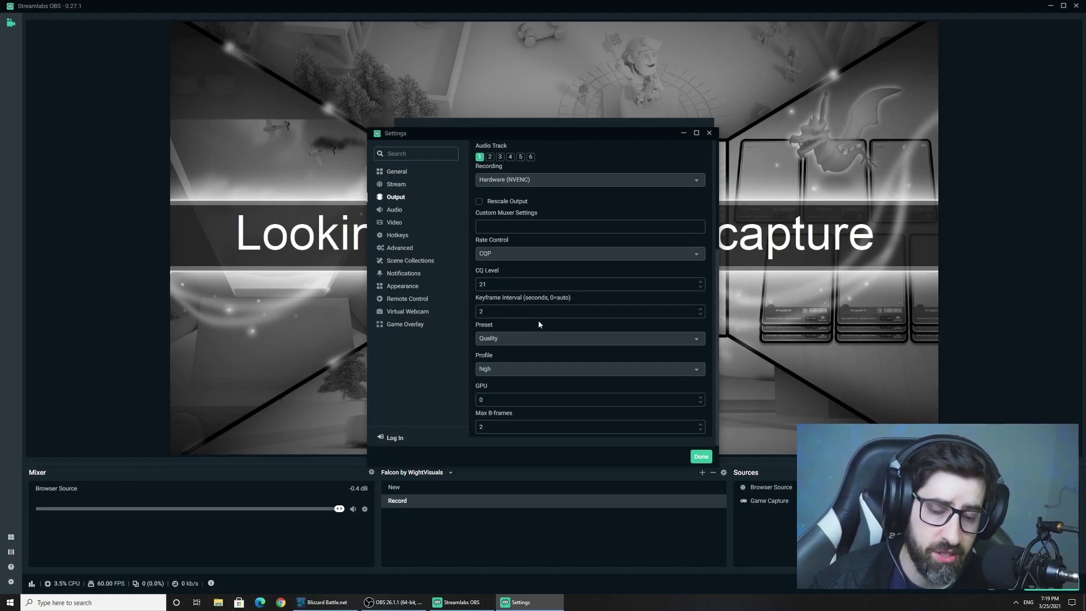
pyautogui.scroll(1, 508, 266)
pyautogui.scroll(-1, 514, 300)
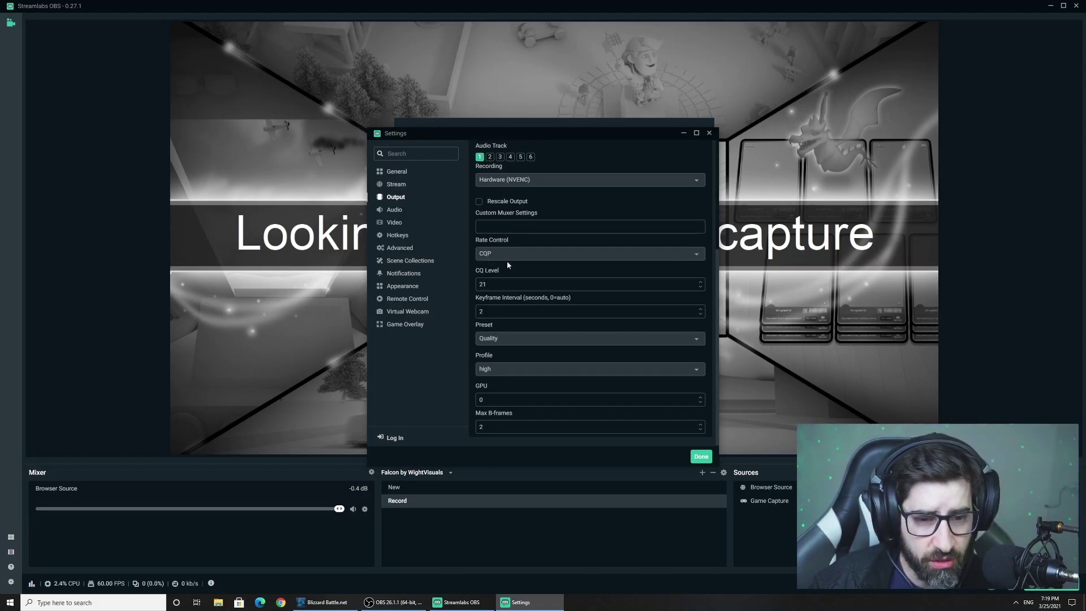
# Step: Switch the recording rate control to CBR, return it to CQP, and examine the CQ Level field
pyautogui.doubleClick(508, 285)
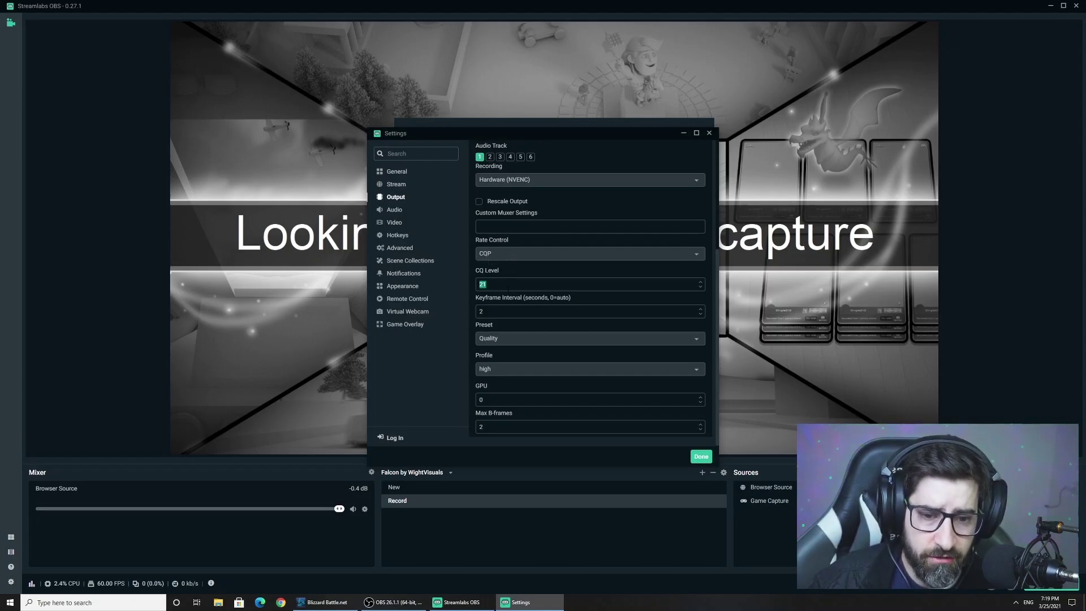
pyautogui.click(505, 259)
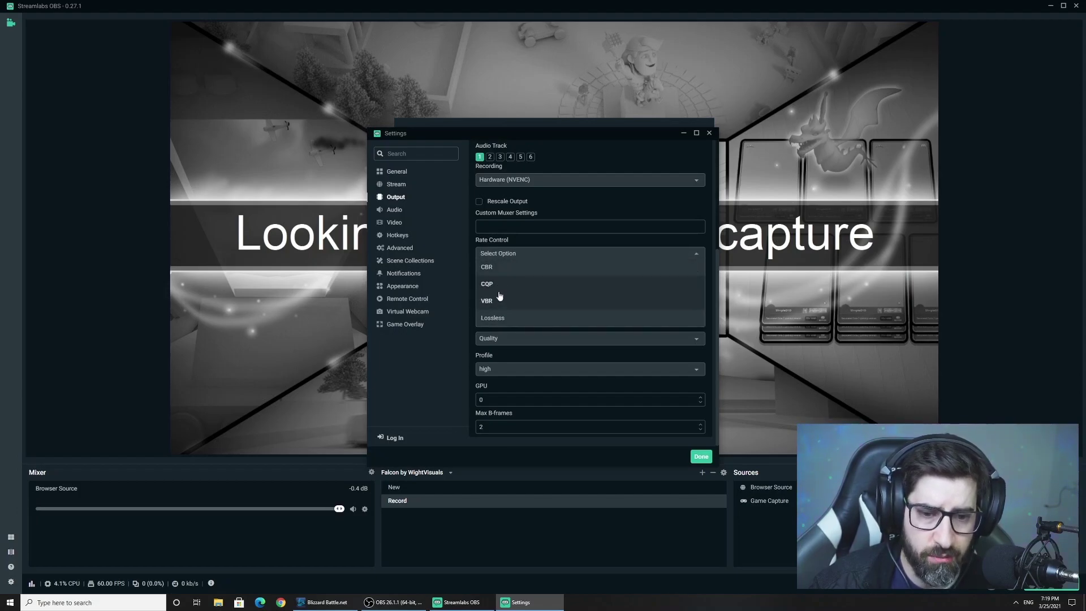
pyautogui.click(503, 268)
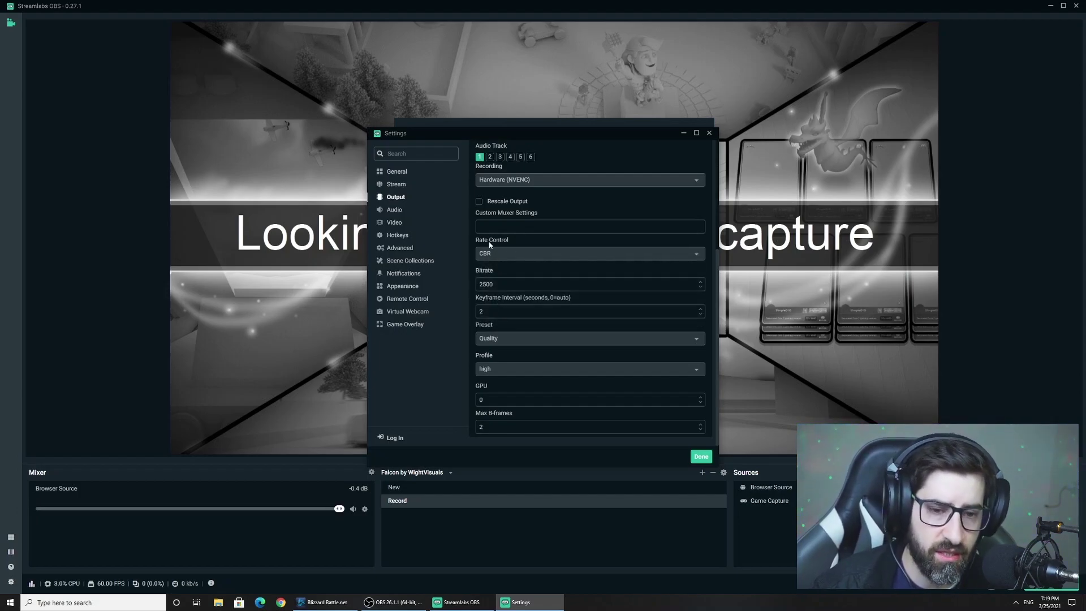
pyautogui.scroll(3, 494, 263)
pyautogui.scroll(-3, 489, 256)
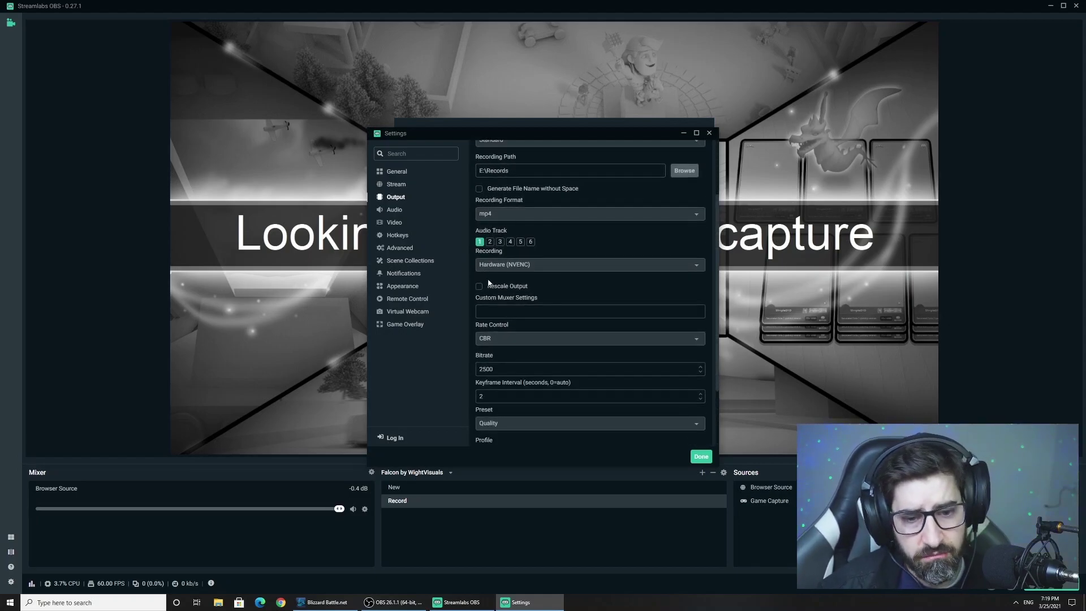
pyautogui.click(505, 296)
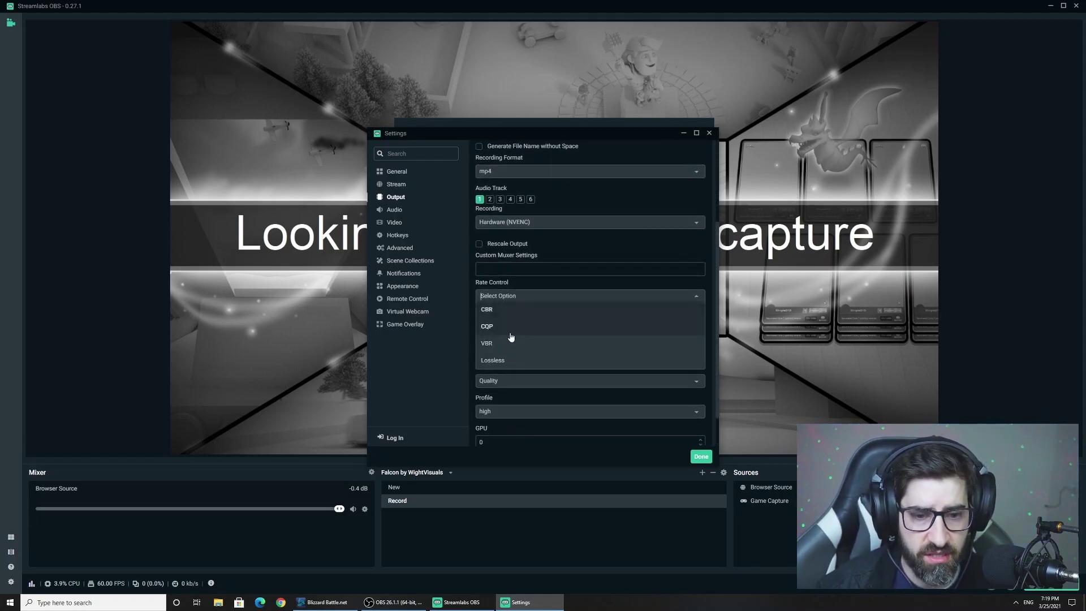
pyautogui.click(513, 326)
pyautogui.doubleClick(513, 326)
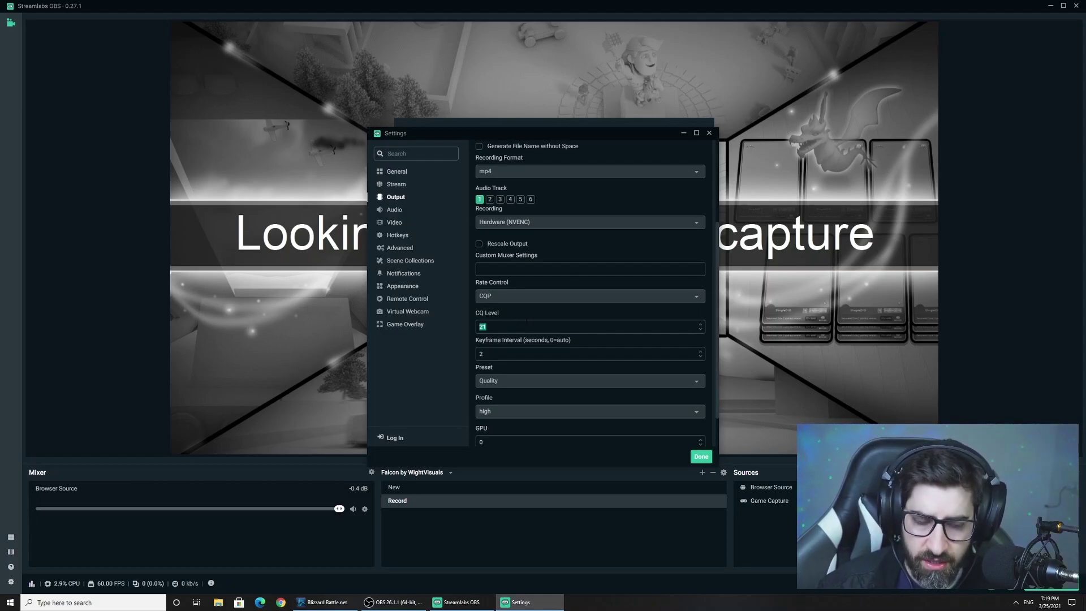
pyautogui.click(485, 326)
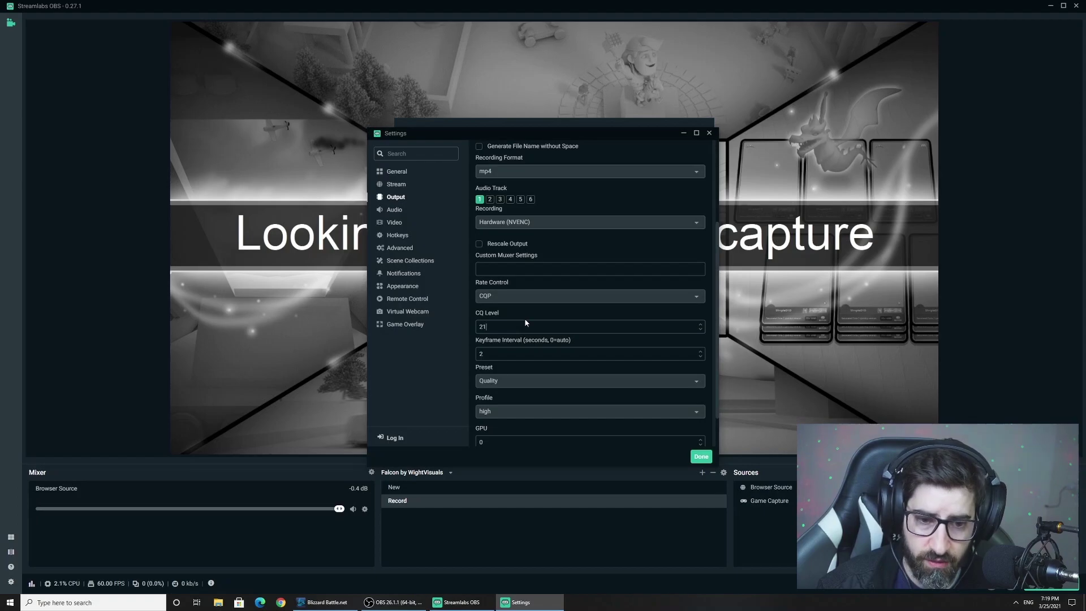
pyautogui.press('Tab')
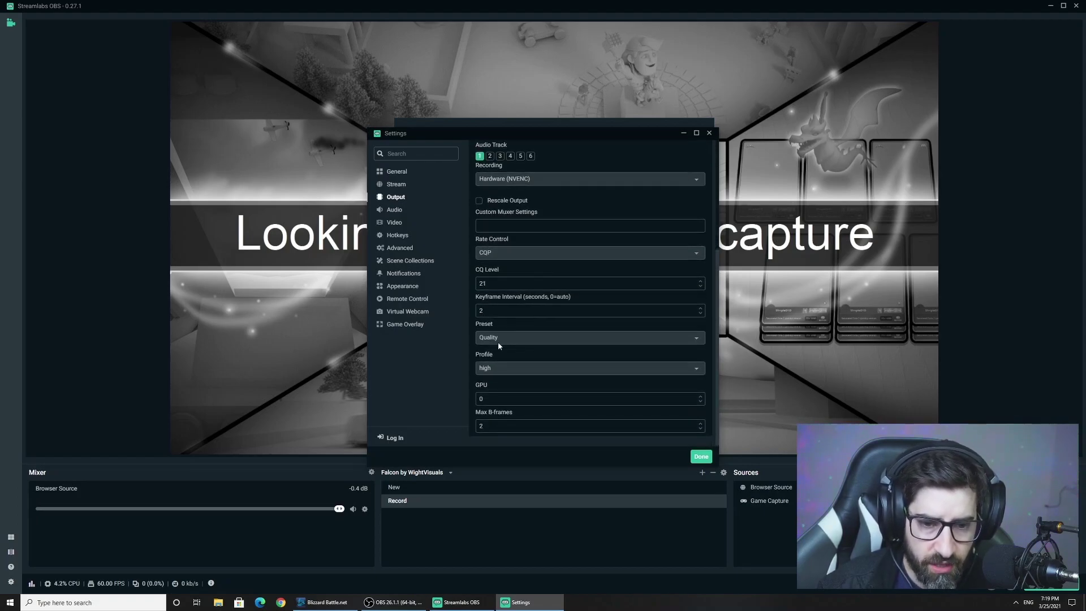
# Step: Look through the recording encoder's preset options while keeping Quality
pyautogui.click(514, 338)
pyautogui.click(516, 338)
pyautogui.click(516, 339)
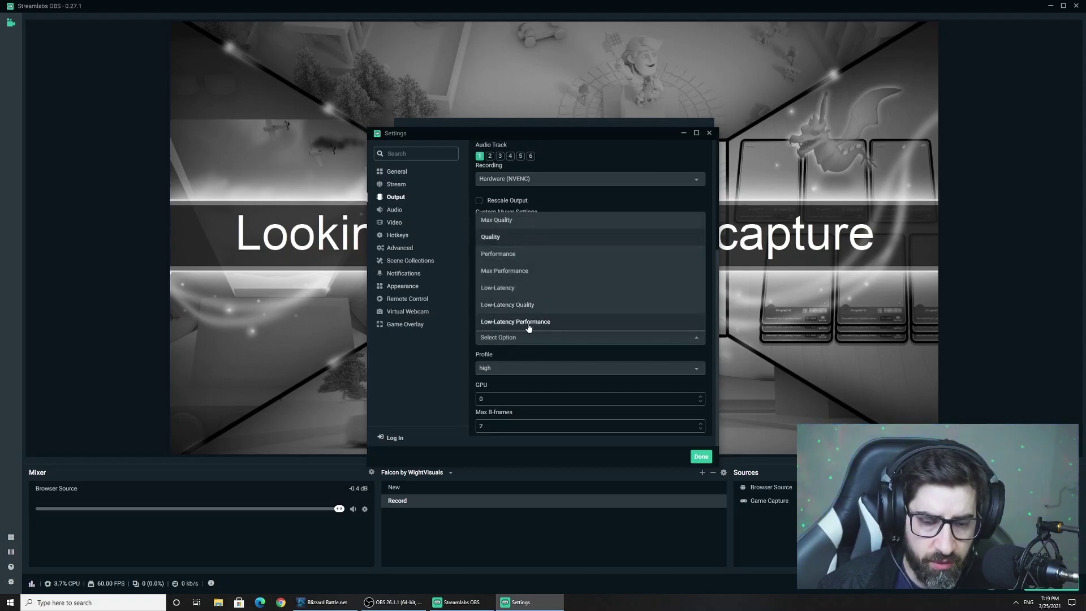
pyautogui.click(516, 321)
pyautogui.click(525, 367)
pyautogui.click(487, 318)
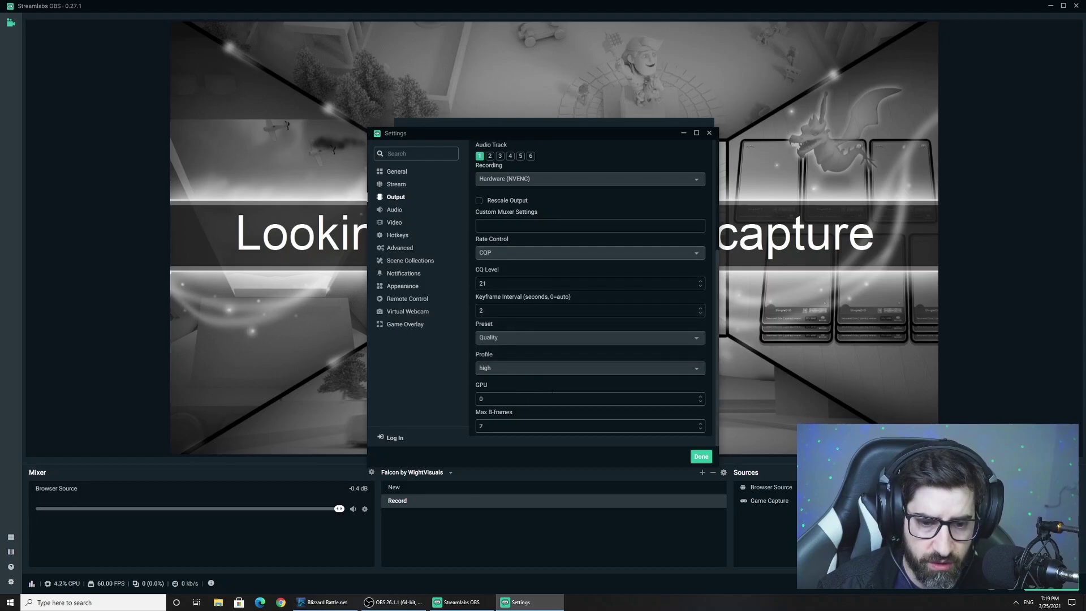
pyautogui.scroll(3, 513, 306)
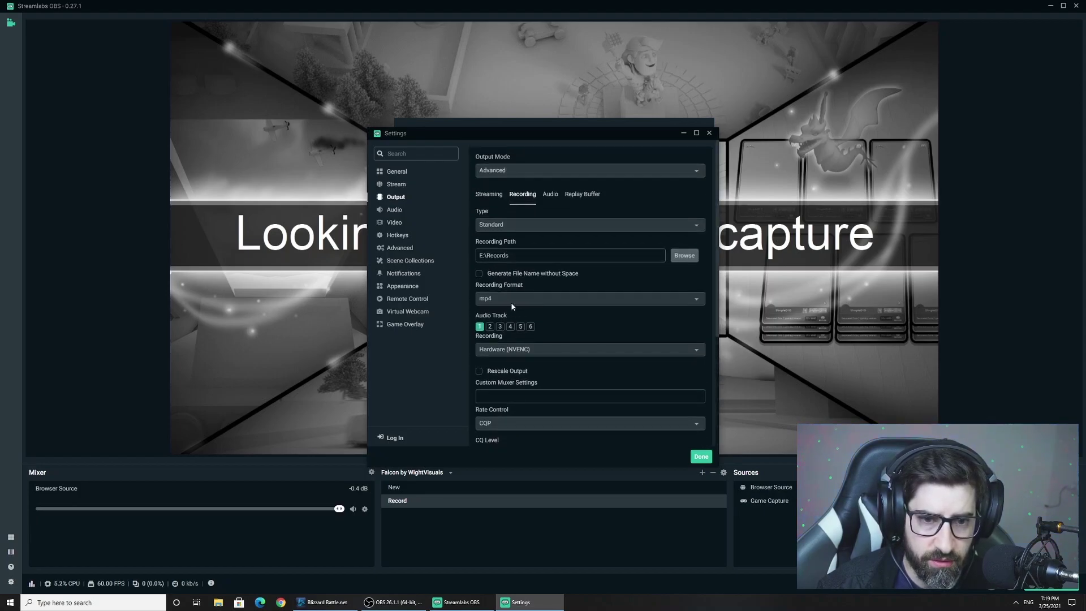
# Step: Review the audio track bitrate settings and the replay buffer's maximum replay time in the Output settings
pyautogui.click(550, 194)
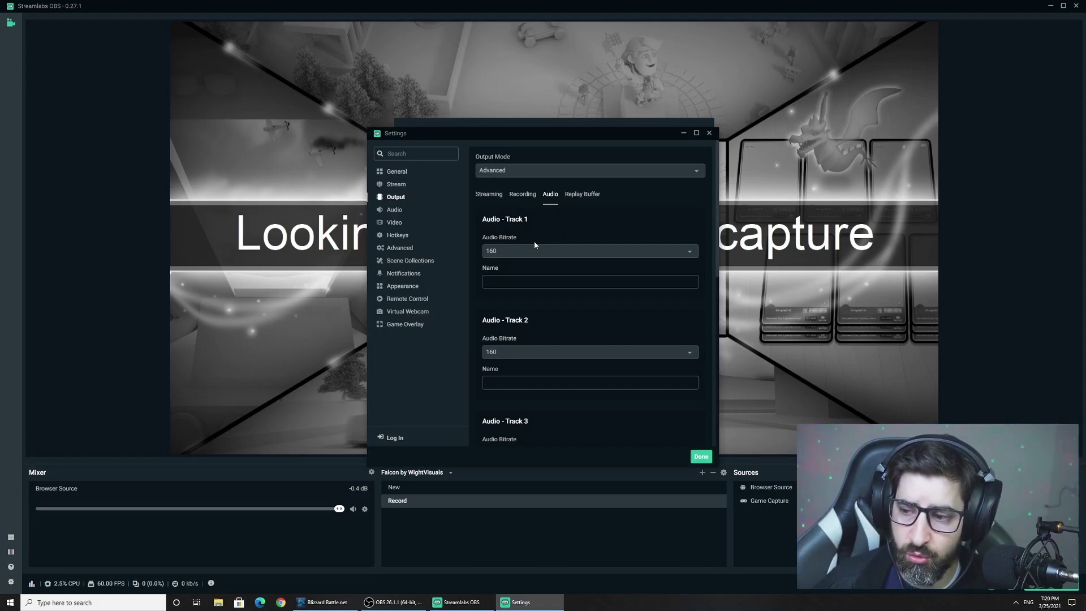
pyautogui.click(582, 195)
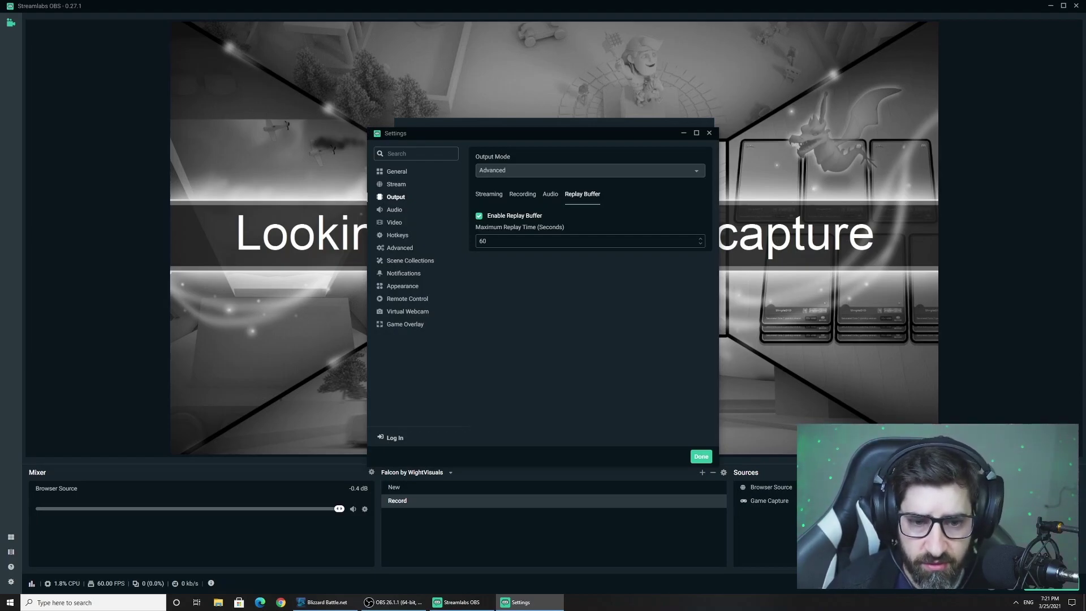
pyautogui.doubleClick(508, 242)
pyautogui.click(500, 273)
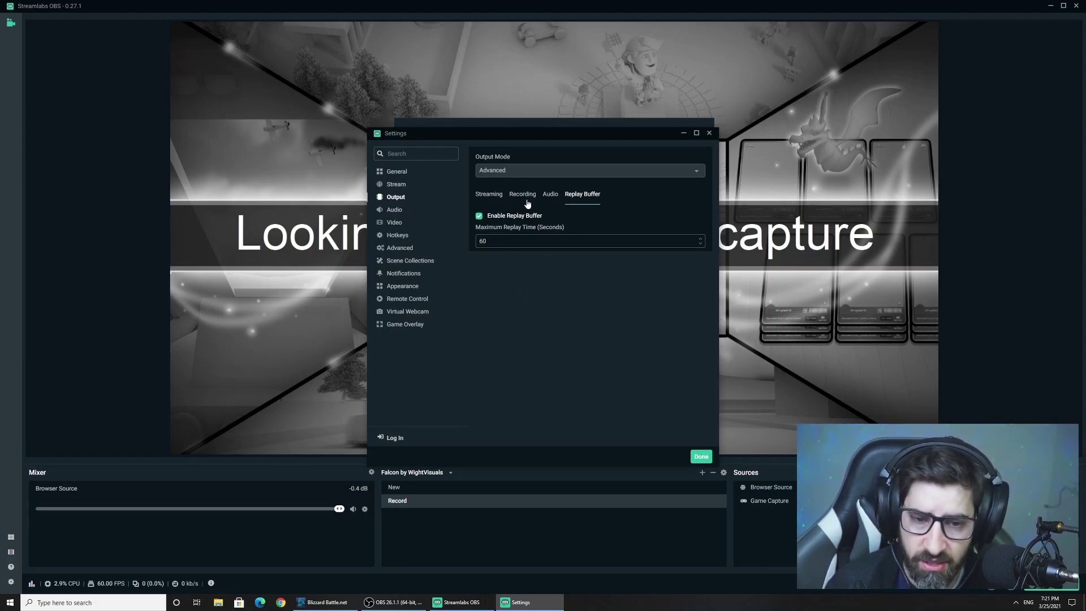
pyautogui.doubleClick(483, 241)
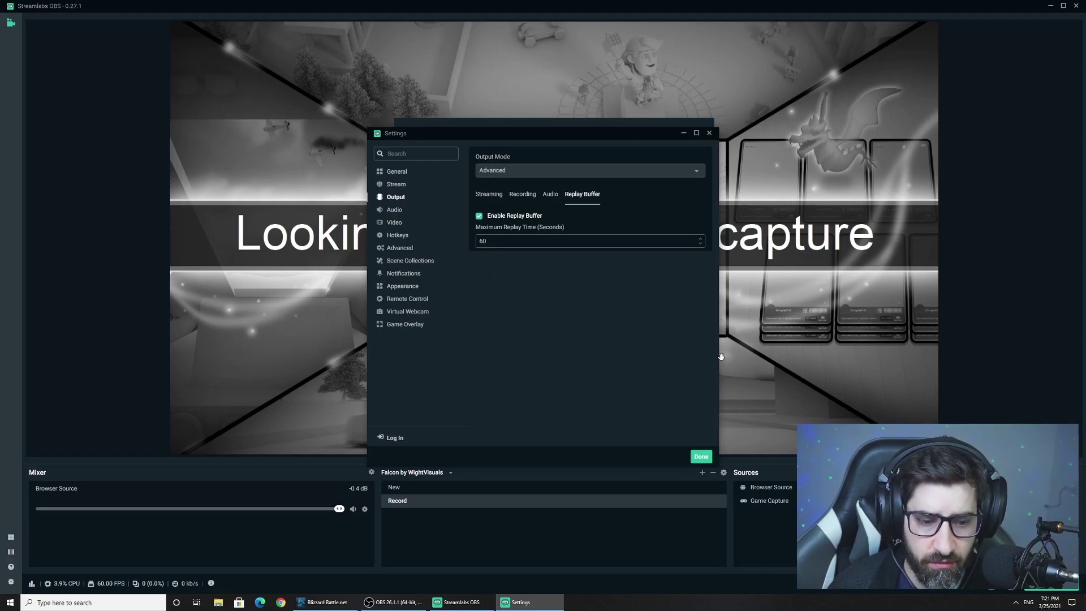
# Step: Set the streaming output encoder to Software (x264) and review its encoder settings
pyautogui.click(709, 134)
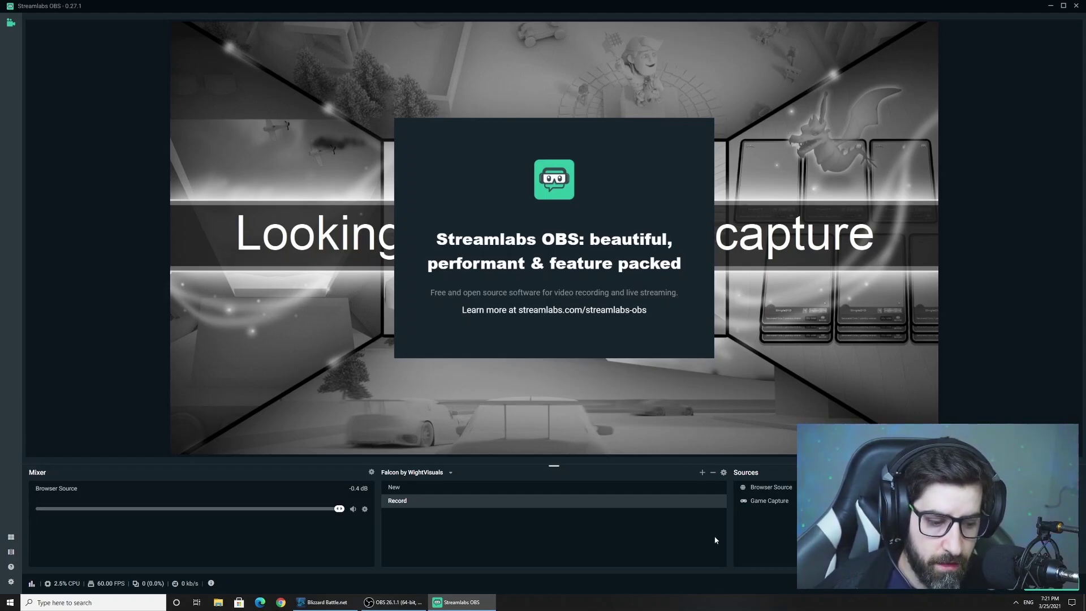
pyautogui.click(10, 581)
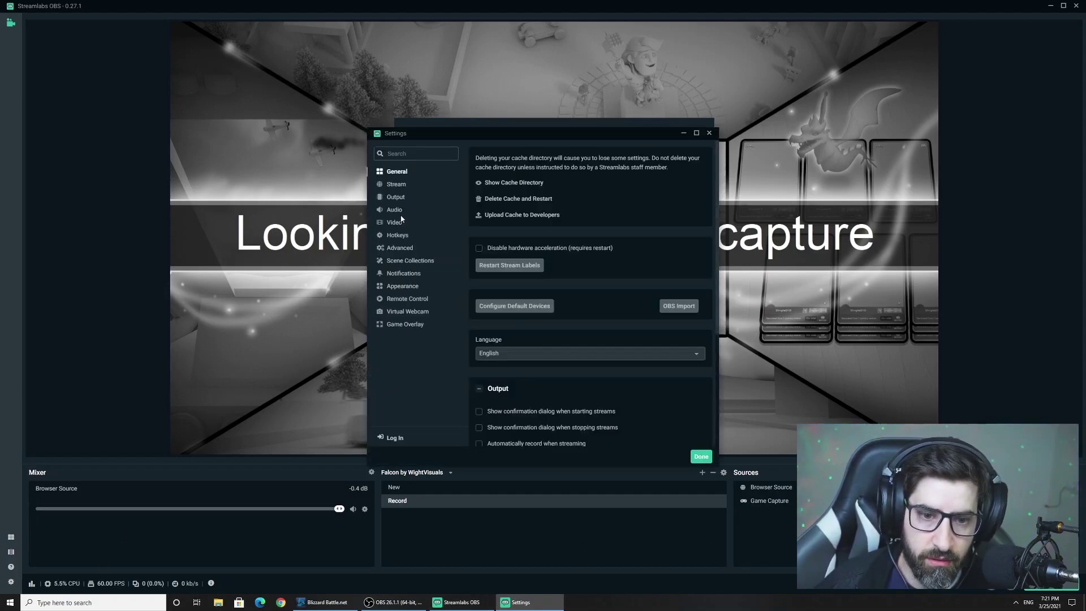
pyautogui.click(397, 198)
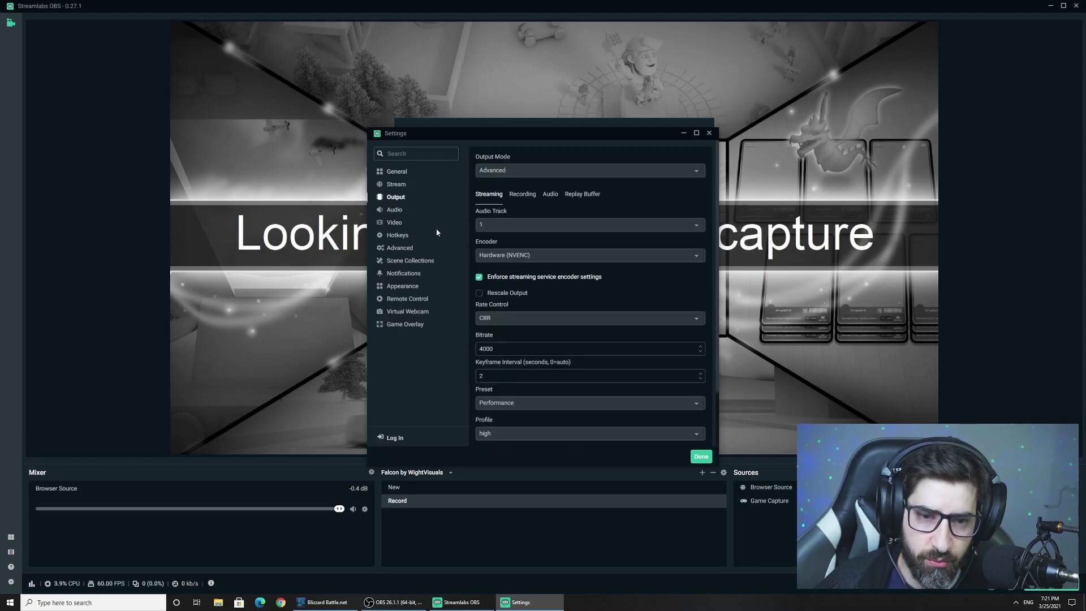
pyautogui.click(553, 257)
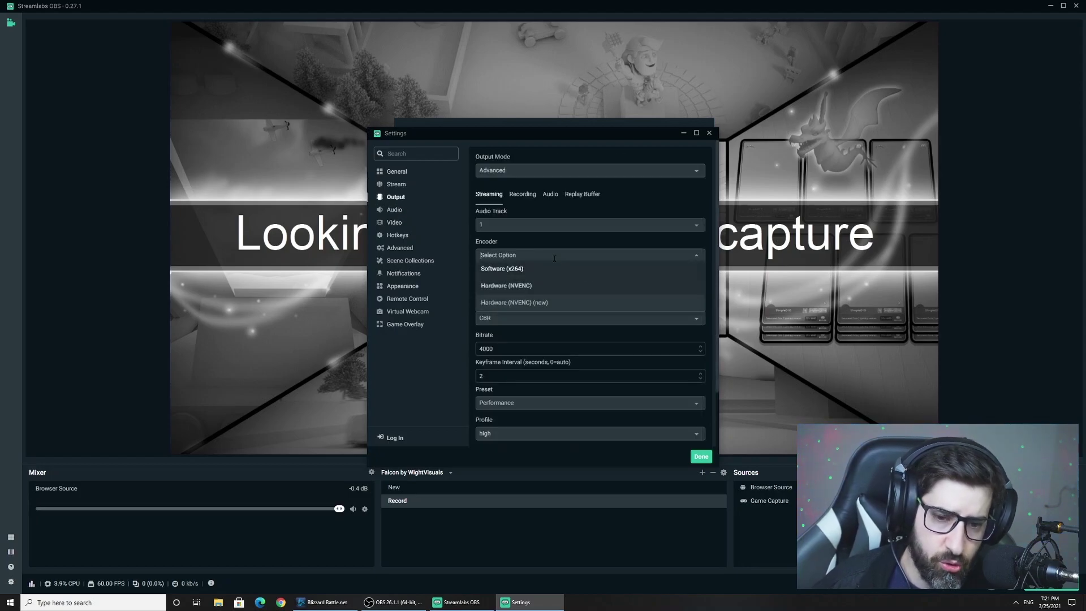
pyautogui.click(532, 278)
pyautogui.scroll(-1, 507, 320)
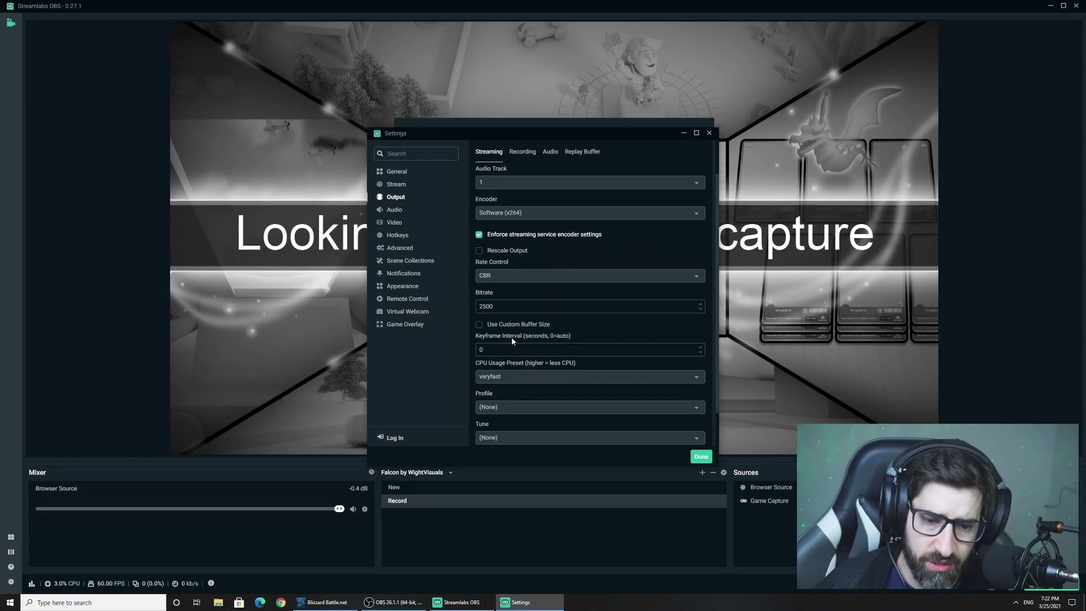
pyautogui.scroll(-1, 511, 338)
pyautogui.scroll(2, 555, 340)
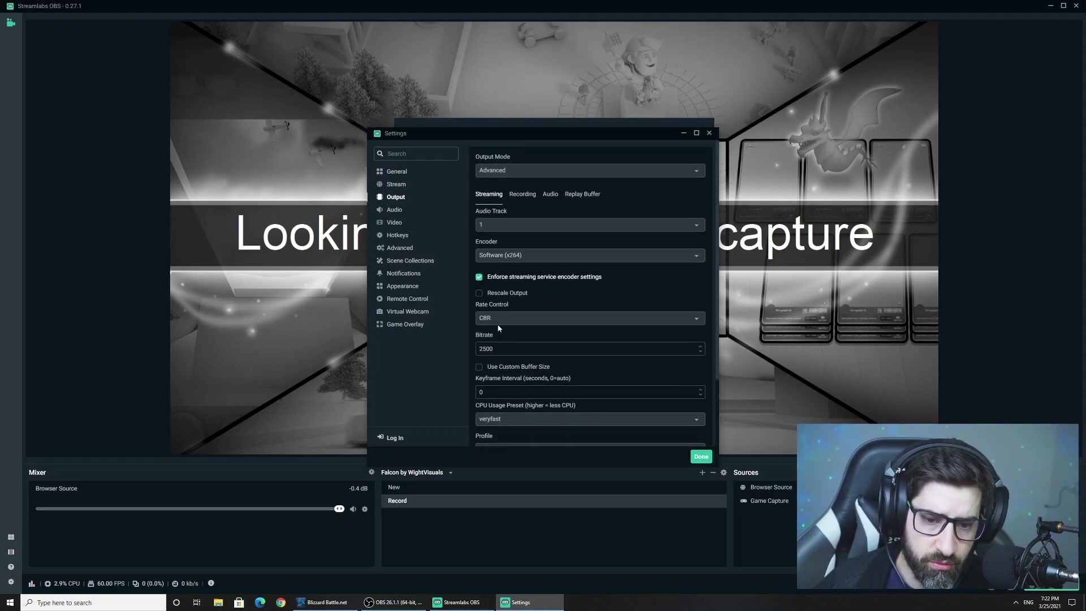
# Step: Look through the x264 CPU usage presets while keeping veryfast, and turn off enforcing the streaming service encoder settings
pyautogui.scroll(-1, 507, 331)
pyautogui.scroll(-1, 513, 334)
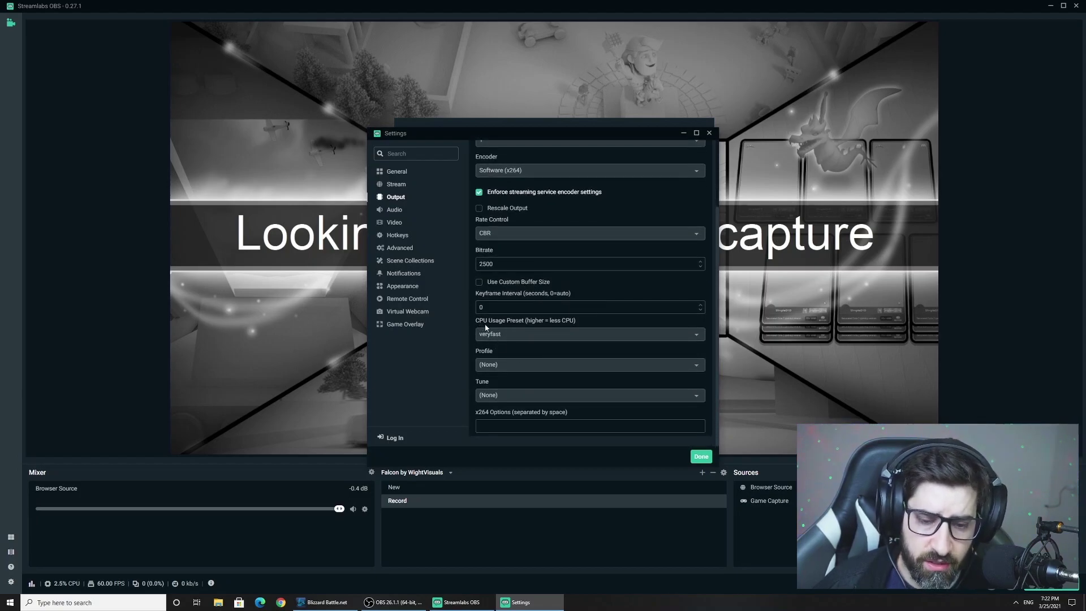
pyautogui.click(535, 335)
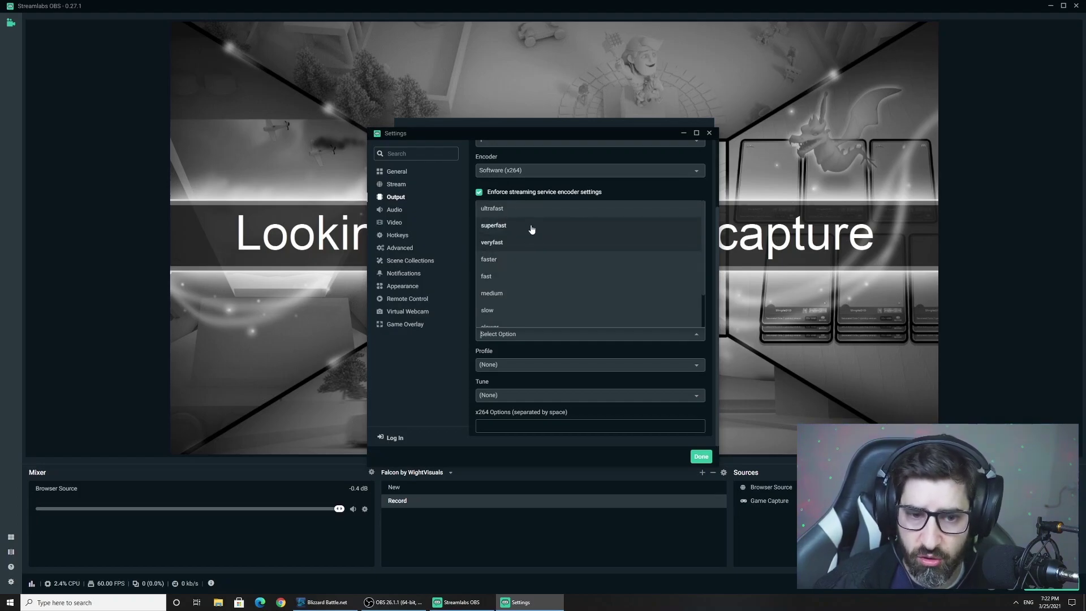
pyautogui.click(630, 200)
pyautogui.click(650, 194)
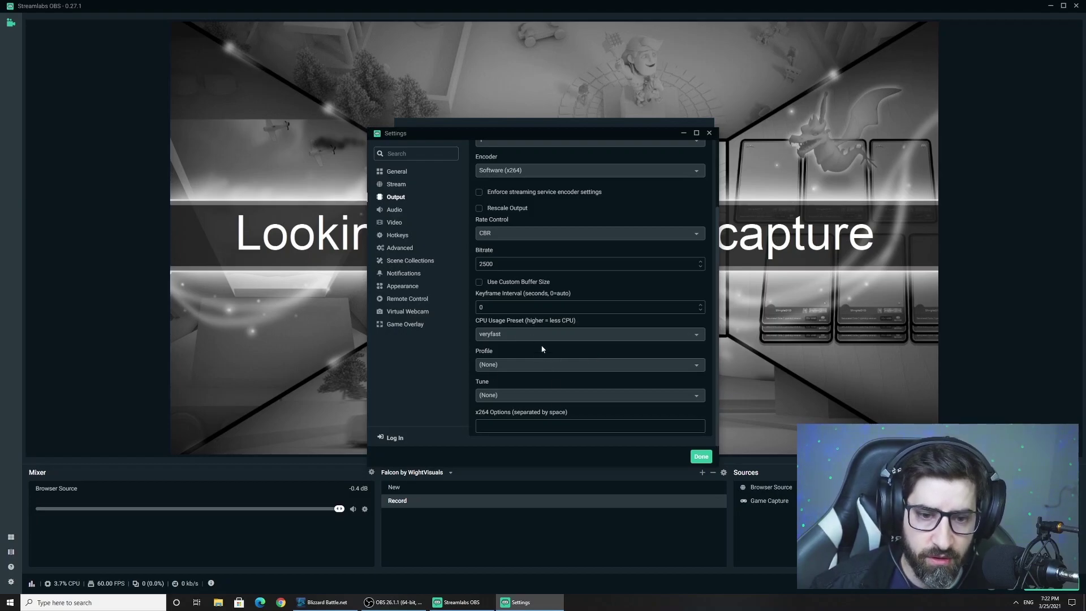
pyautogui.scroll(3, 542, 349)
pyautogui.scroll(-3, 490, 327)
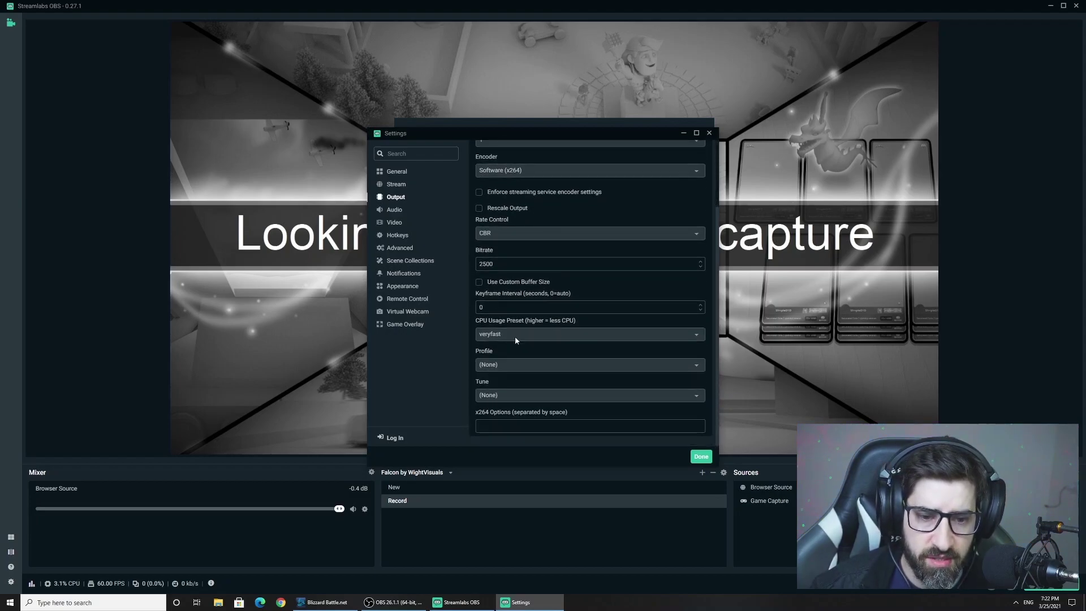
# Step: Review the video resolution and FPS settings and the list of general streaming, recording and replay hotkeys
pyautogui.click(395, 223)
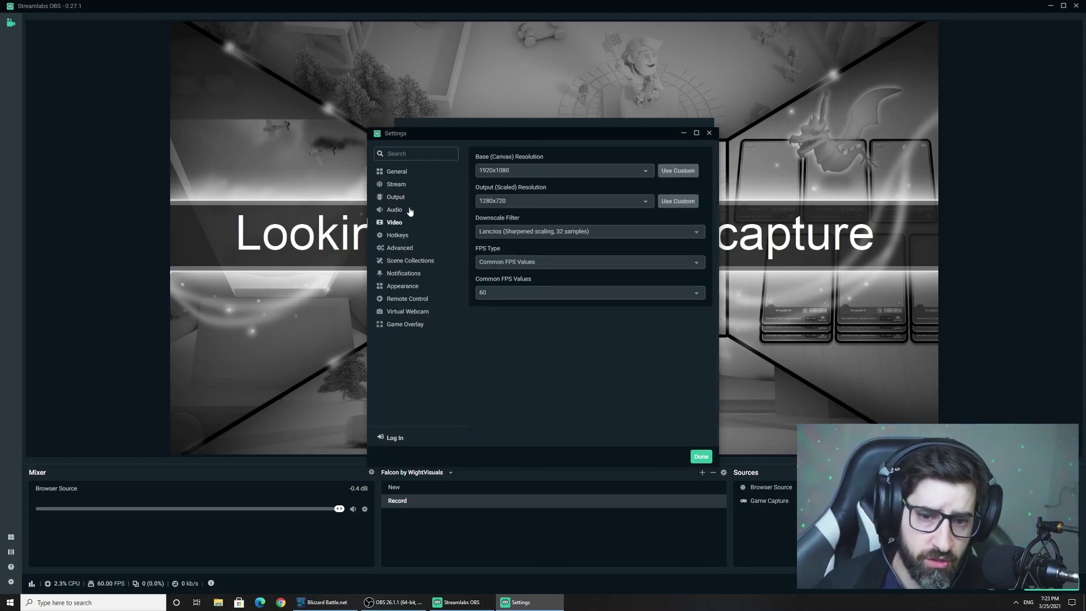
pyautogui.click(404, 240)
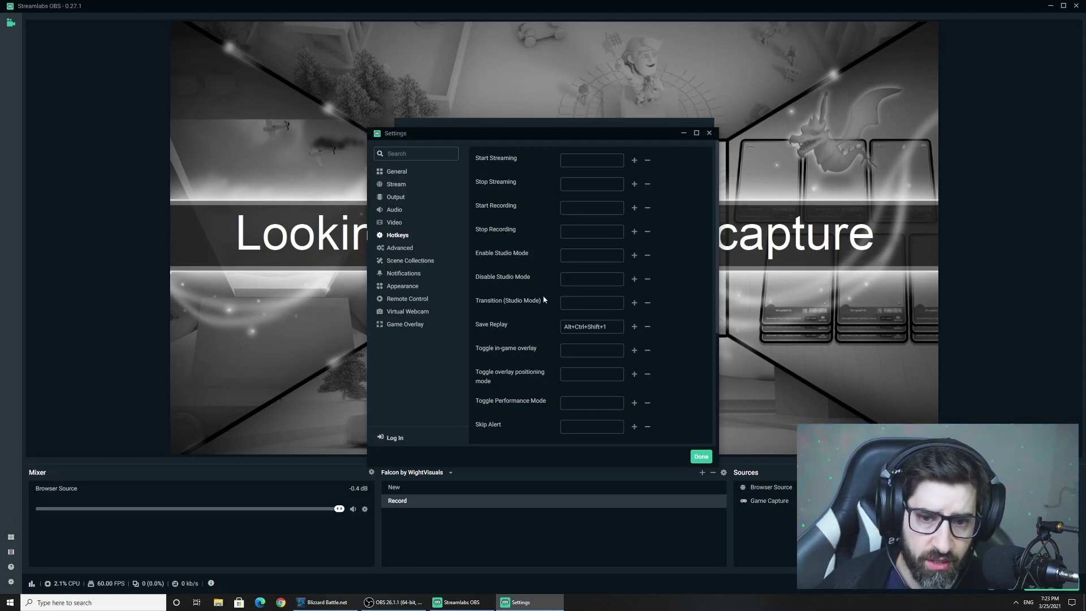
pyautogui.click(588, 160)
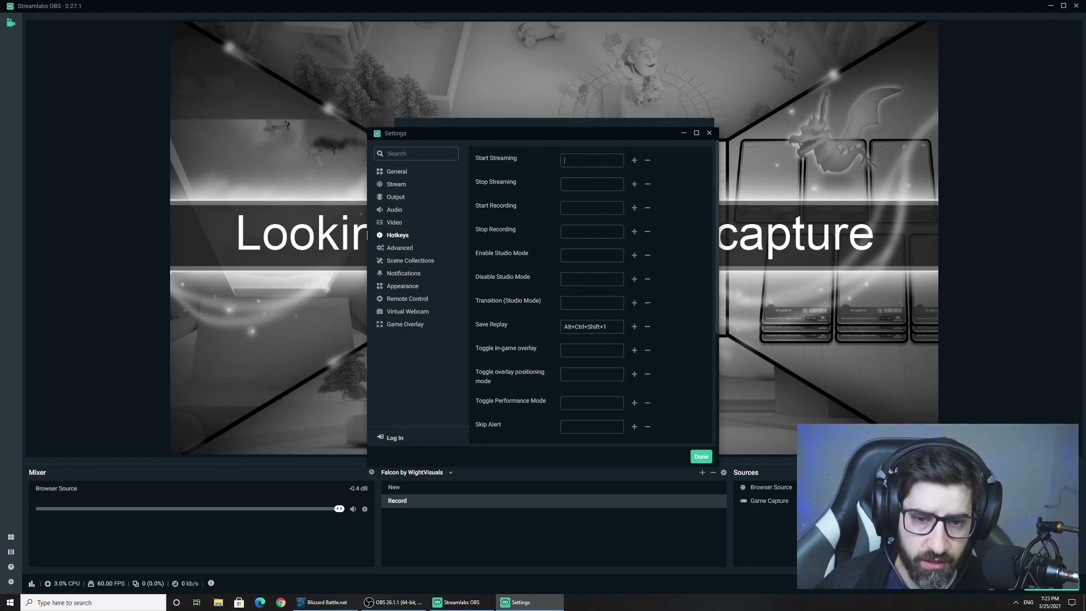
pyautogui.scroll(-3, 591, 204)
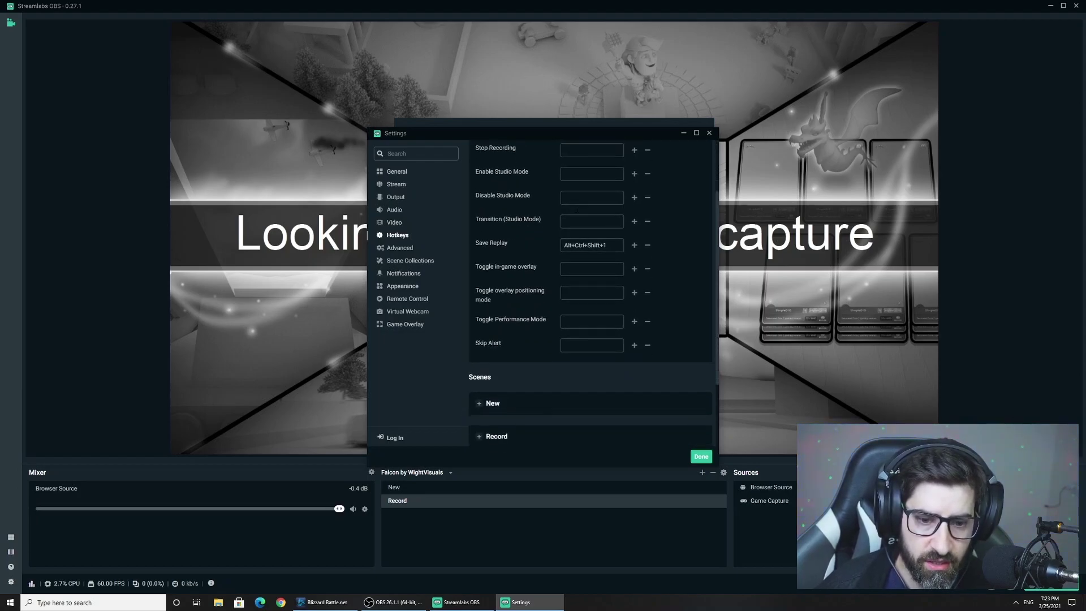
pyautogui.scroll(2, 577, 258)
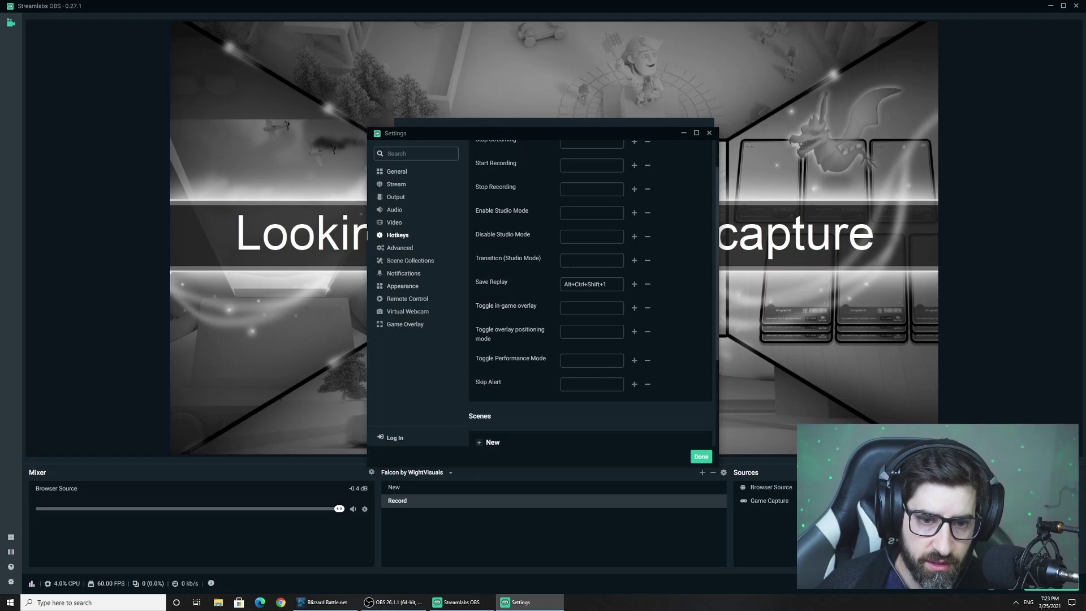
pyautogui.scroll(2, 570, 264)
pyautogui.scroll(-6, 566, 263)
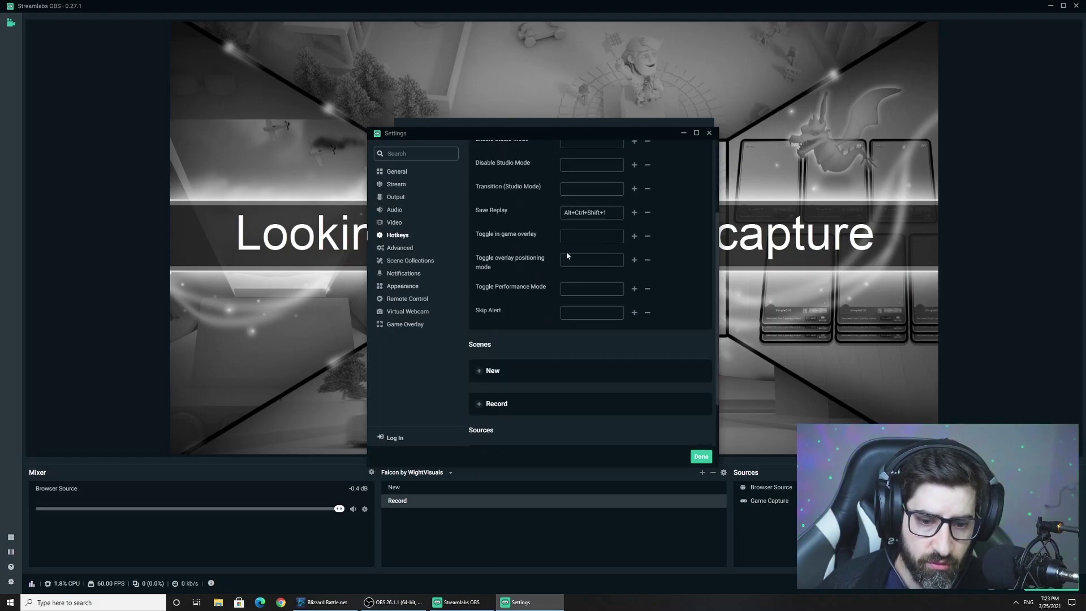
# Step: Assign Numpad1 as the hotkey for both showing and hiding the Browser Source in the New scene, and close the settings
pyautogui.click(487, 306)
pyautogui.scroll(-3, 542, 292)
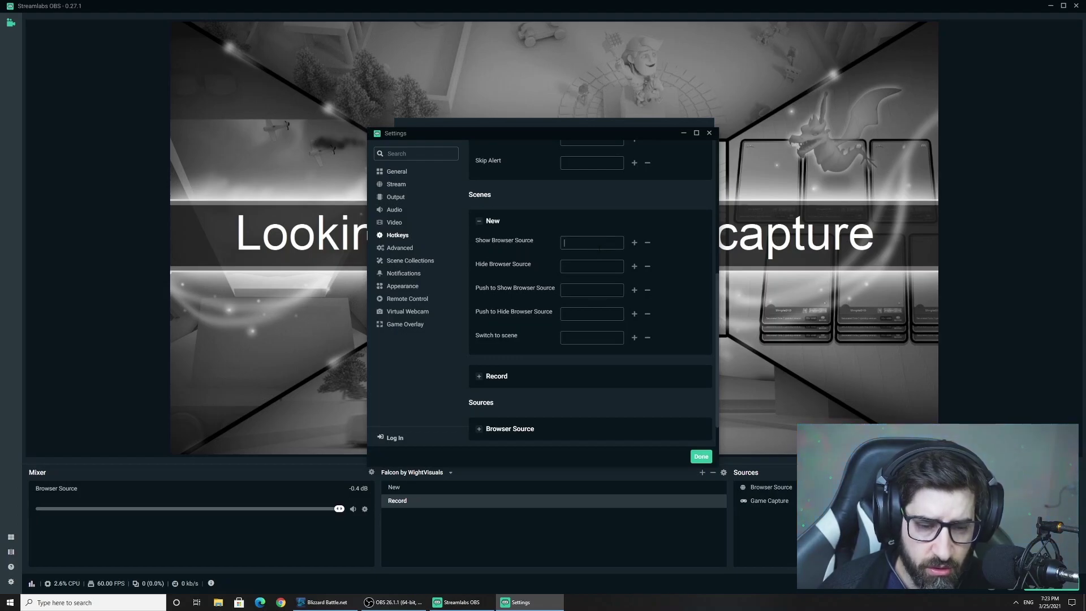
pyautogui.press('KP_1')
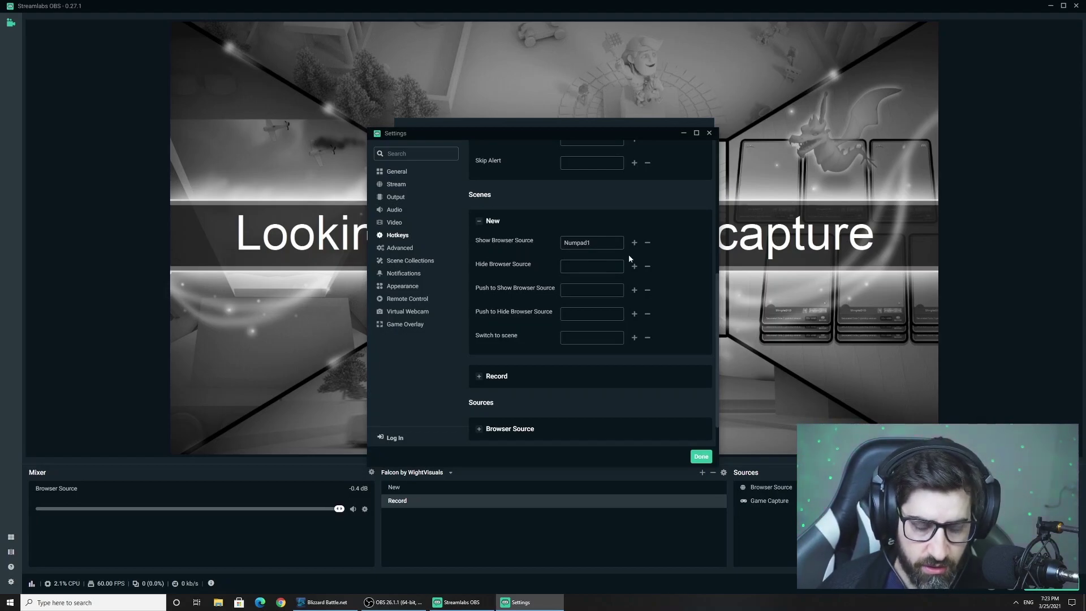
pyautogui.press('KP_1')
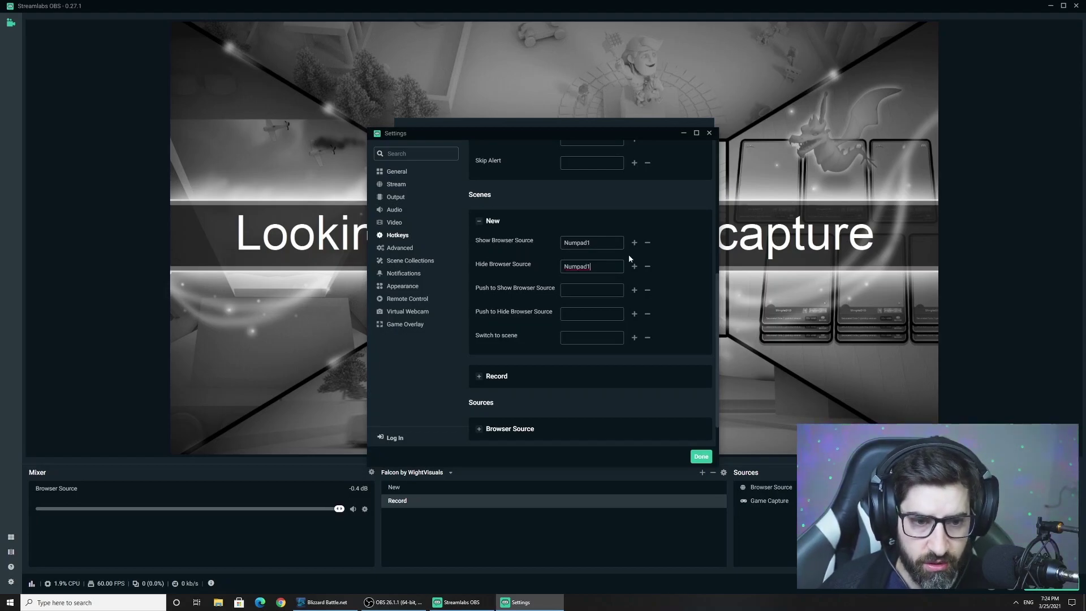
pyautogui.click(702, 457)
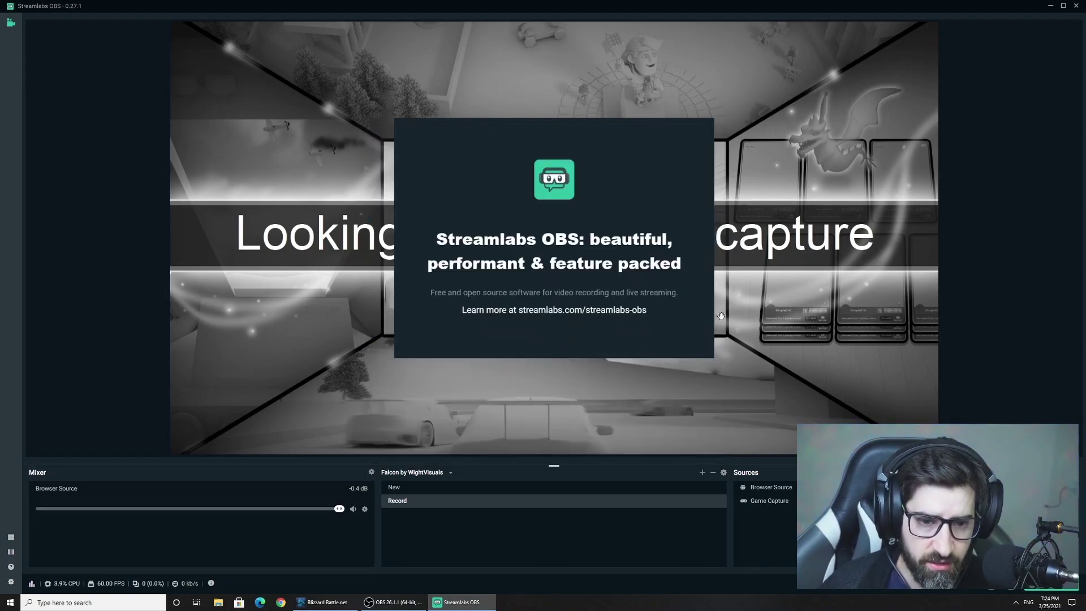
# Step: Switch to the New scene and clear its hotkeys for showing and hiding the Browser Source
pyautogui.click(541, 489)
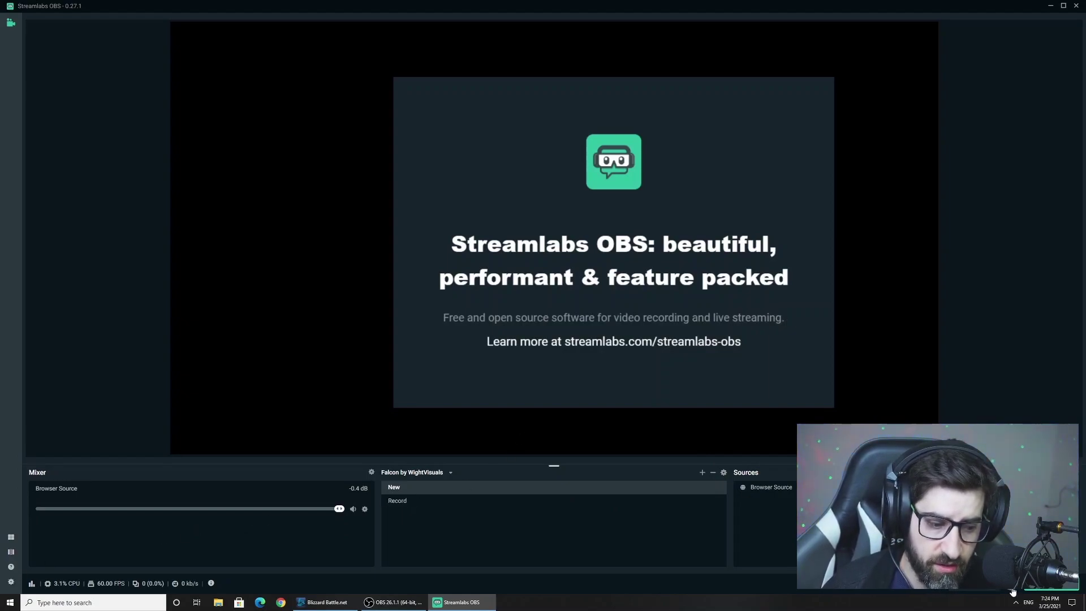
pyautogui.click(11, 582)
pyautogui.click(403, 236)
pyautogui.scroll(-3, 602, 345)
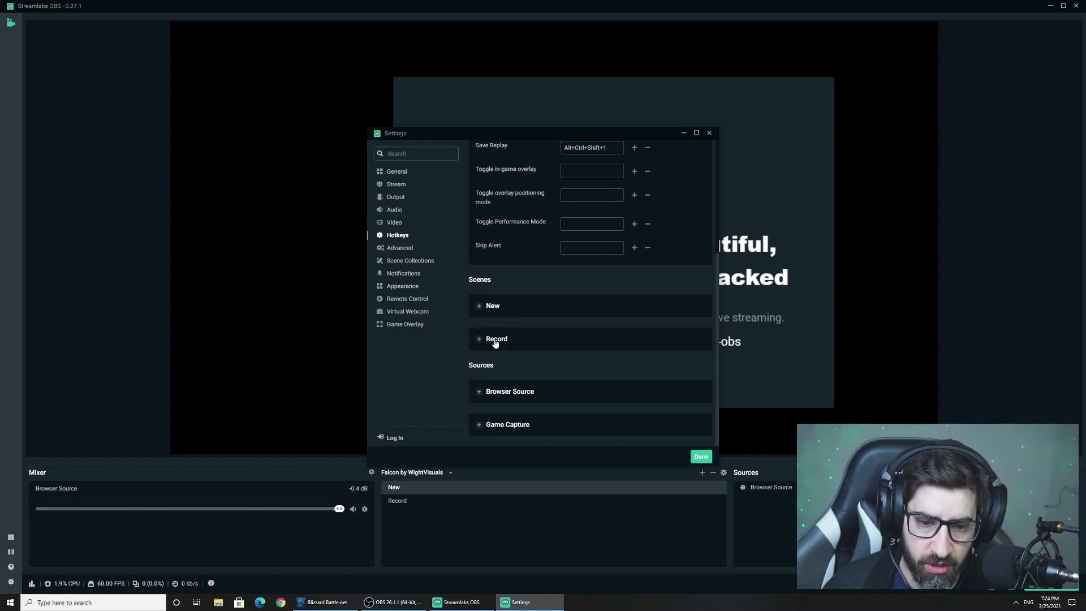
pyautogui.click(492, 306)
pyautogui.scroll(-1, 571, 346)
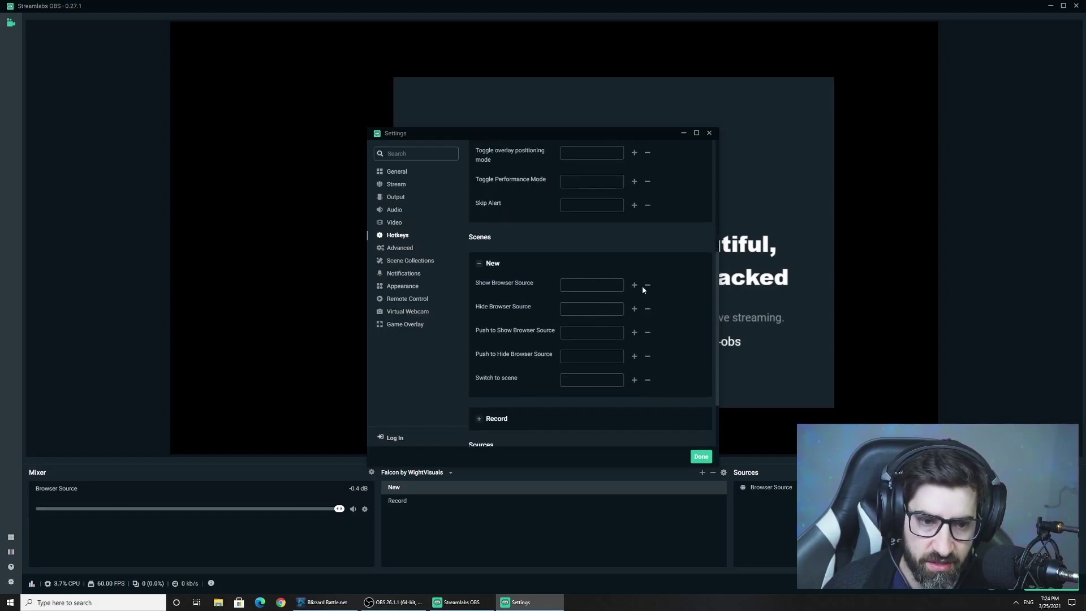
pyautogui.click(486, 263)
# Step: Examine the hotkey options for the Record scene, the general actions and the Browser Source's audio
pyautogui.click(490, 340)
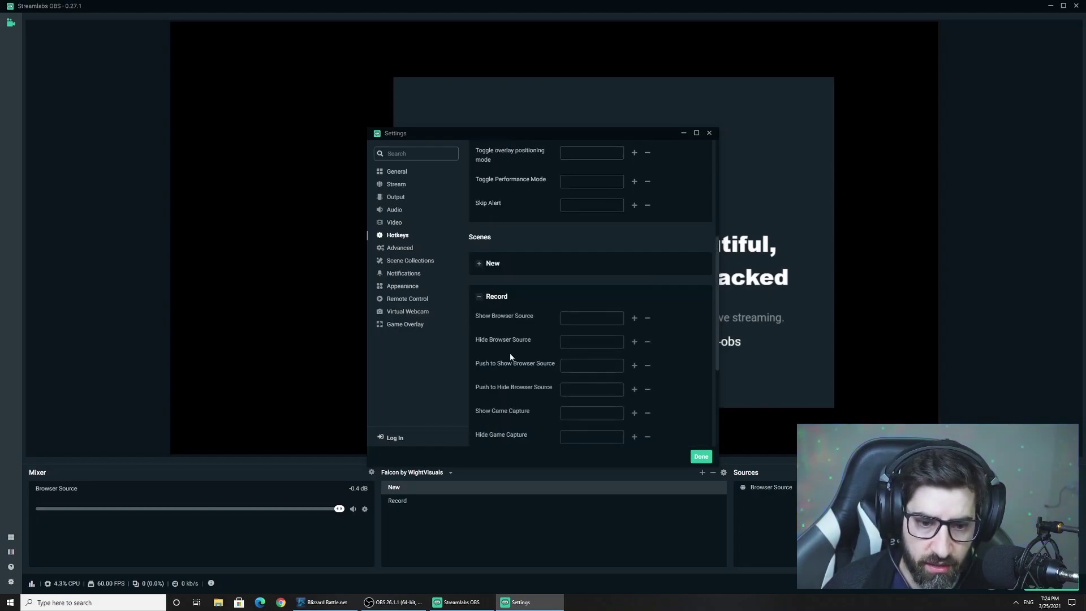
pyautogui.scroll(-2, 498, 339)
pyautogui.click(486, 213)
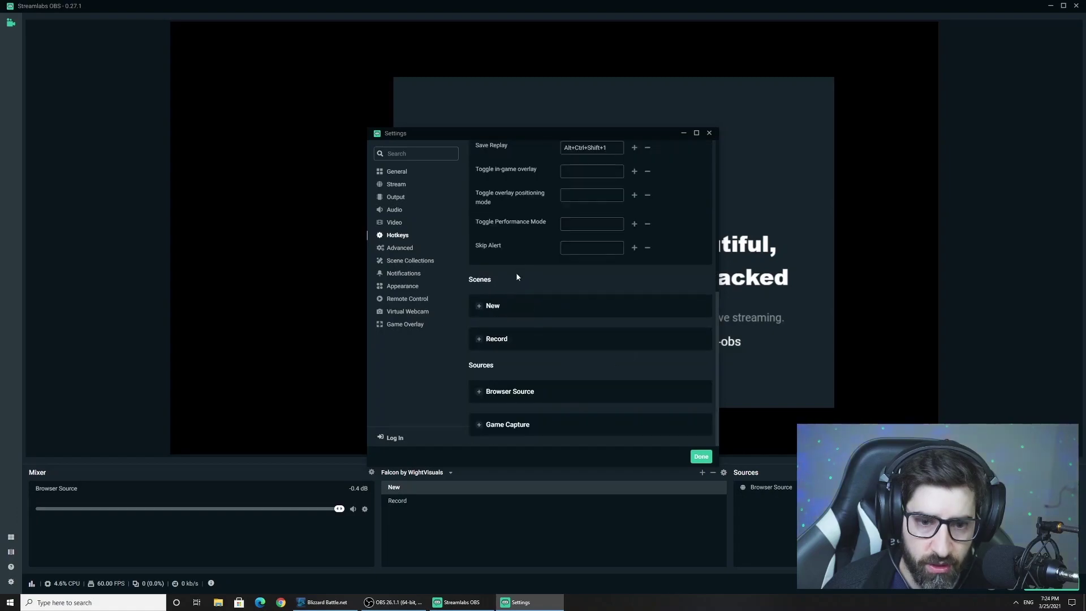
pyautogui.scroll(2, 535, 308)
pyautogui.scroll(1, 536, 315)
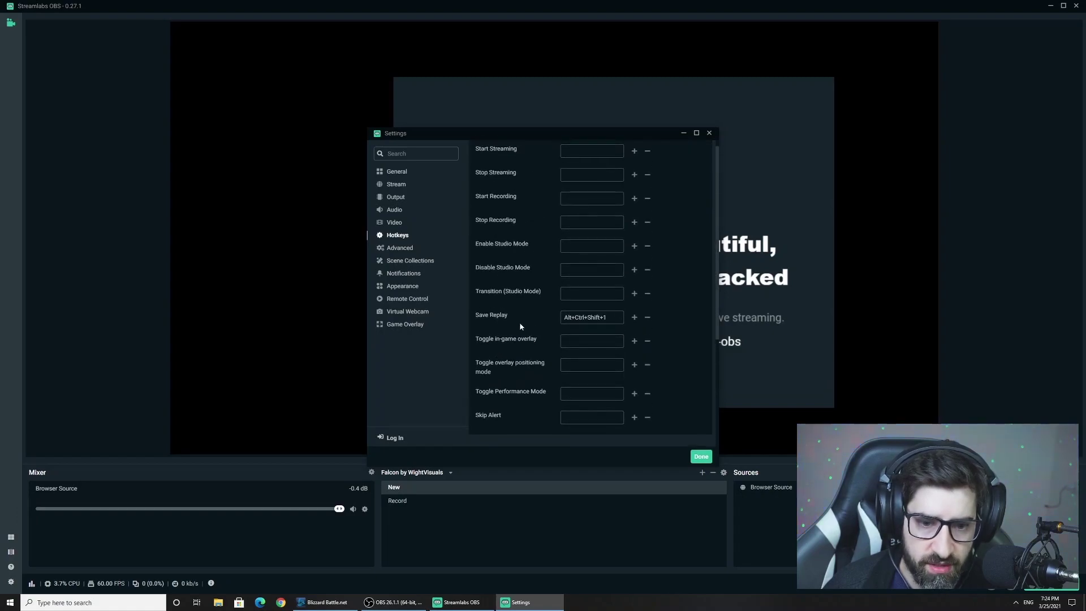
pyautogui.scroll(1, 521, 331)
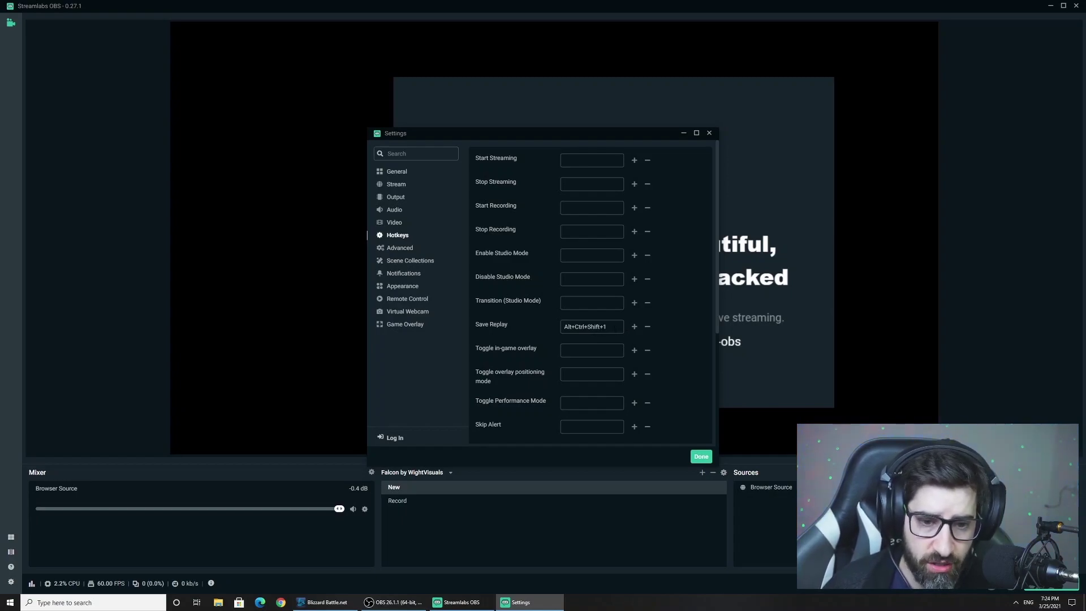
pyautogui.scroll(-3, 600, 334)
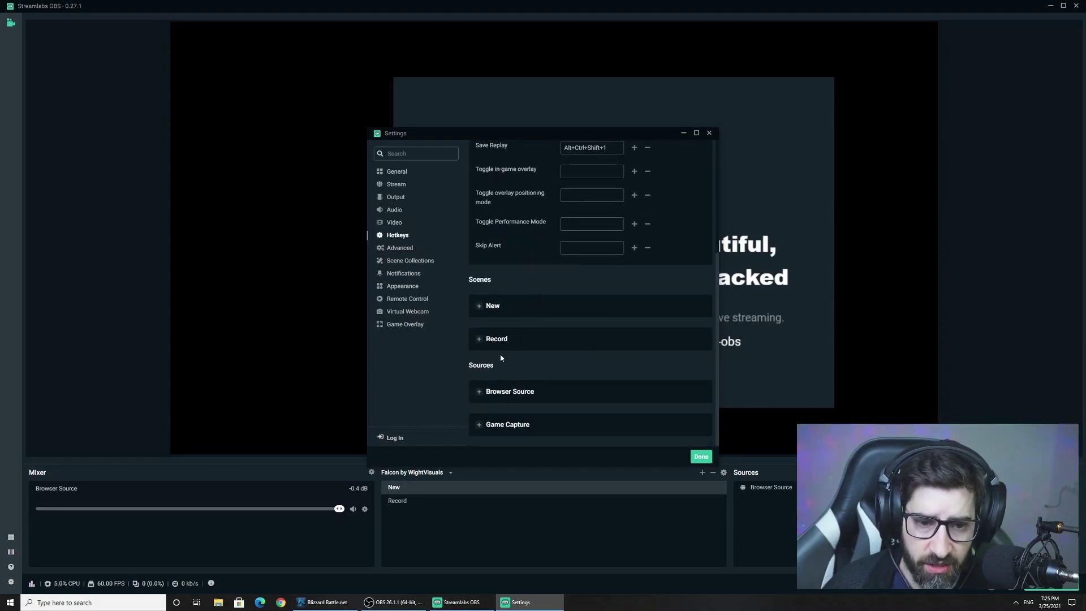
pyautogui.click(500, 393)
pyautogui.scroll(-2, 518, 385)
pyautogui.scroll(2, 566, 351)
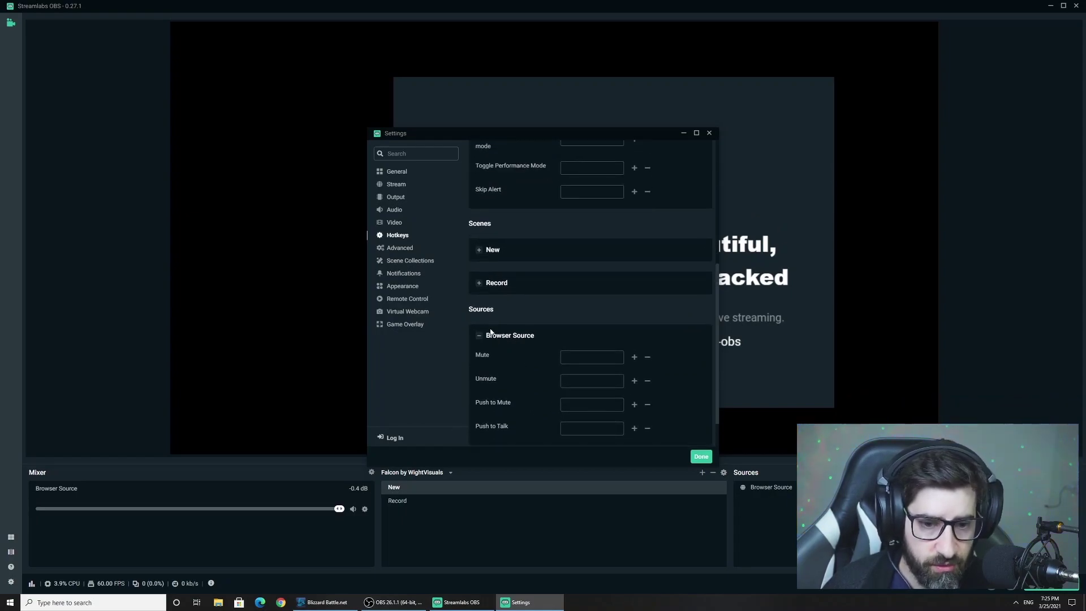
pyautogui.click(485, 379)
pyautogui.scroll(4, 484, 367)
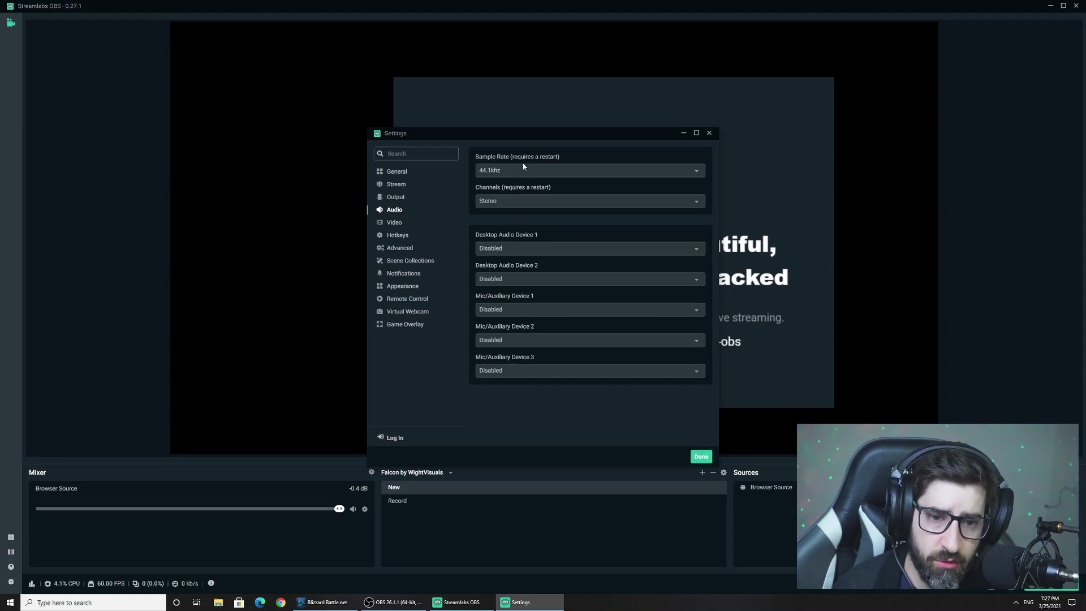
# Step: Keep the audio sample rate at 44.1khz and set Desktop Audio Device 1 to Default
pyautogui.click(501, 170)
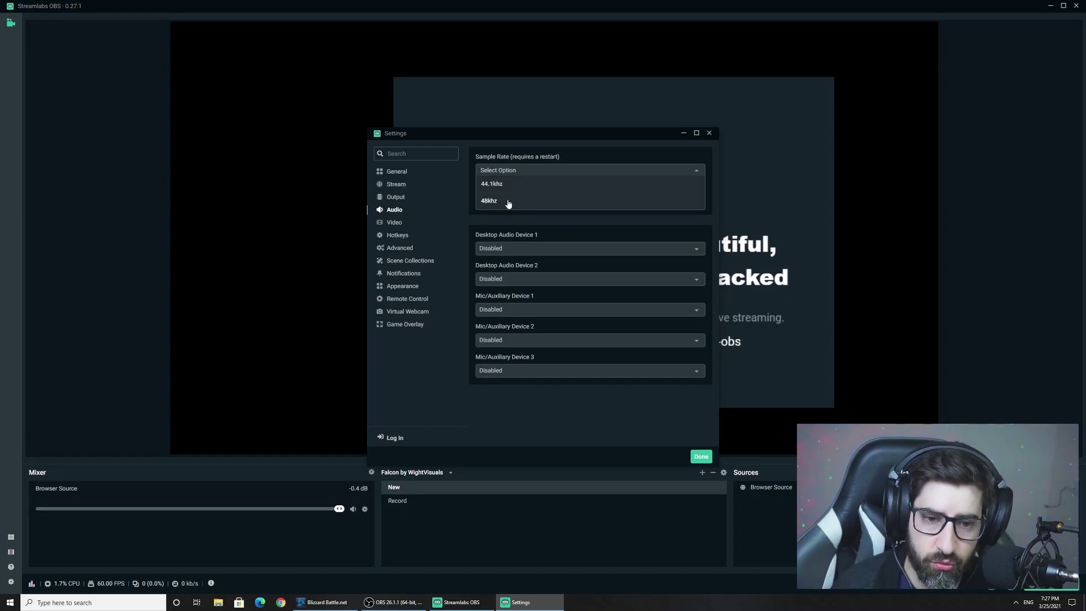
pyautogui.click(497, 184)
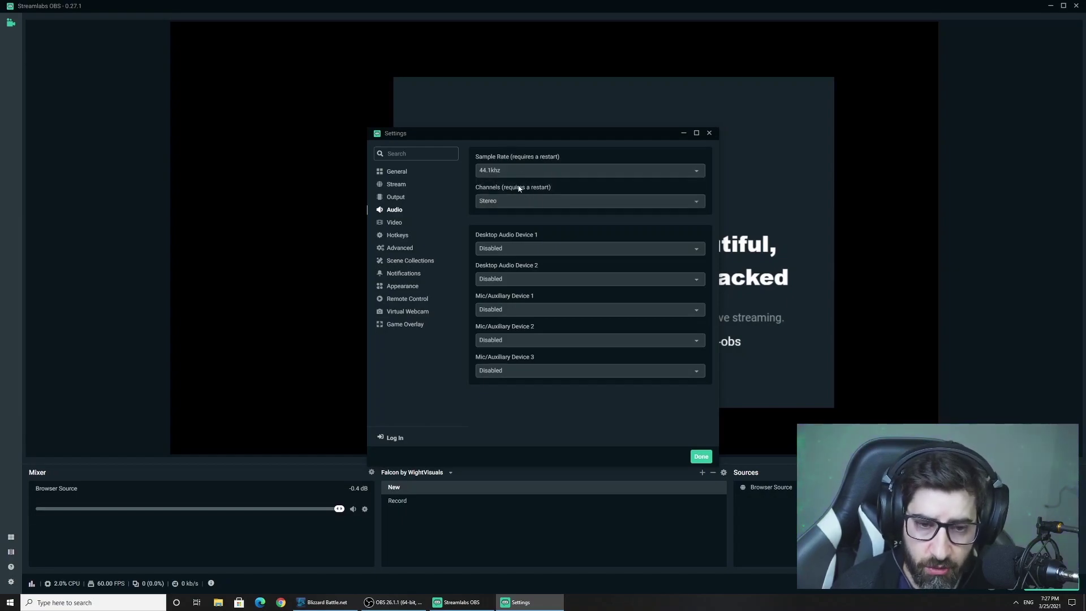
pyautogui.click(556, 248)
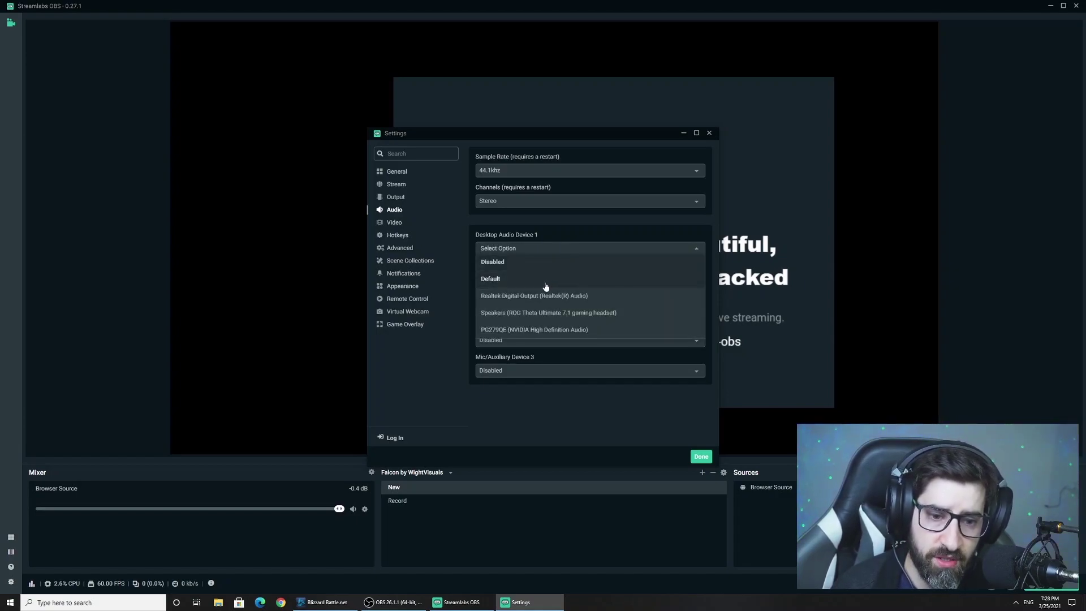
pyautogui.click(509, 279)
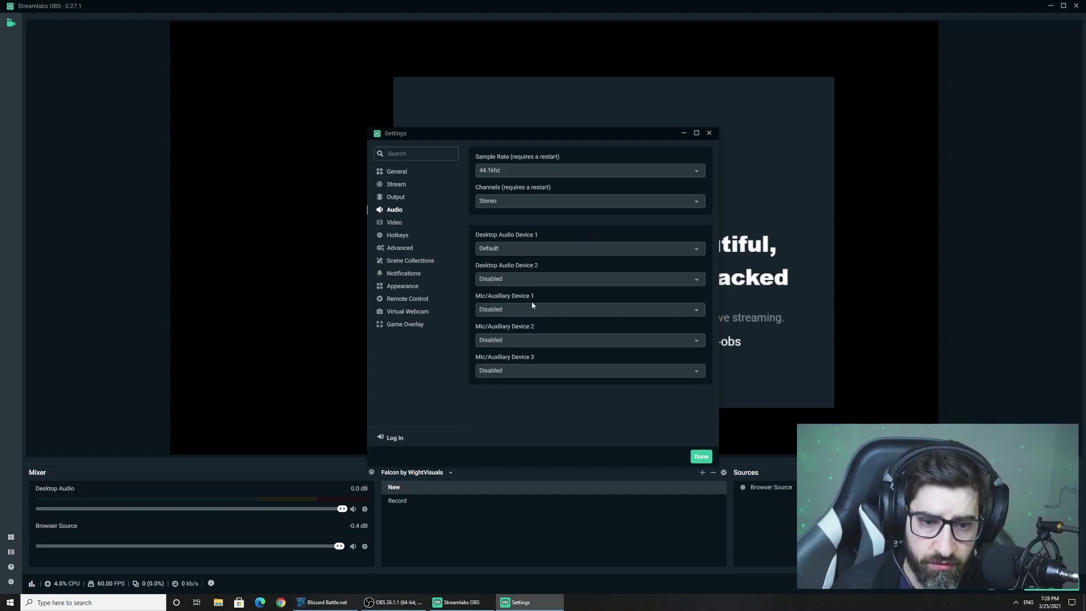
# Step: Try "Mic in at rear panel (Pink) (Realtek(R) Audio)" as Mic/Auxiliary Device 1, and return the device to Disabled
pyautogui.click(505, 311)
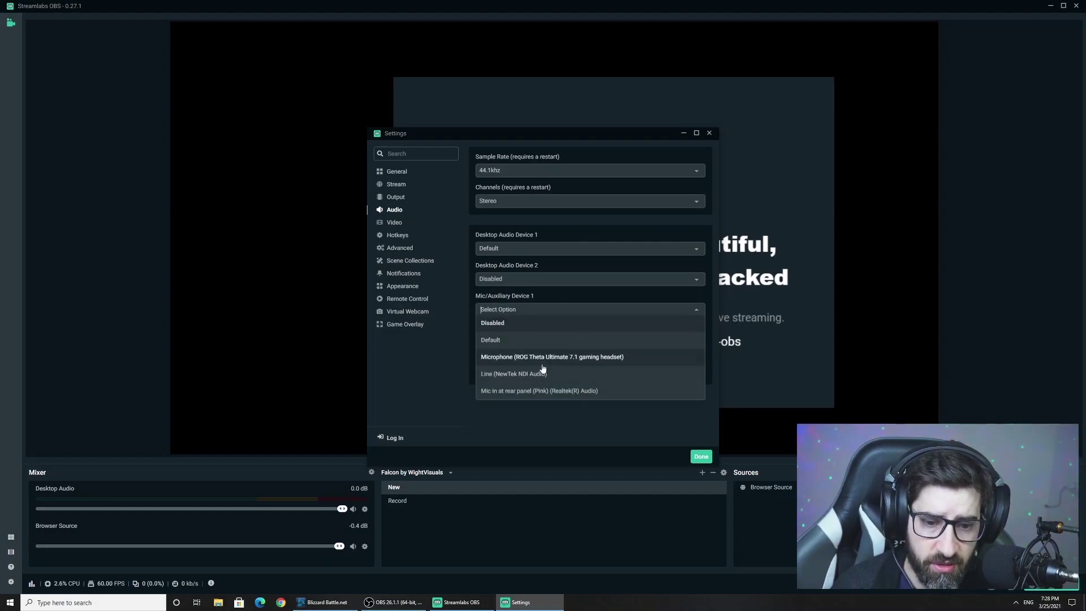
pyautogui.click(546, 395)
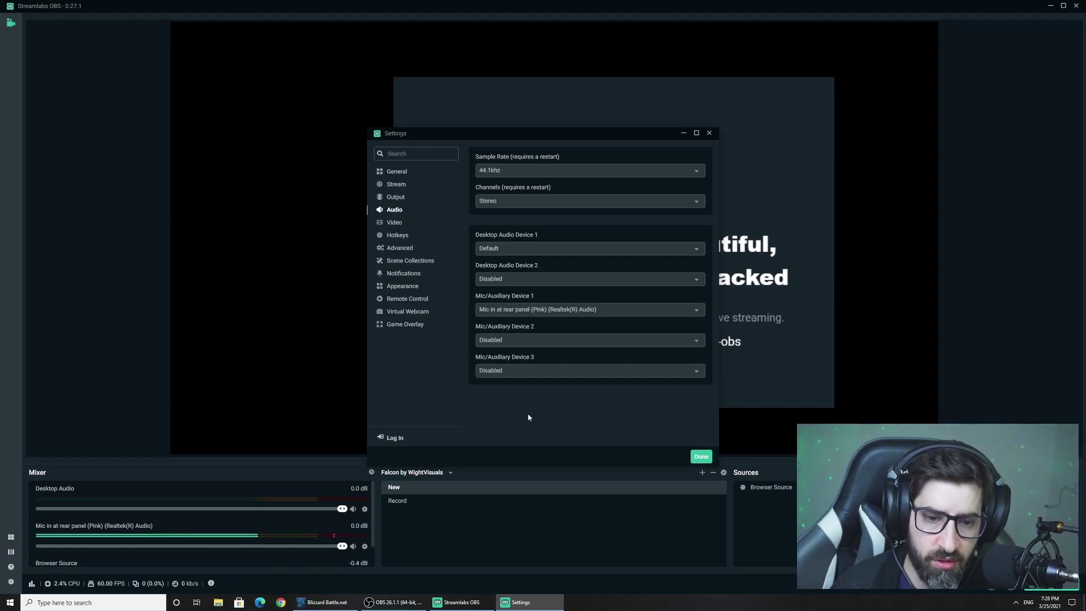
pyautogui.click(554, 309)
pyautogui.click(553, 327)
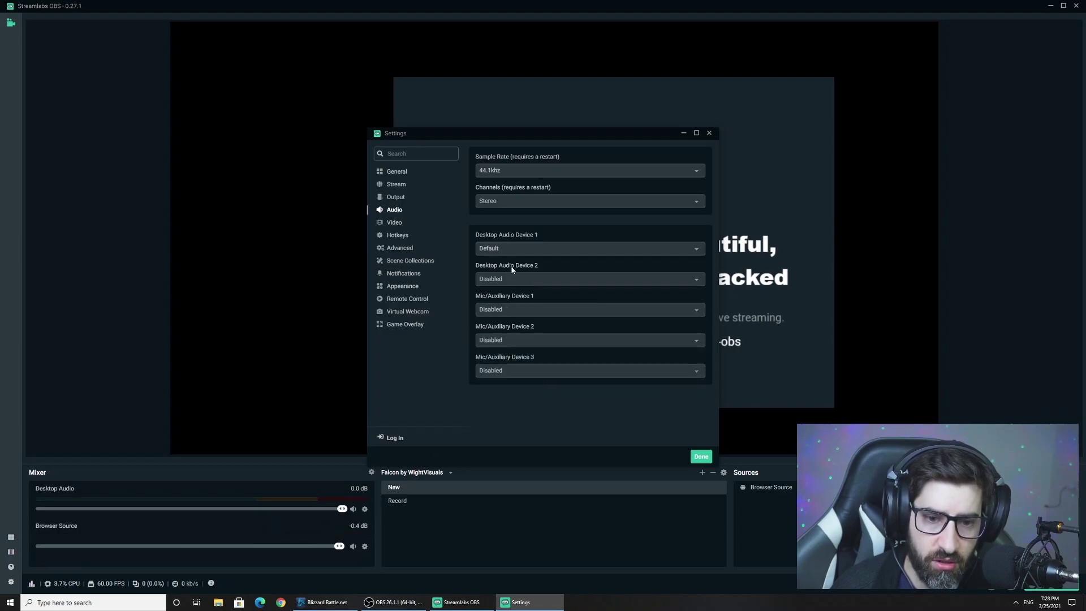
# Step: Review the available options for Desktop Audio Device 1 and set it to Disabled
pyautogui.click(525, 250)
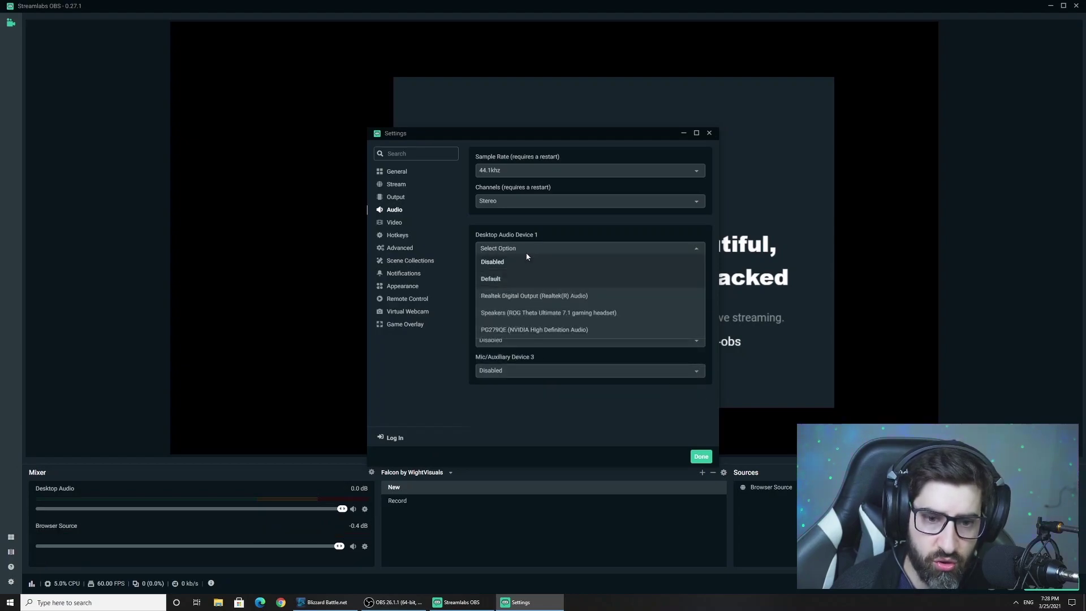
pyautogui.click(543, 398)
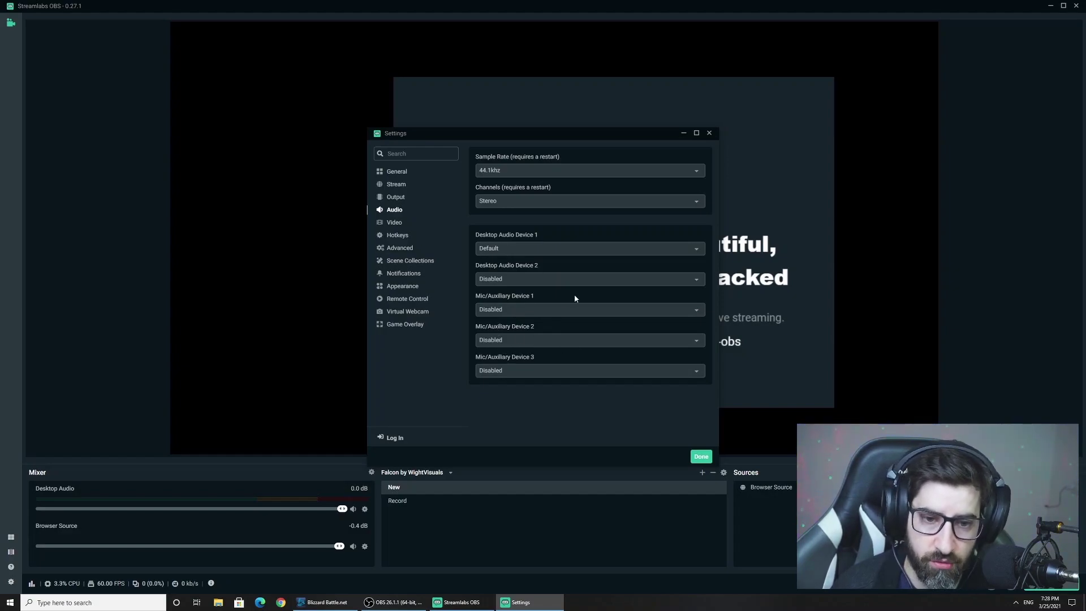
pyautogui.click(524, 250)
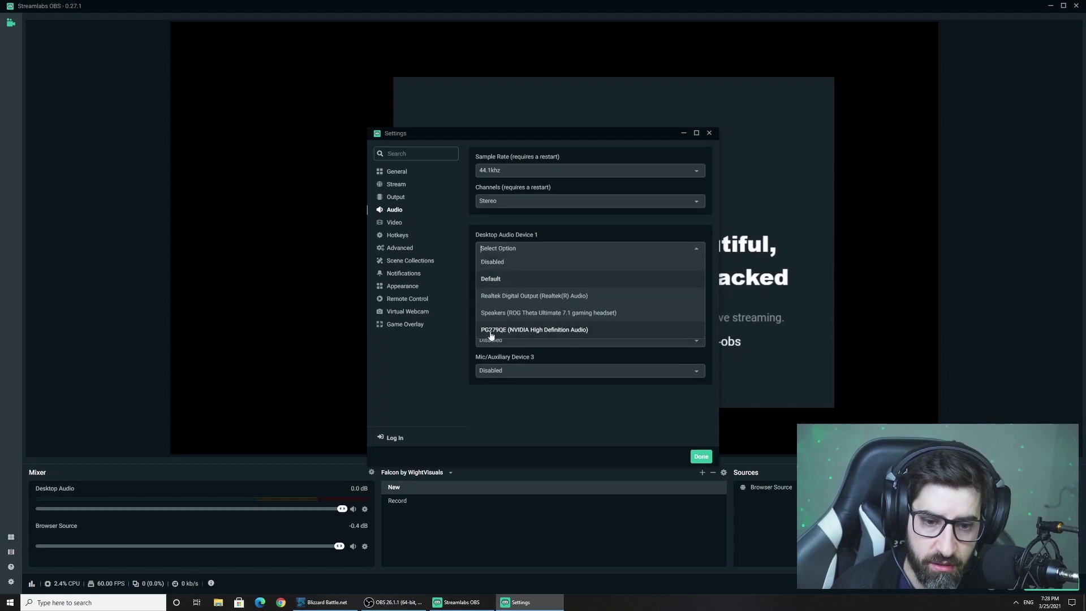
pyautogui.click(492, 261)
# Step: Examine the advanced settings for video, audio monitoring, recording filename formatting and the replay buffer
pyautogui.click(400, 247)
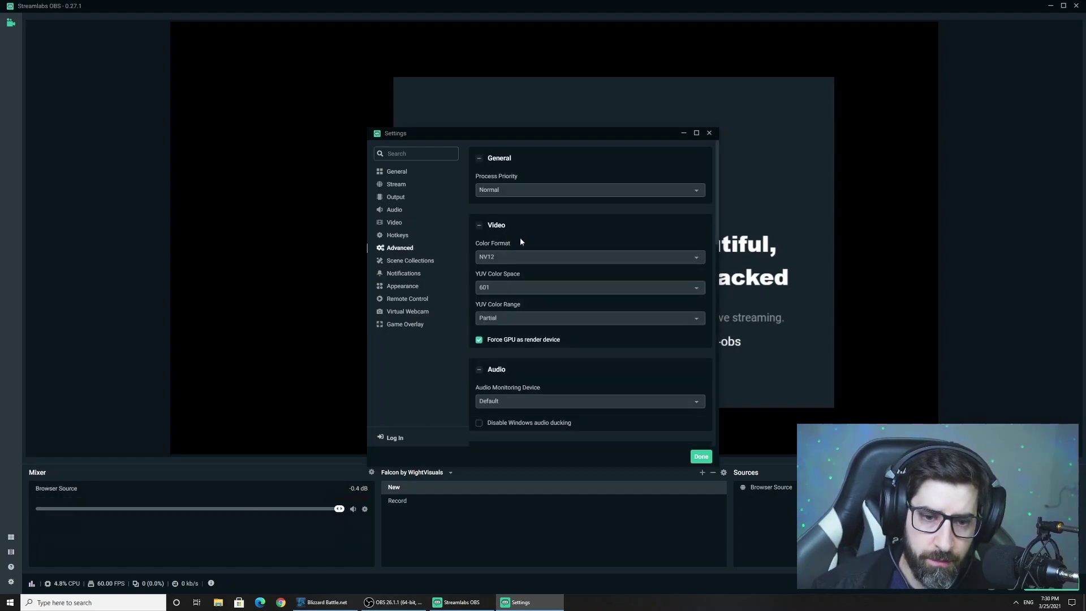
pyautogui.scroll(-3, 543, 310)
pyautogui.scroll(-5, 543, 310)
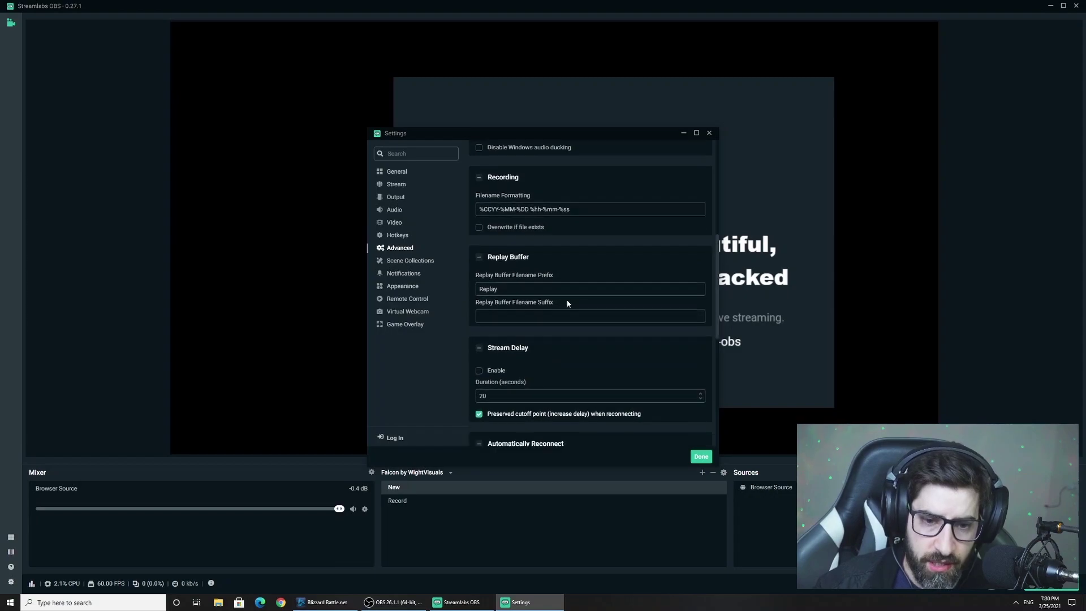
pyautogui.scroll(-2, 558, 296)
pyautogui.scroll(5, 568, 305)
pyautogui.scroll(2, 569, 304)
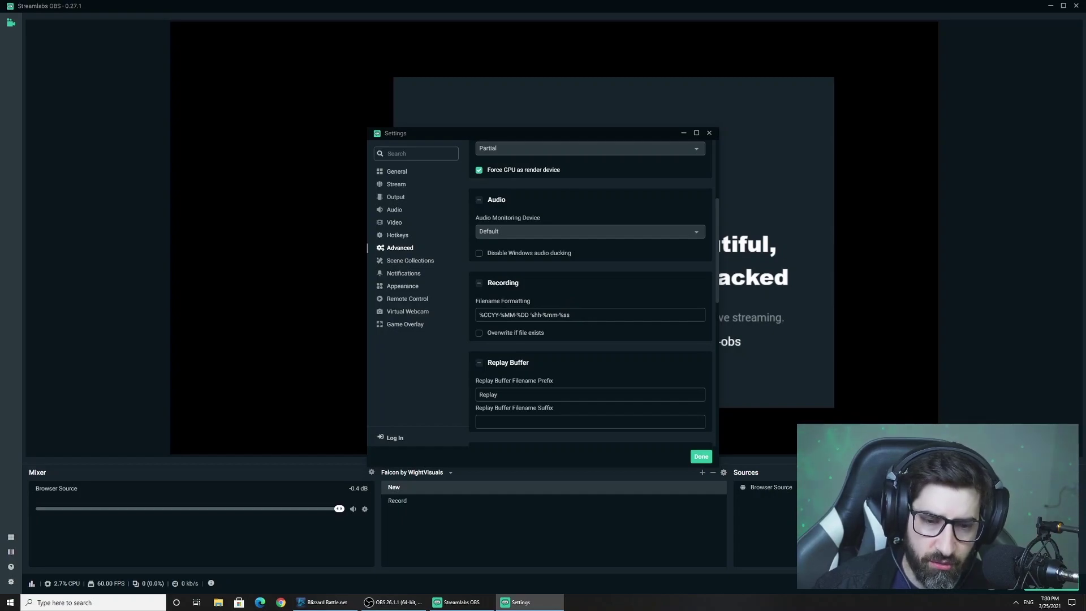
pyautogui.moveTo(487, 315); pyautogui.dragTo(529, 315)
pyautogui.click(515, 315)
pyautogui.click(512, 315)
pyautogui.scroll(-1, 557, 292)
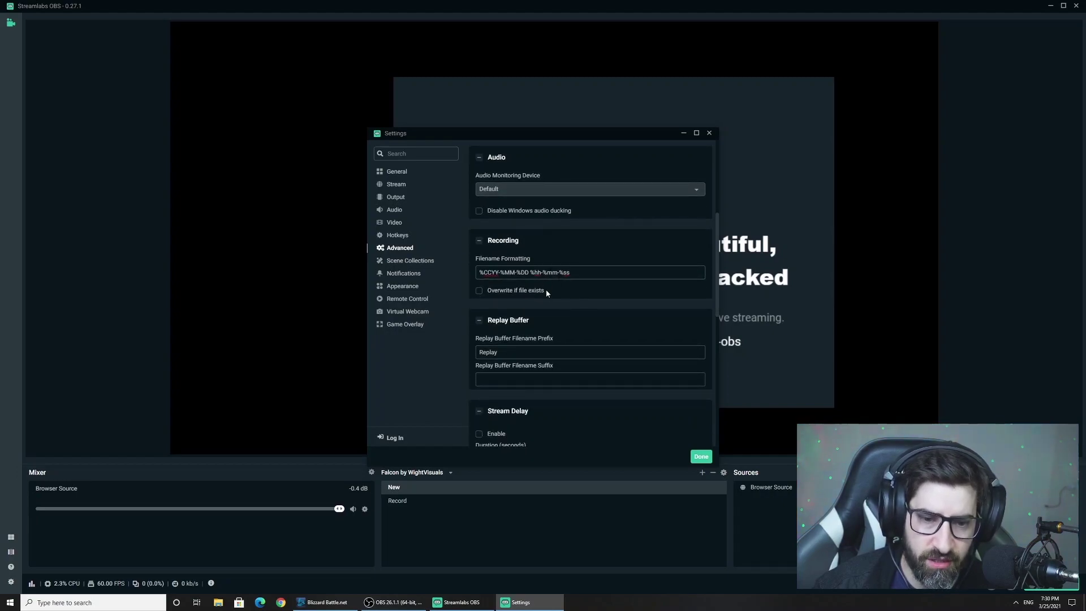
pyautogui.scroll(-1, 561, 306)
pyautogui.scroll(-1, 550, 328)
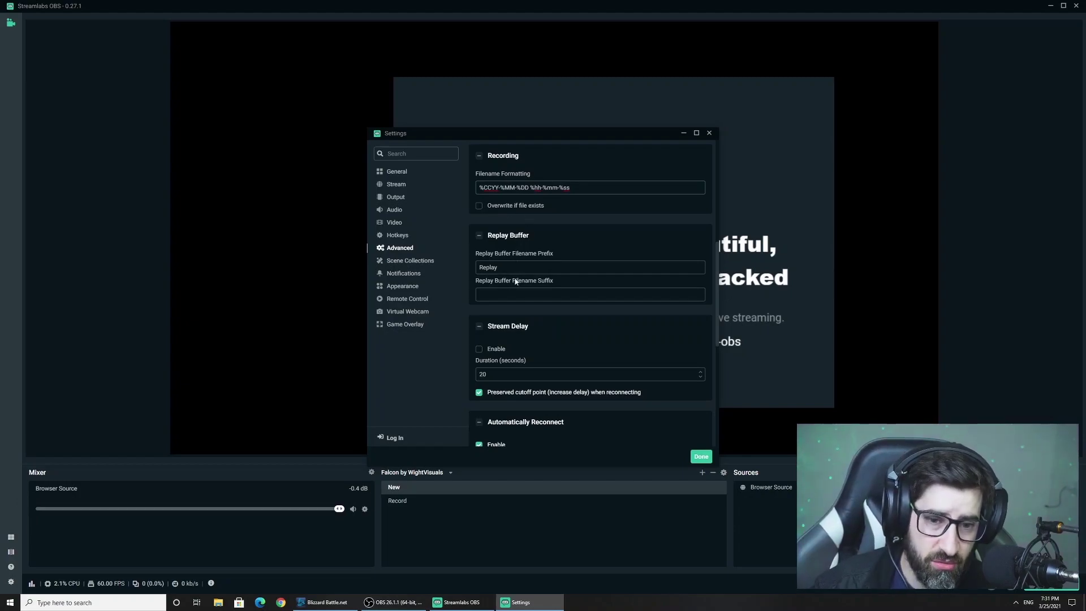
pyautogui.scroll(-3, 517, 233)
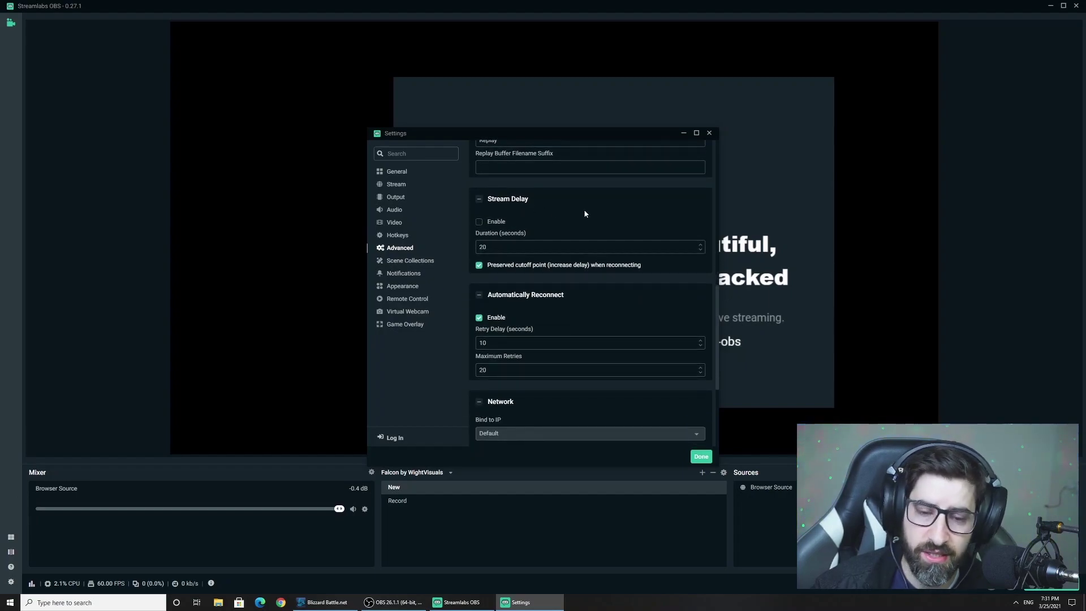
# Step: Toggle Stream Delay on and off again, and review the automatic reconnect, network, sources and media file options
pyautogui.click(479, 222)
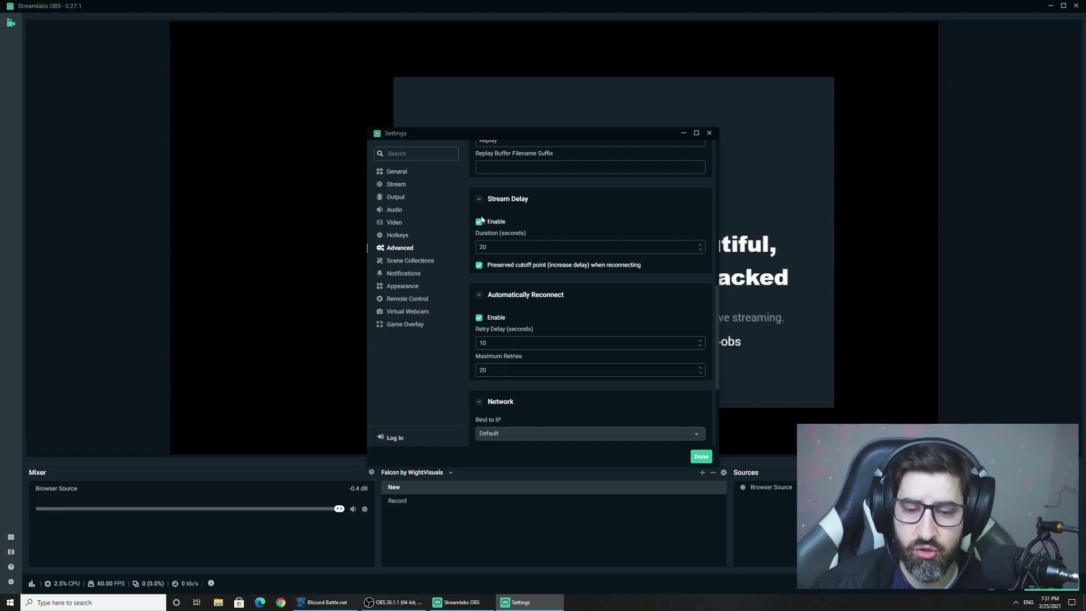
pyautogui.click(480, 222)
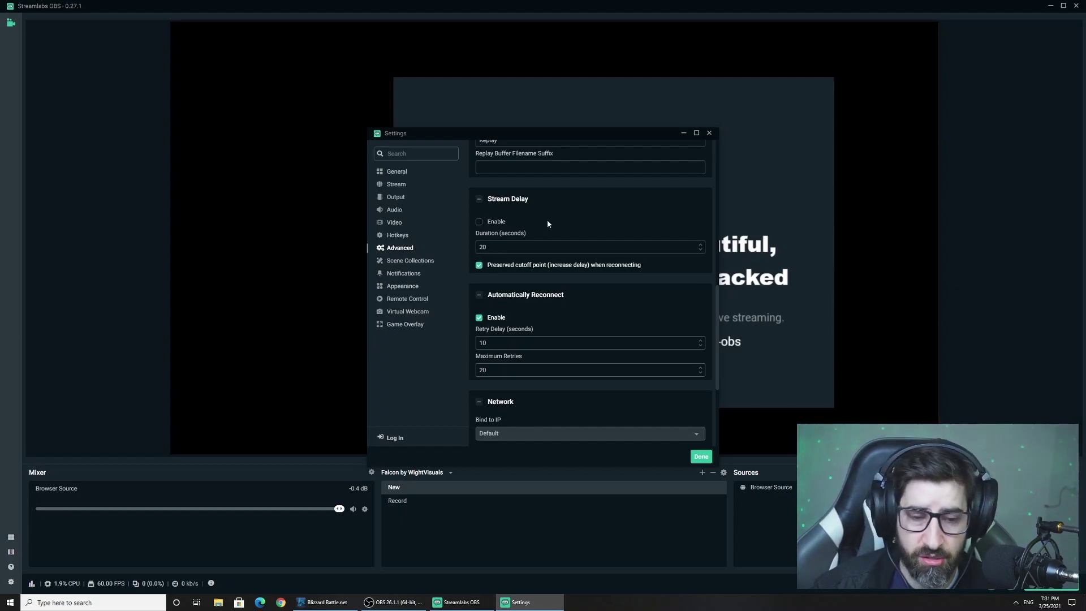
pyautogui.scroll(-1, 541, 228)
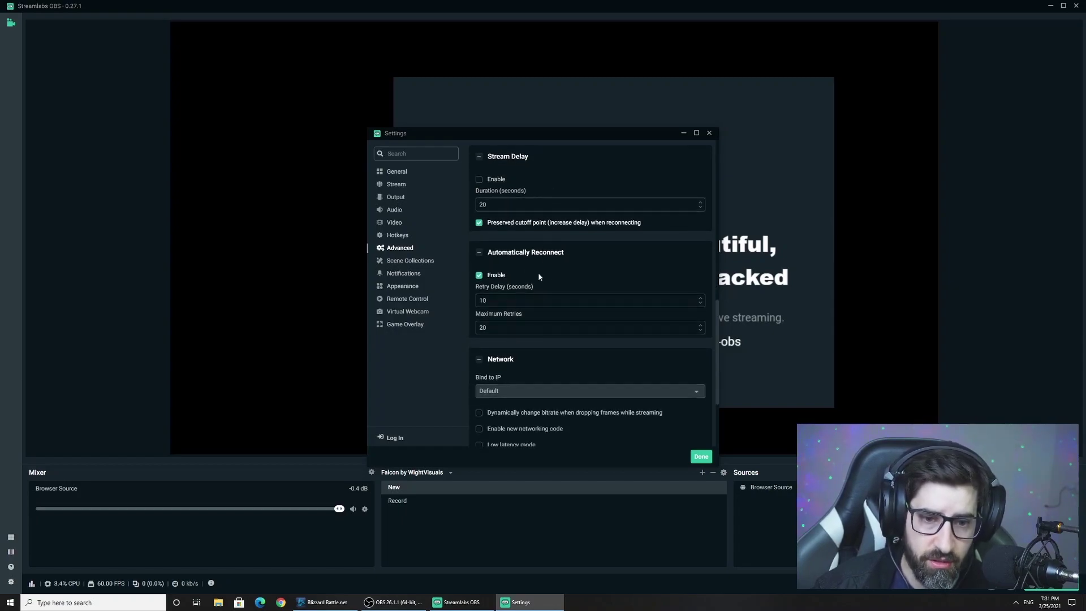
pyautogui.scroll(-1, 594, 269)
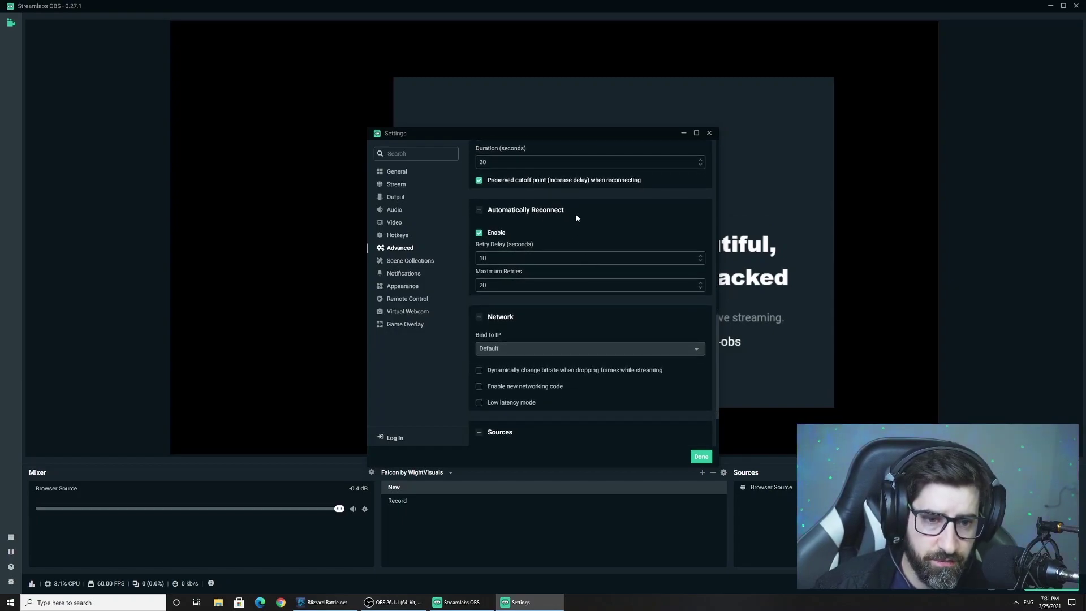
pyautogui.scroll(1, 538, 223)
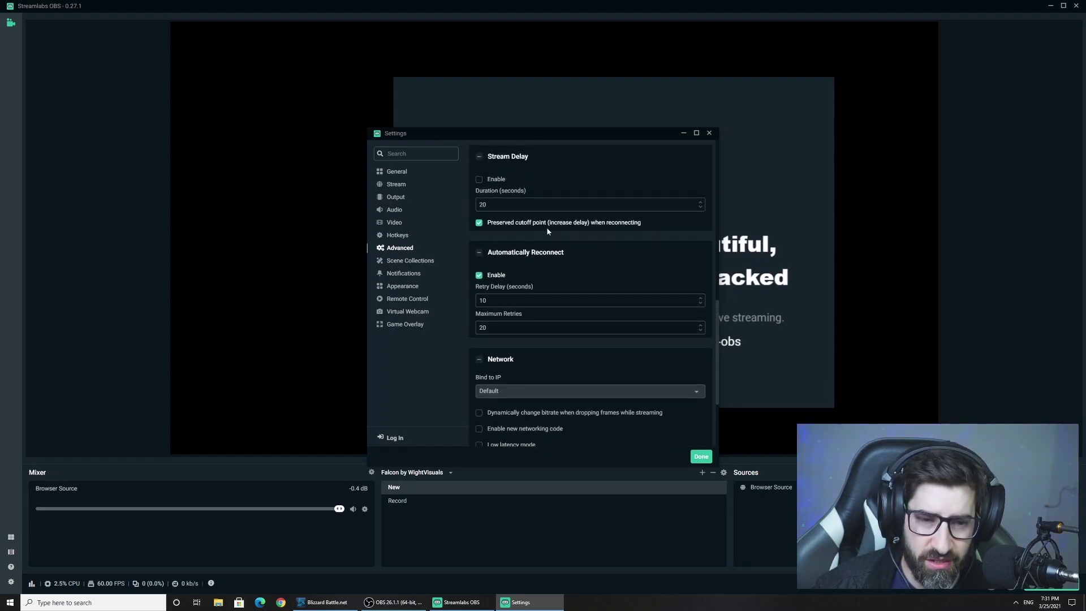
pyautogui.scroll(-1, 594, 261)
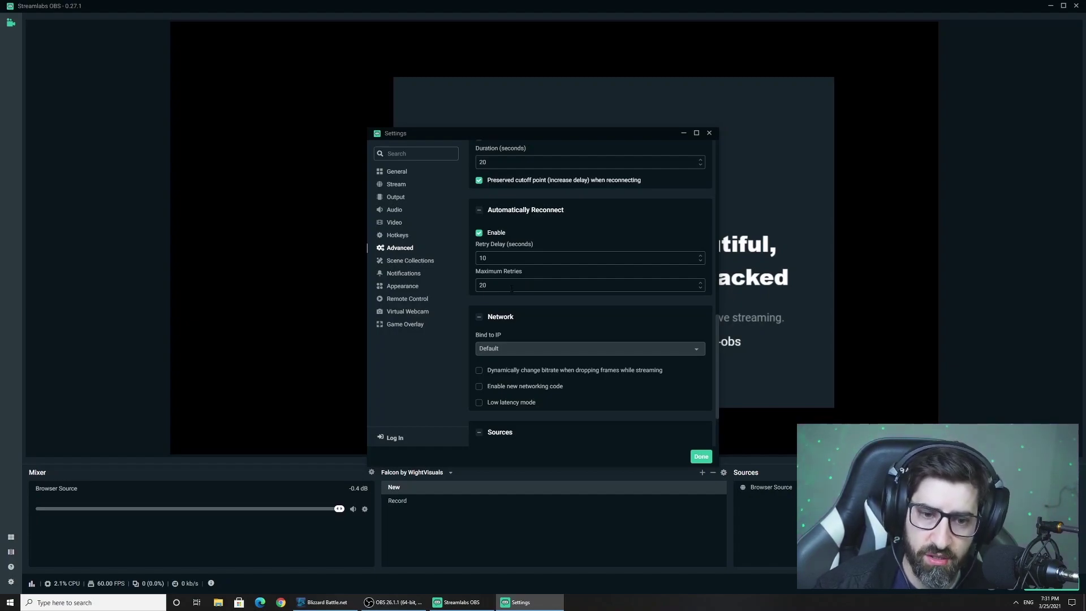
pyautogui.scroll(-1, 535, 310)
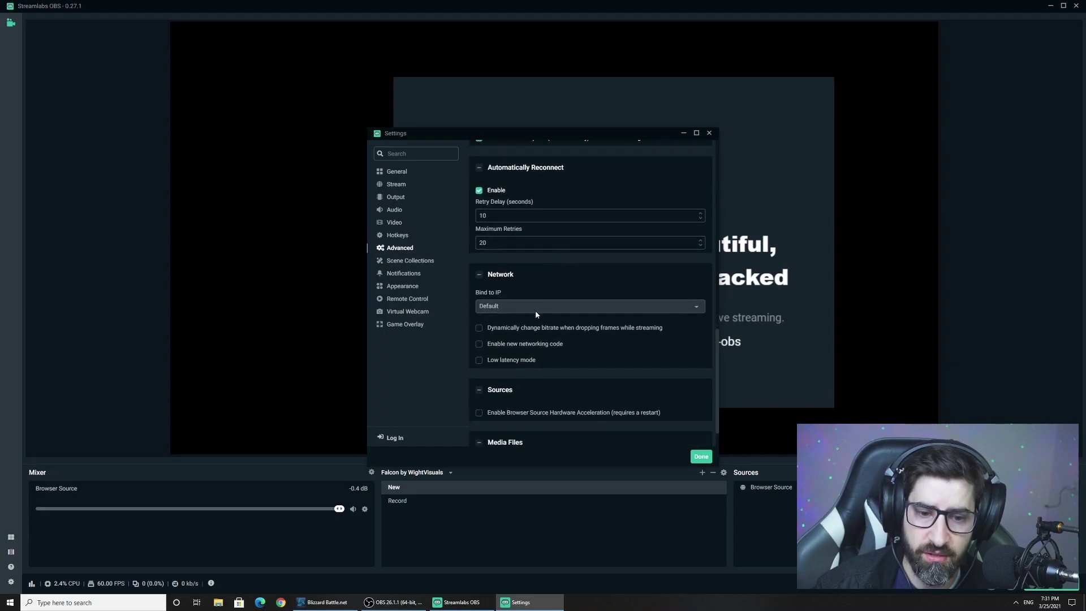
pyautogui.scroll(-1, 482, 289)
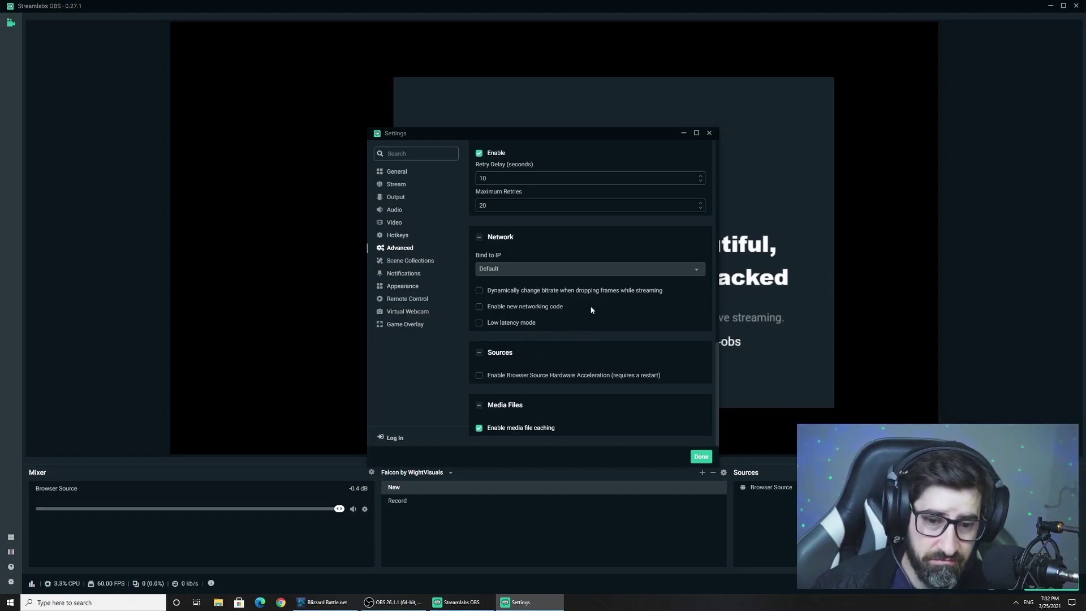
# Step: Review the scene collection import, export and cloud backup options and the notification settings
pyautogui.click(417, 266)
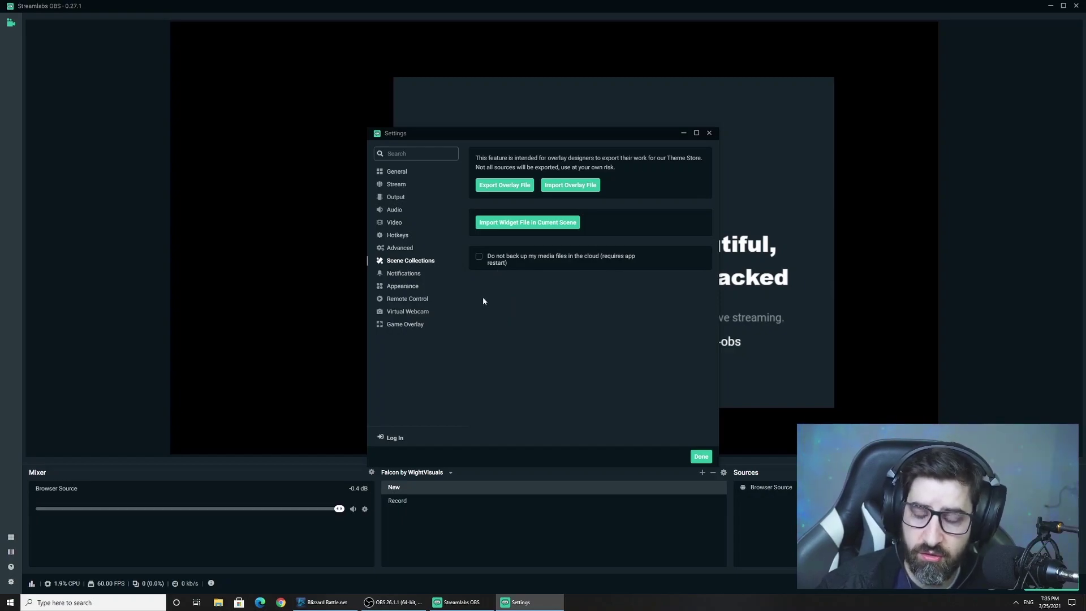
pyautogui.click(481, 259)
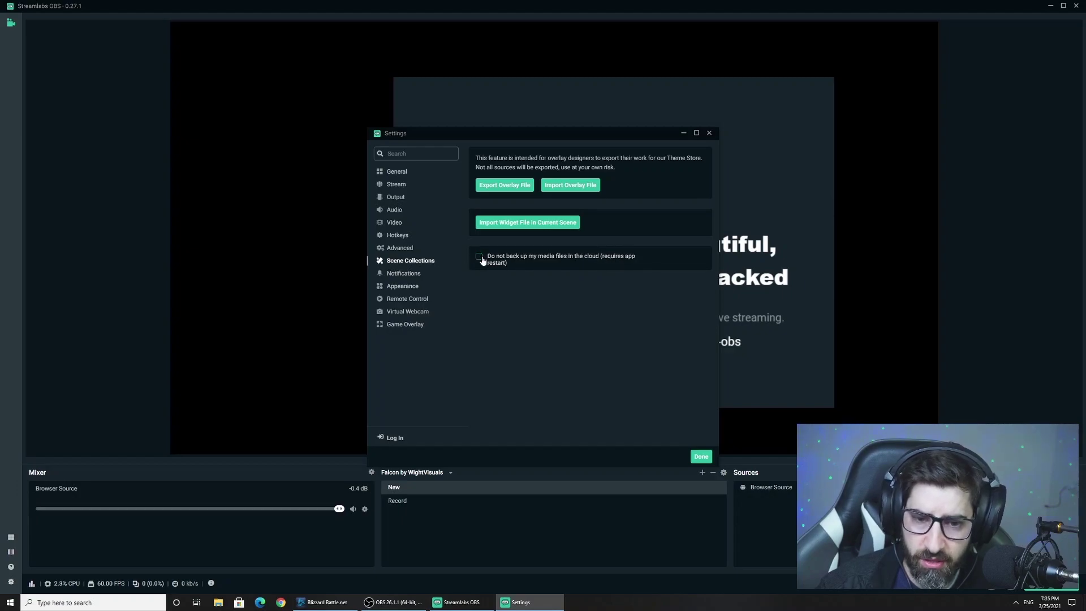
pyautogui.click(418, 277)
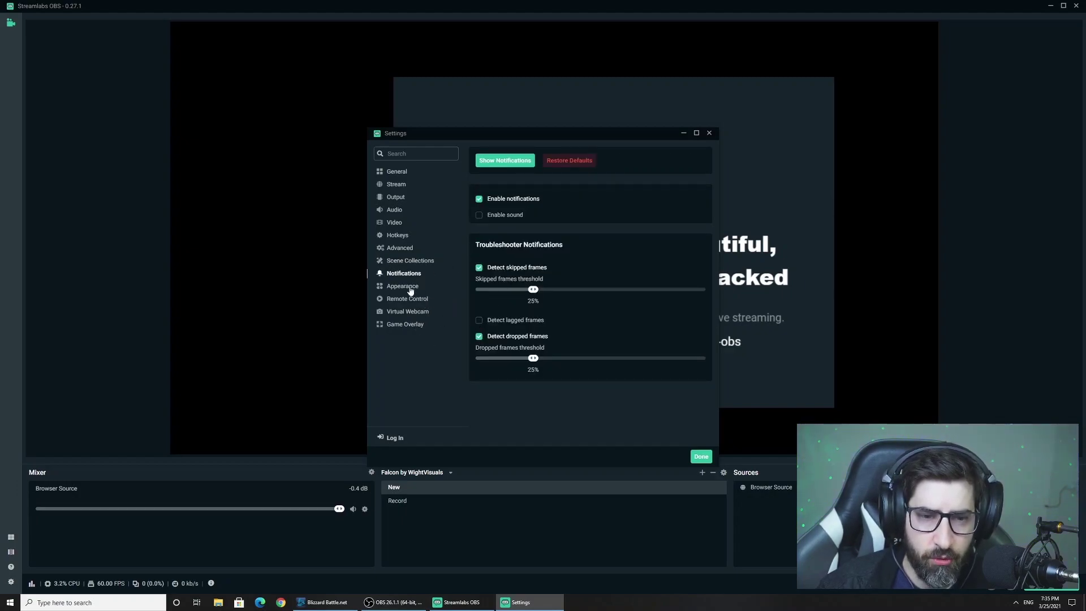
# Step: Try the Day theme in the appearance settings and switch back to the Night theme
pyautogui.click(408, 289)
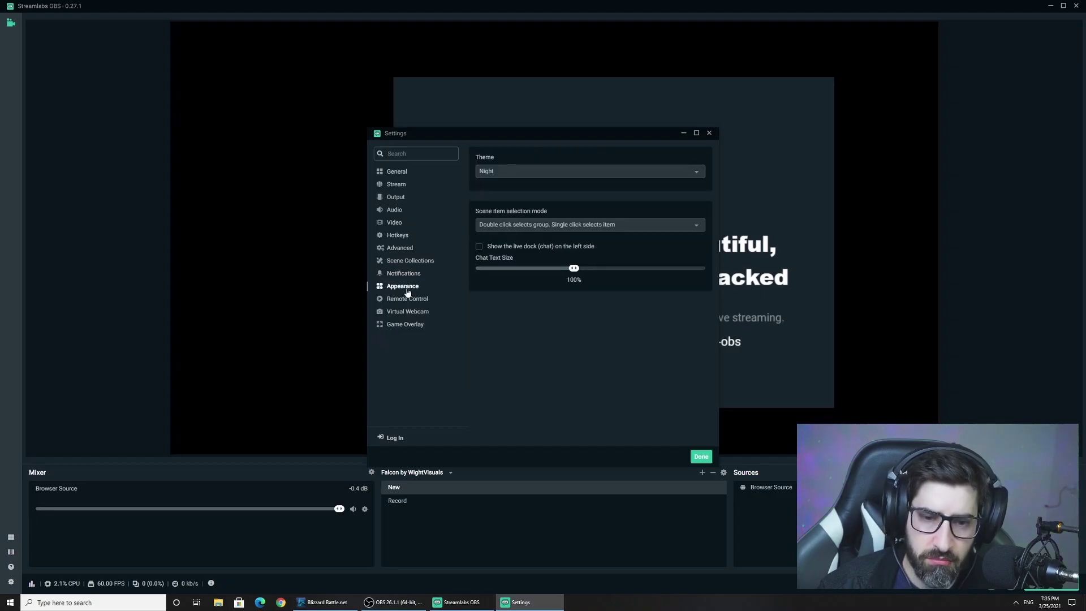
pyautogui.click(510, 172)
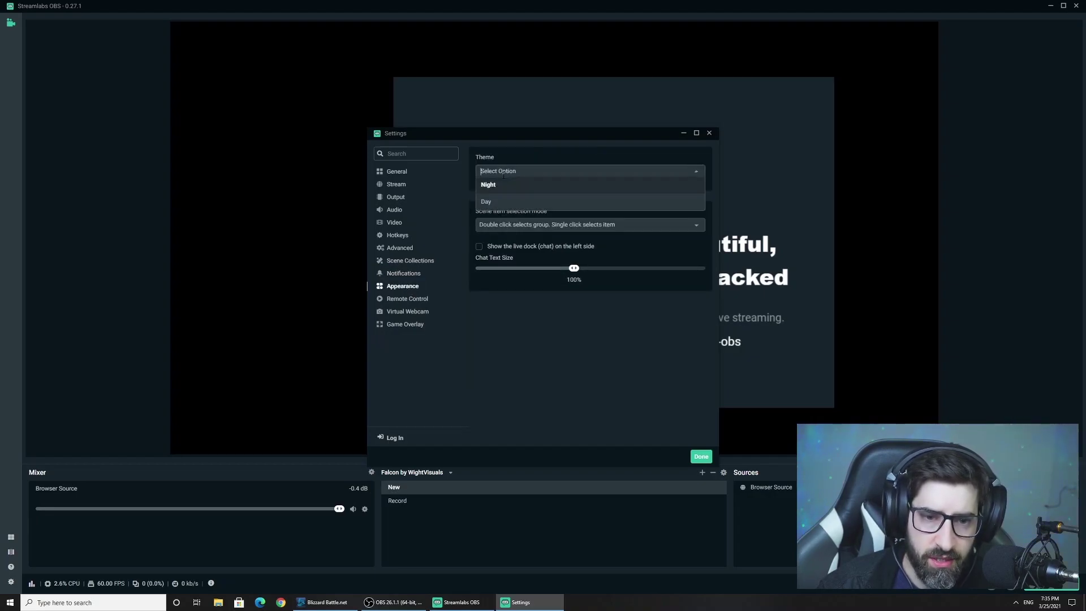
pyautogui.click(513, 204)
pyautogui.click(509, 171)
pyautogui.click(505, 185)
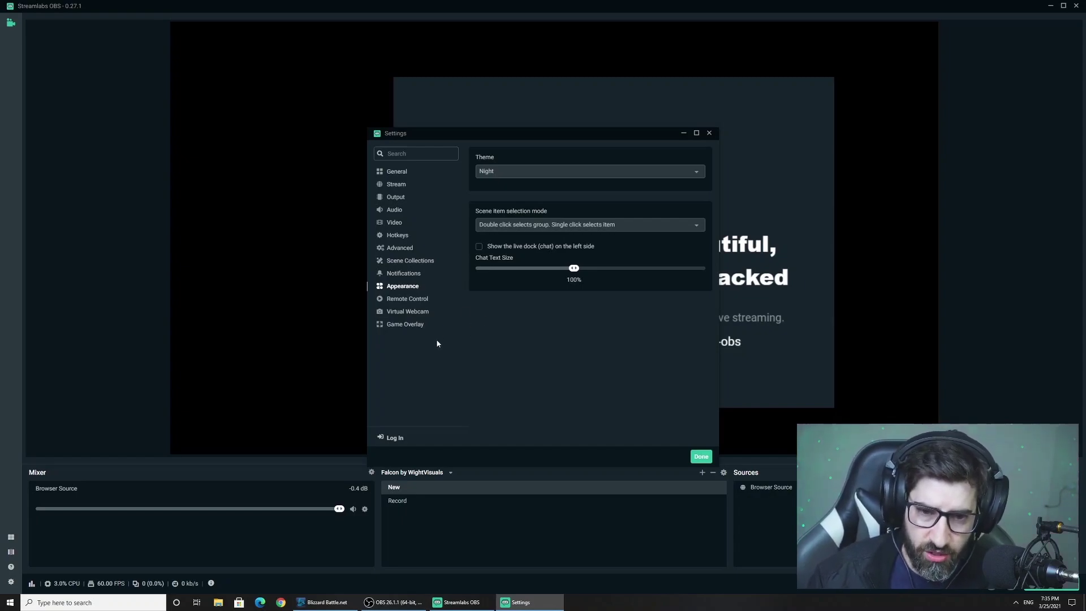
# Step: Review the remote control, virtual webcam and game overlay settings
pyautogui.click(406, 300)
pyautogui.click(413, 316)
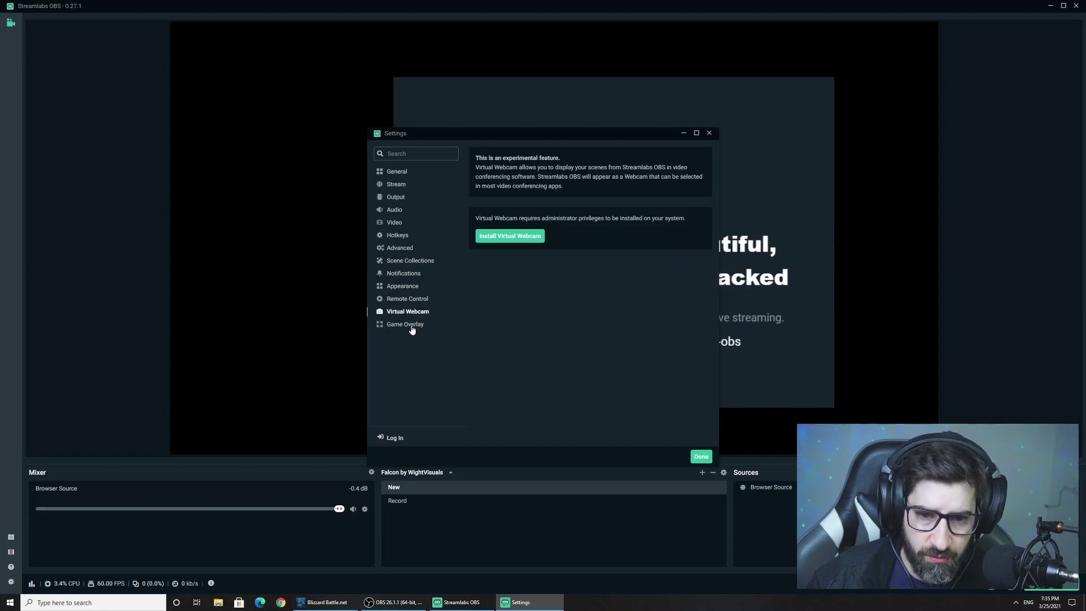
pyautogui.click(413, 327)
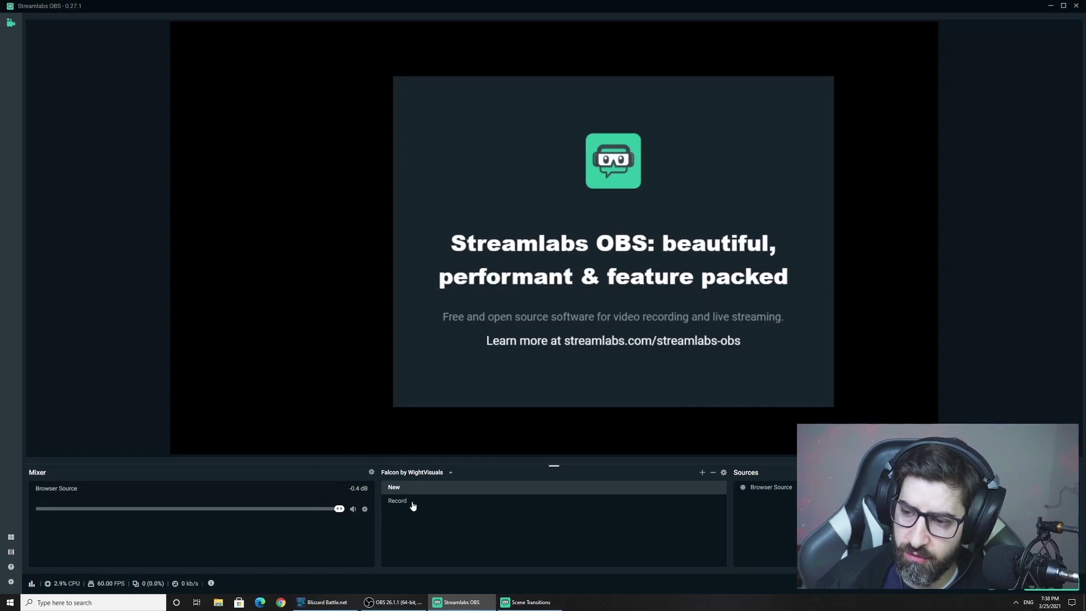
# Step: Examine the properties of the Global Transition stinger and close the scene transitions window
pyautogui.click(724, 473)
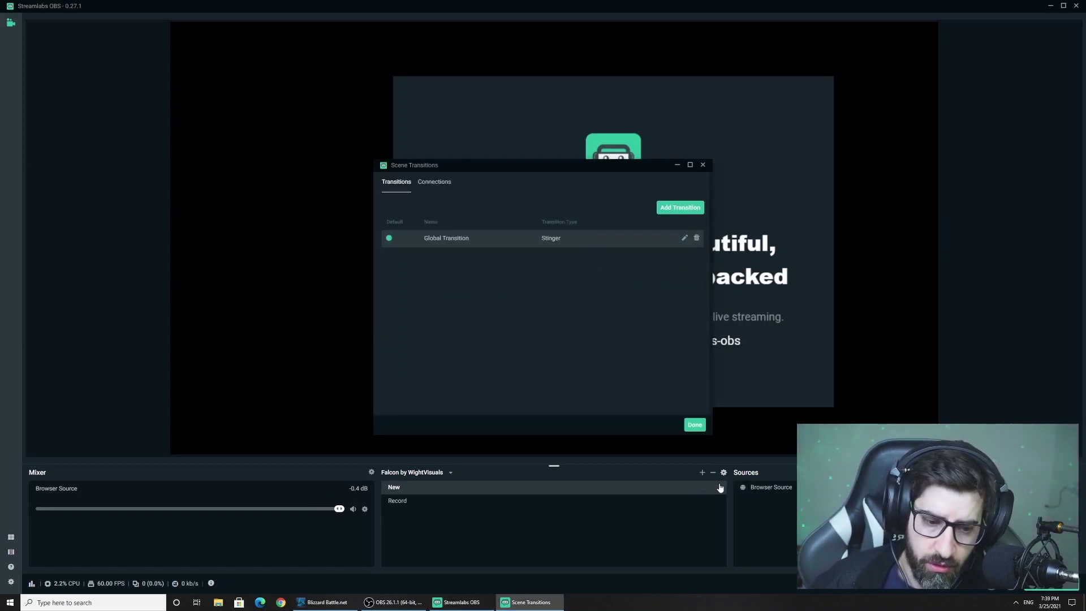
pyautogui.click(686, 239)
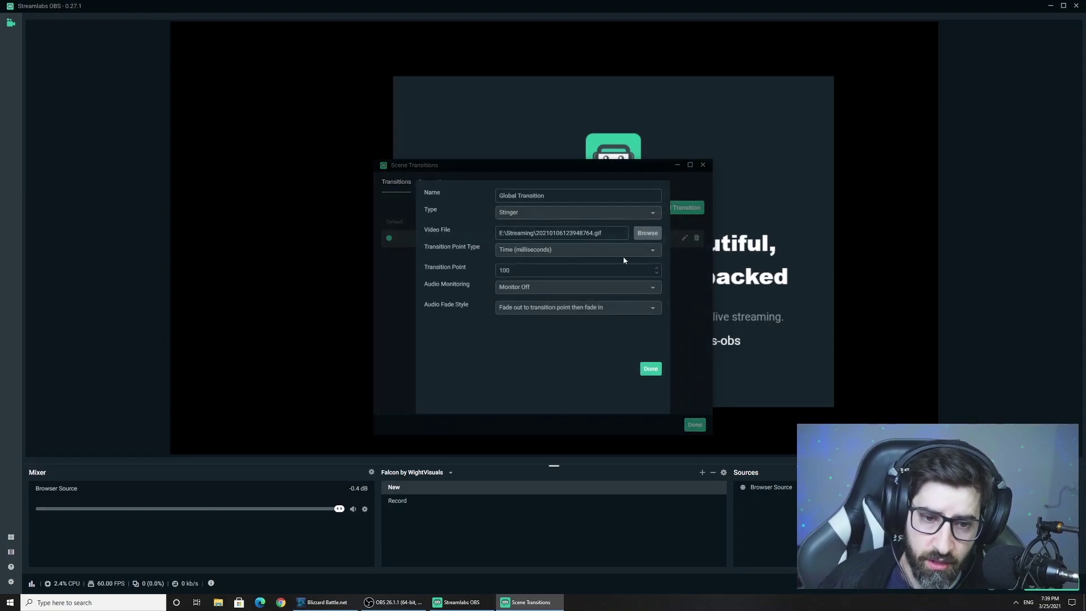
pyautogui.click(650, 368)
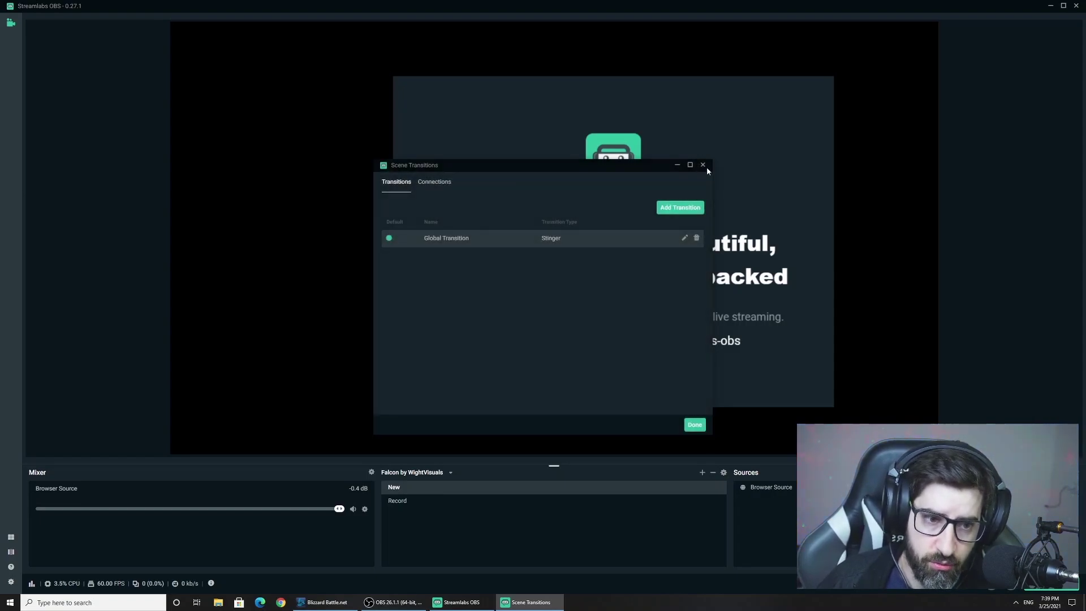
pyautogui.click(702, 164)
# Step: Reopen the Global Transition's properties, check its name and video file, and keep the audio fade style at "Fade out to transition point then fade in"
pyautogui.click(725, 473)
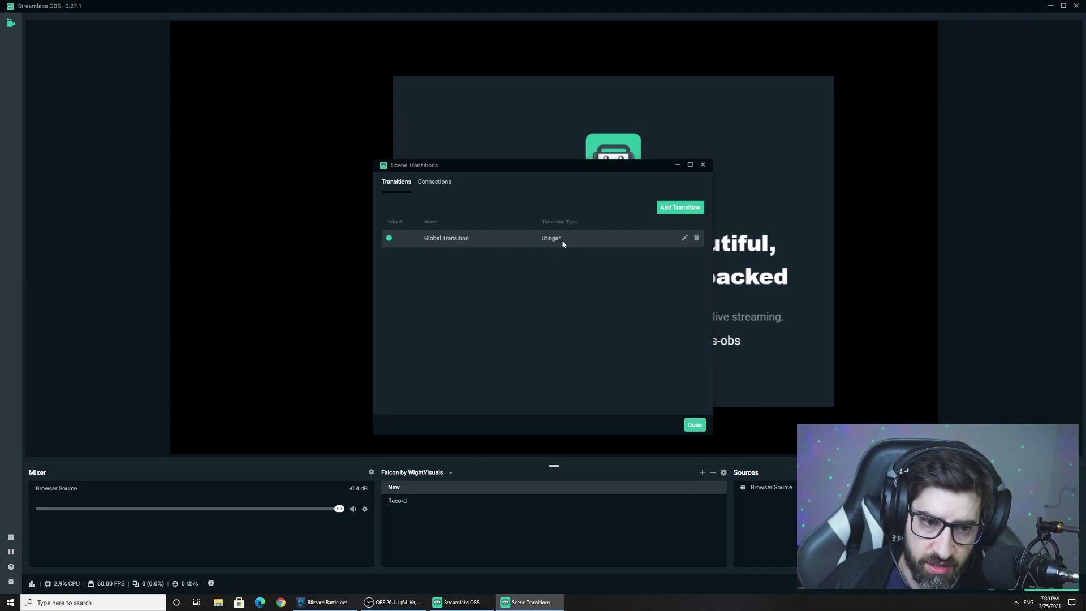
pyautogui.click(685, 239)
pyautogui.moveTo(603, 233); pyautogui.dragTo(499, 234)
pyautogui.click(499, 234)
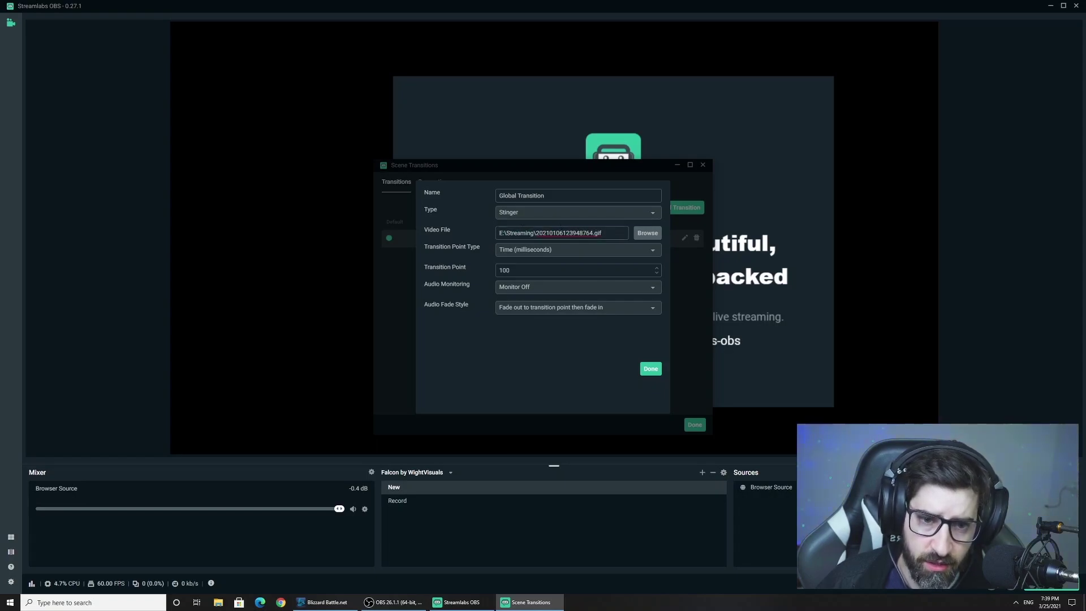
pyautogui.moveTo(544, 197); pyautogui.dragTo(457, 200)
pyautogui.click(497, 300)
pyautogui.click(529, 312)
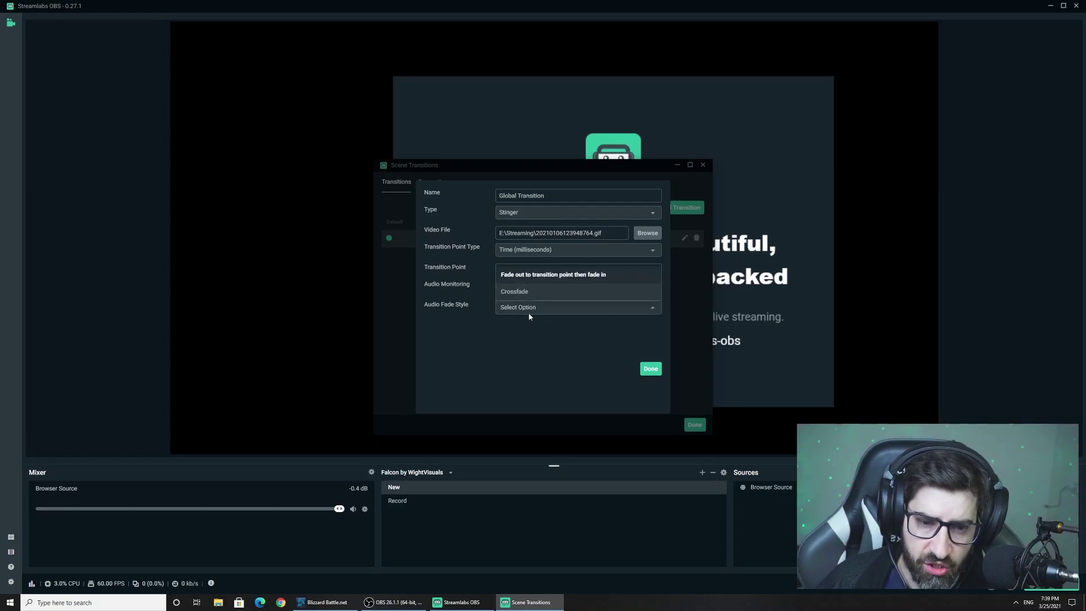
pyautogui.click(540, 275)
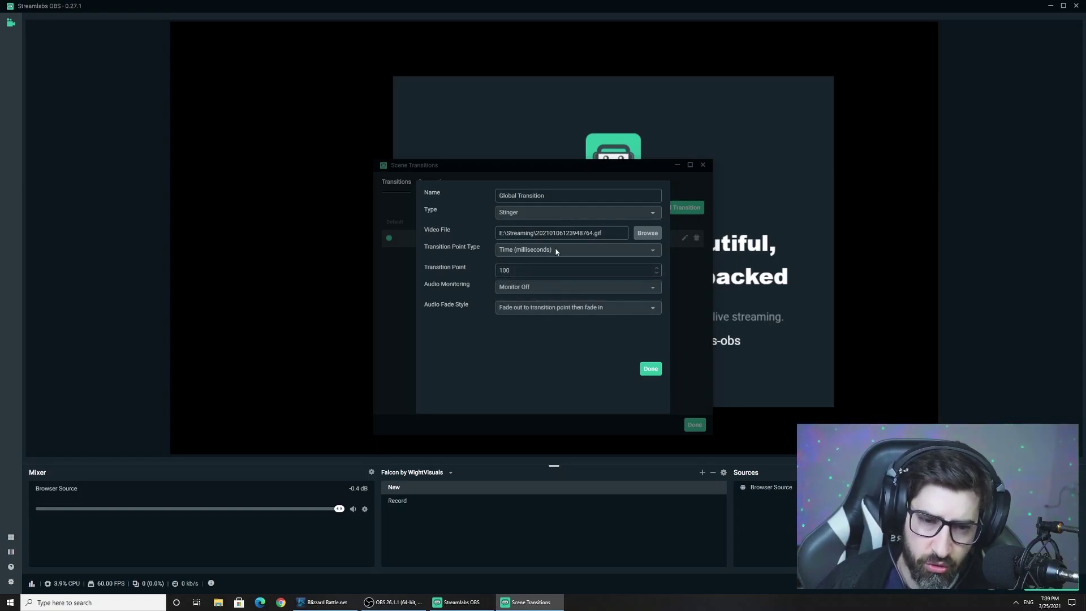
# Step: Try Frame as the Global Transition's transition point type and switch back to Time (milliseconds)
pyautogui.click(534, 250)
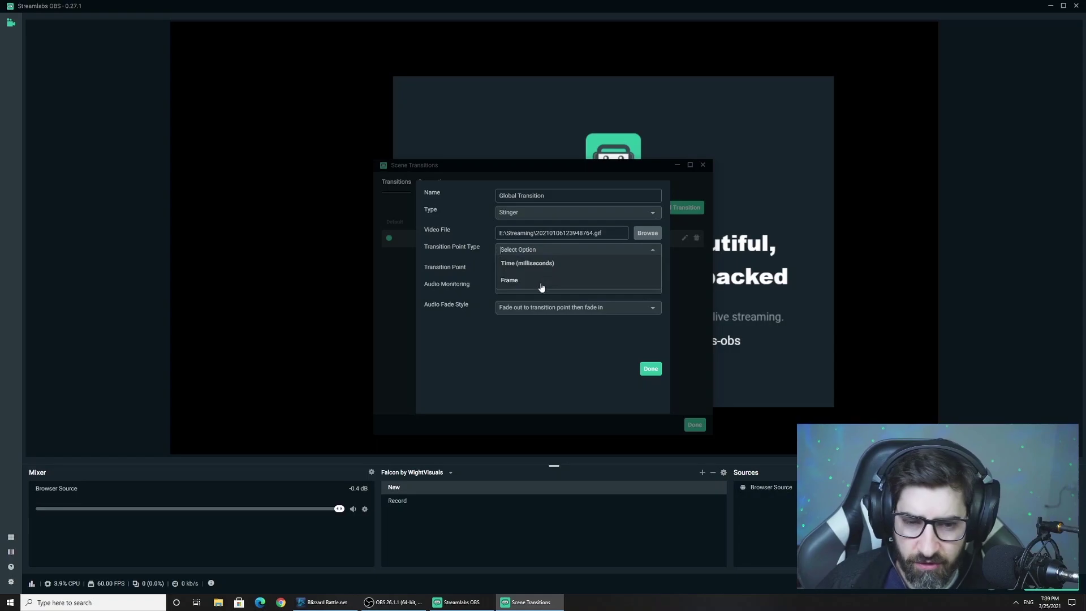
pyautogui.click(526, 281)
pyautogui.click(517, 249)
pyautogui.click(529, 269)
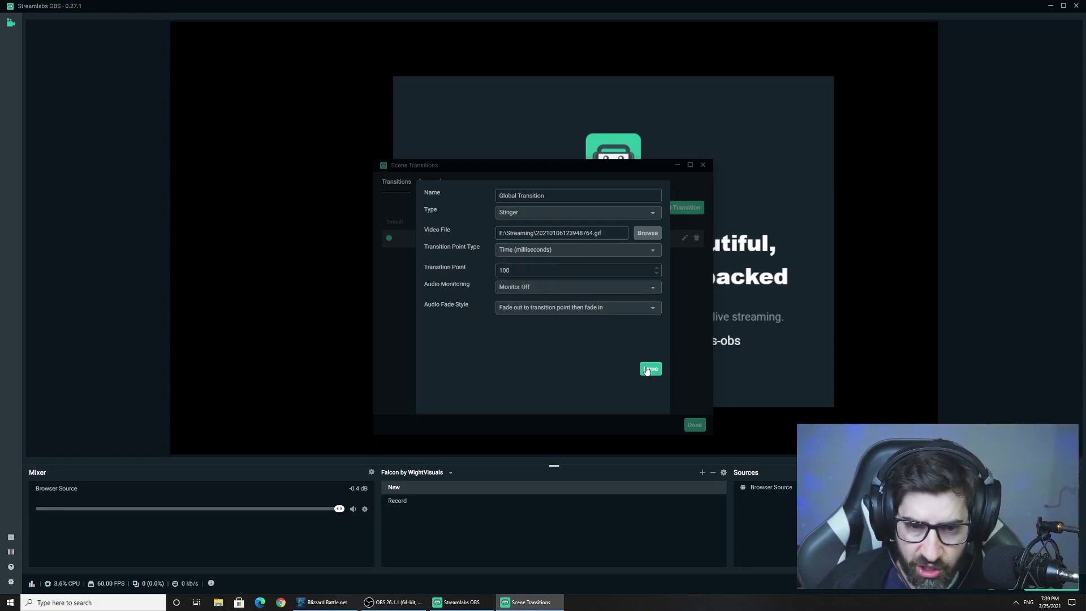
# Step: Set the Global Transition's transition point to 10 milliseconds and test the stinger by switching to the Record scene
pyautogui.doubleClick(558, 271)
pyautogui.write('1')
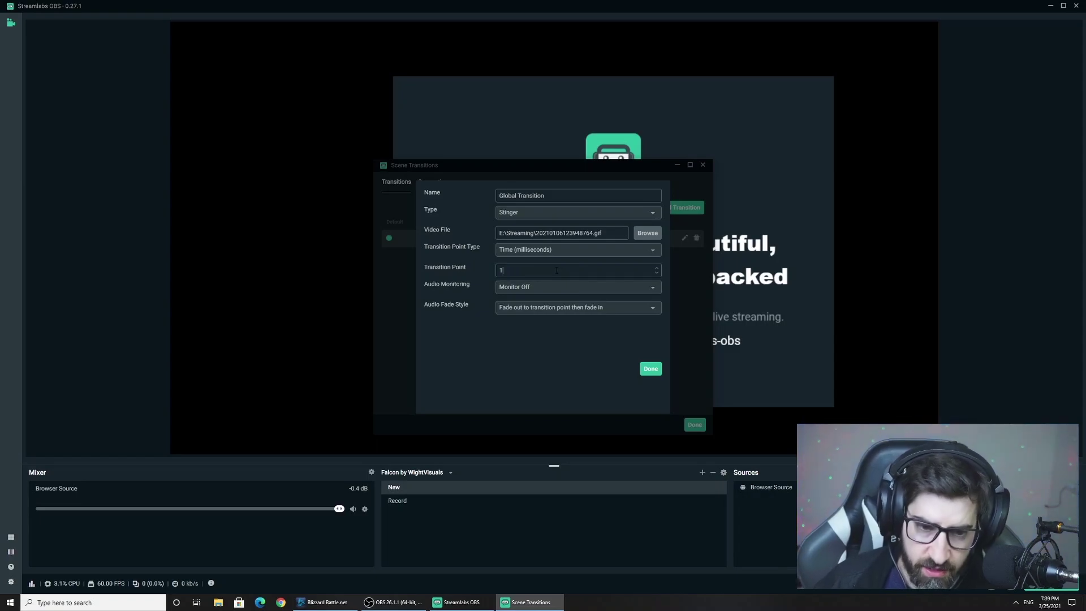
pyautogui.write('0')
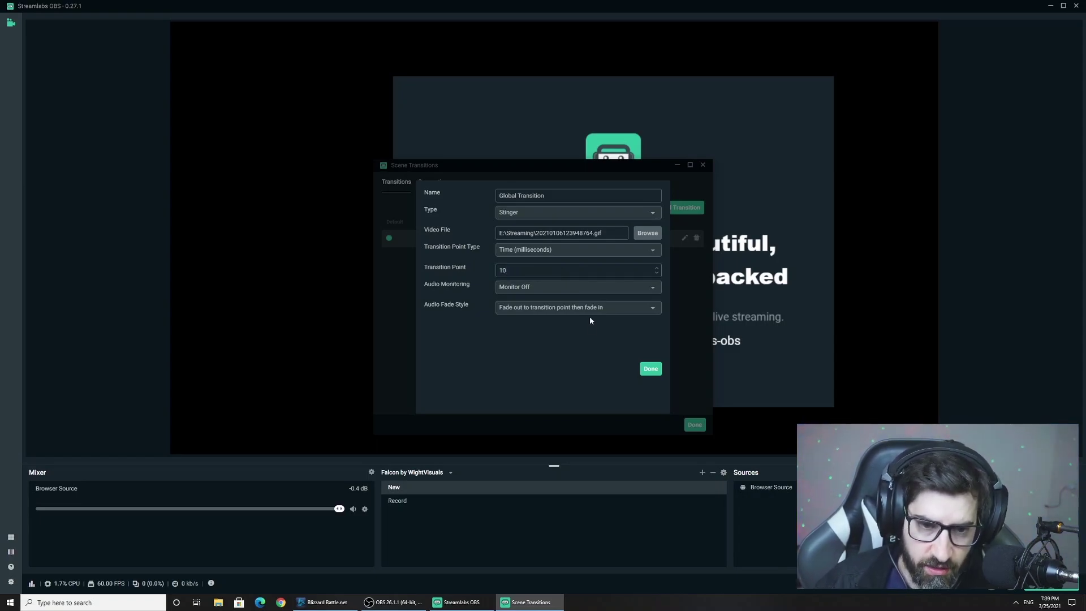
pyautogui.click(651, 368)
pyautogui.click(695, 425)
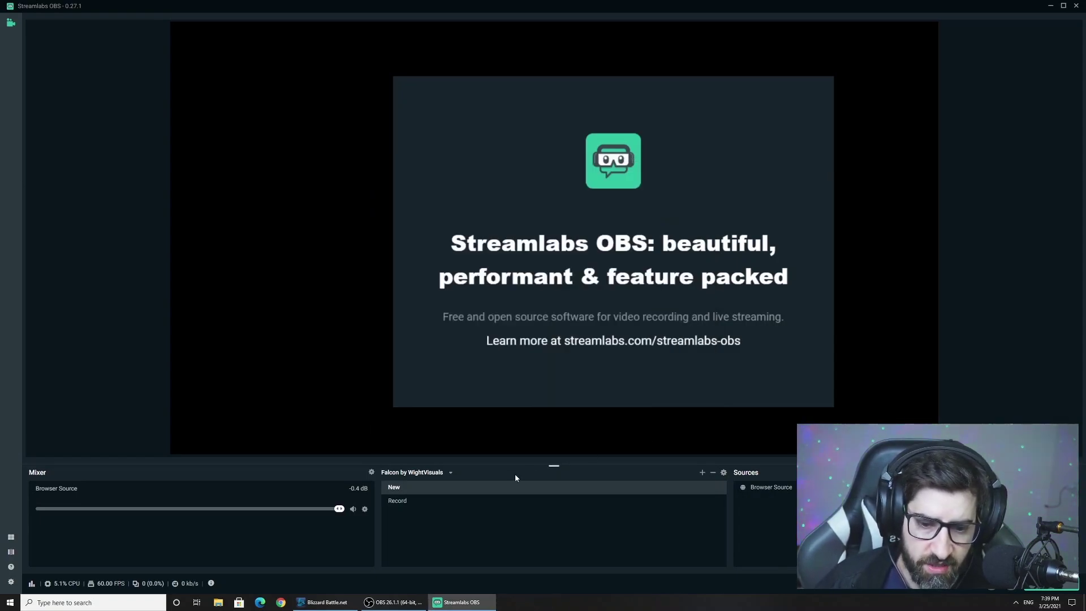
pyautogui.click(426, 508)
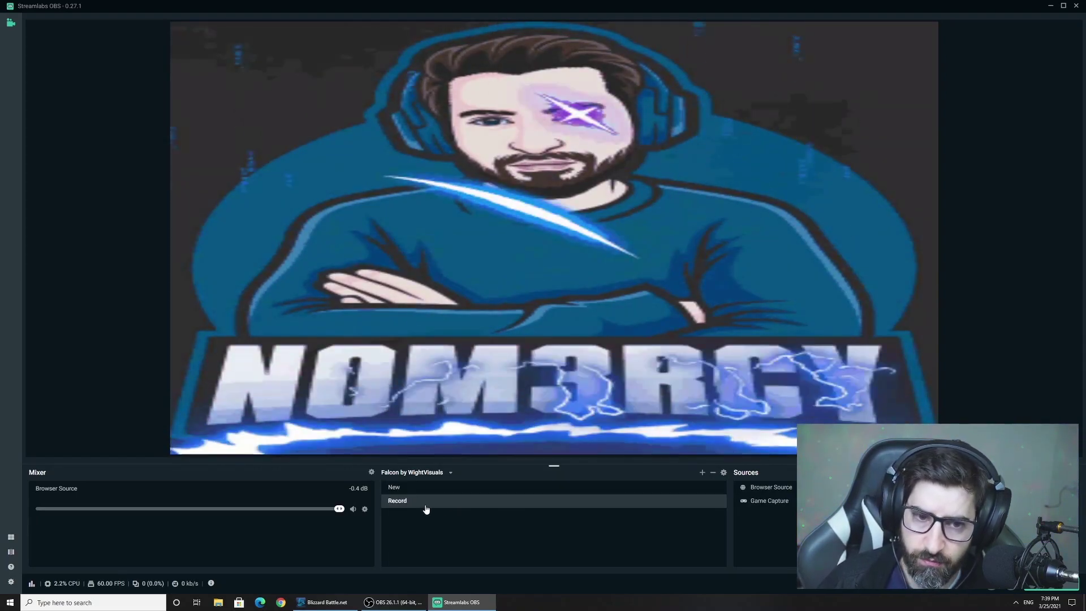